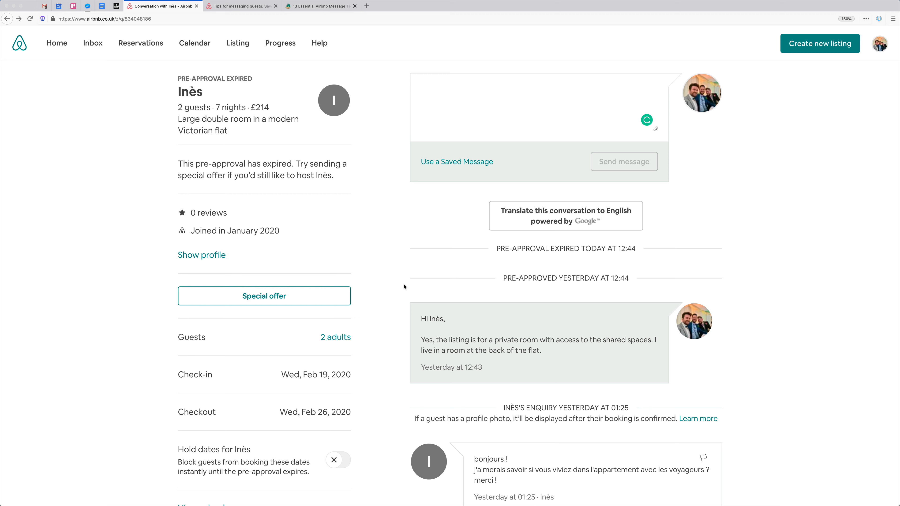
- Launch the "air" message macro in the conversation's reply box with the "1 - Thanks for Booking" template
{"action": "left_click", "coordinate": [404, 287]}
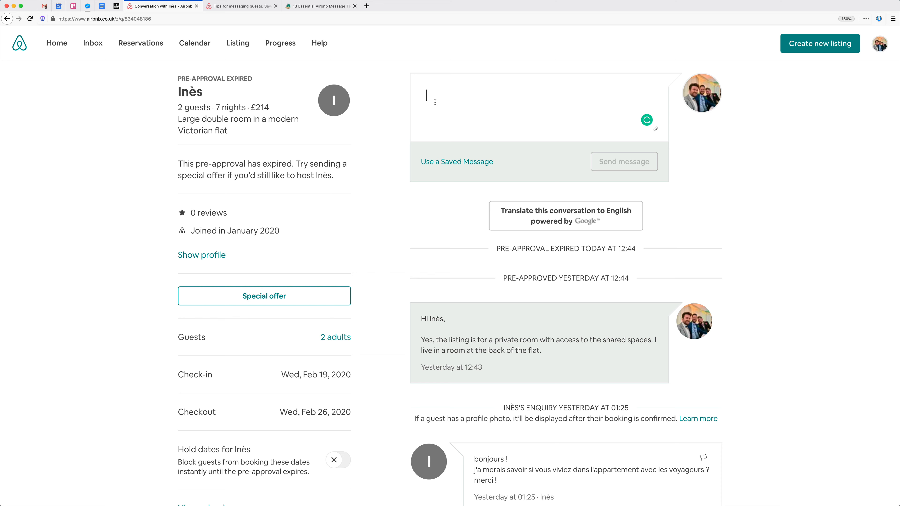
{"action": "type", "text": "air"}
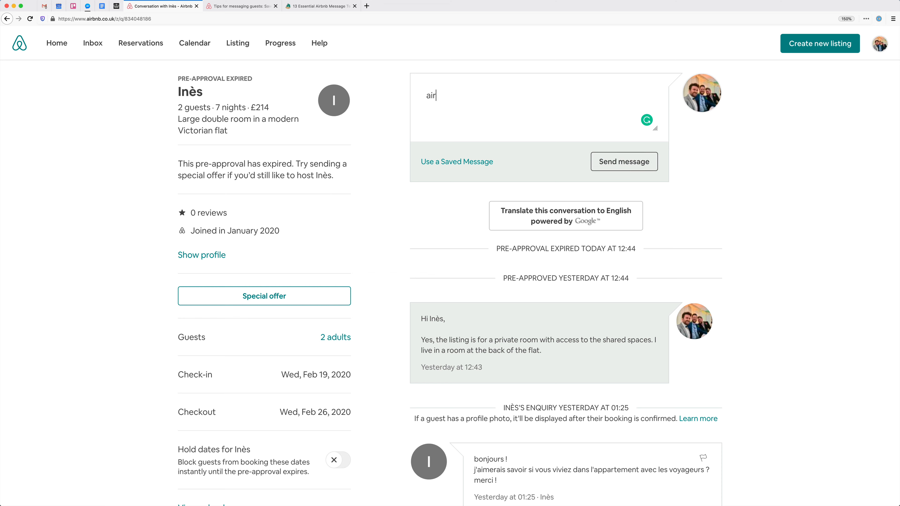
{"action": "key", "text": "Return"}
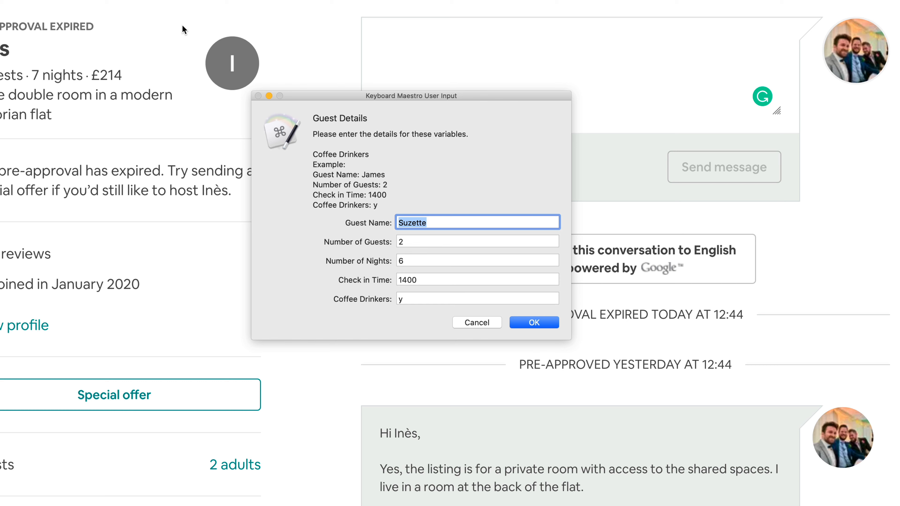
- Replace the guest name with this guest's first name and set the number of nights to 7
{"action": "left_click", "coordinate": [437, 222]}
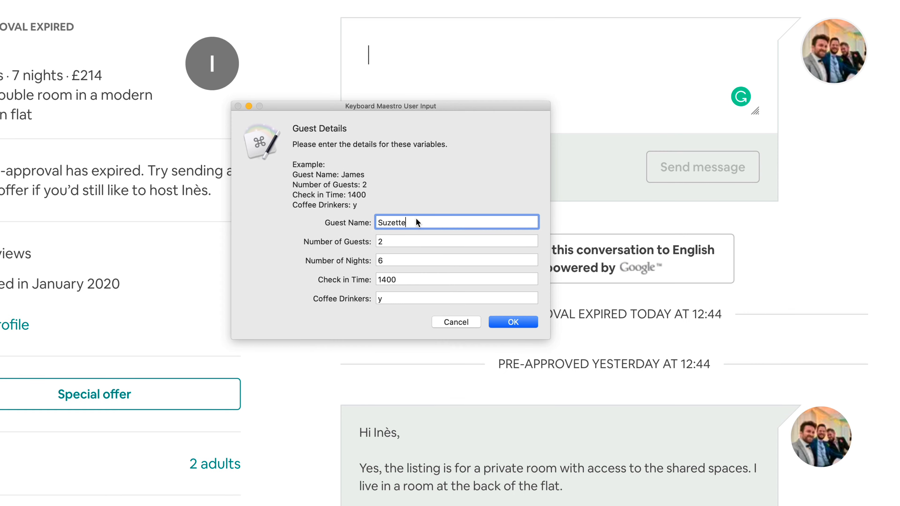
{"action": "double_click", "coordinate": [418, 222]}
{"action": "key", "text": "BackSpace"}
{"action": "type", "text": "Inés"}
{"action": "key", "text": "Tab"}
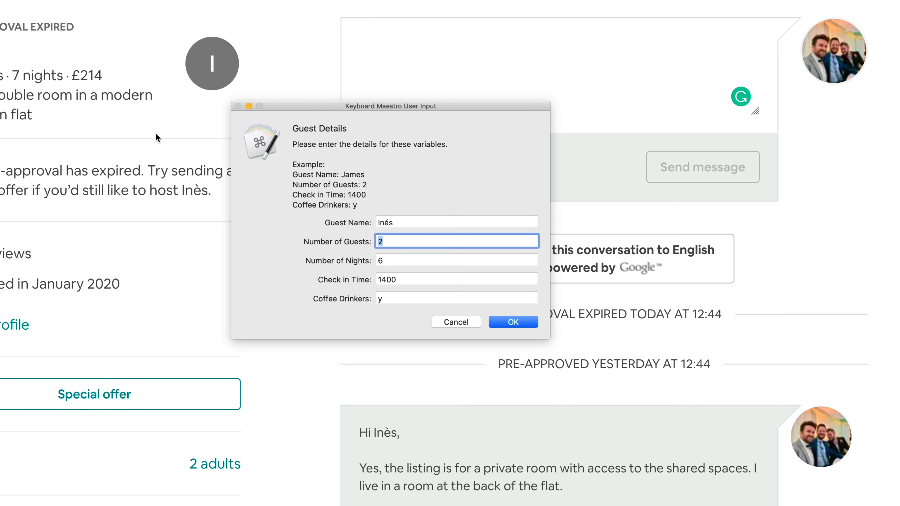
{"action": "key", "text": "Tab"}
{"action": "type", "text": "7"}
{"action": "key", "text": "Tab"}
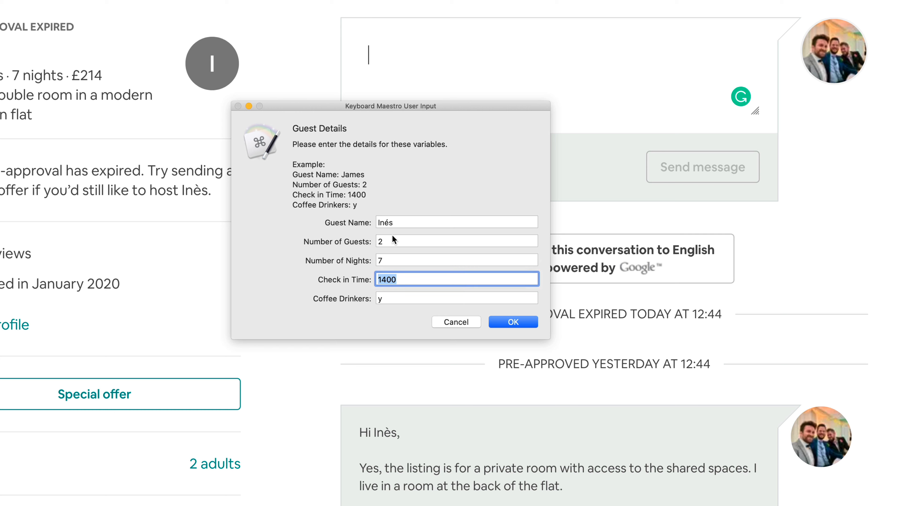
- Set the check-in time to 1300, keeping 2 guests and "y" for coffee drinkers
{"action": "type", "text": "1300"}
{"action": "key", "text": "shift+Tab"}
{"action": "key", "text": "shift+Tab"}
{"action": "key", "text": "shift+Tab"}
{"action": "key", "text": "Tab"}
{"action": "key", "text": "Tab"}
{"action": "key", "text": "Tab"}
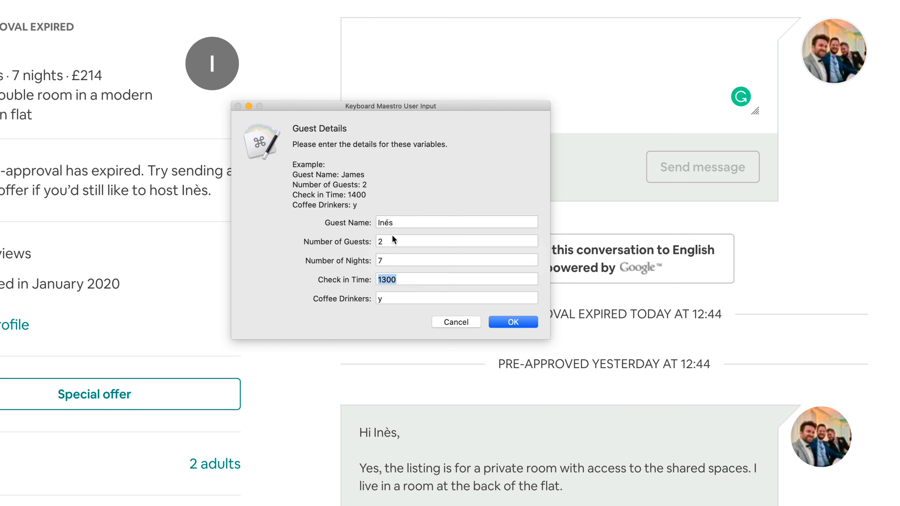
{"action": "key", "text": "Tab"}
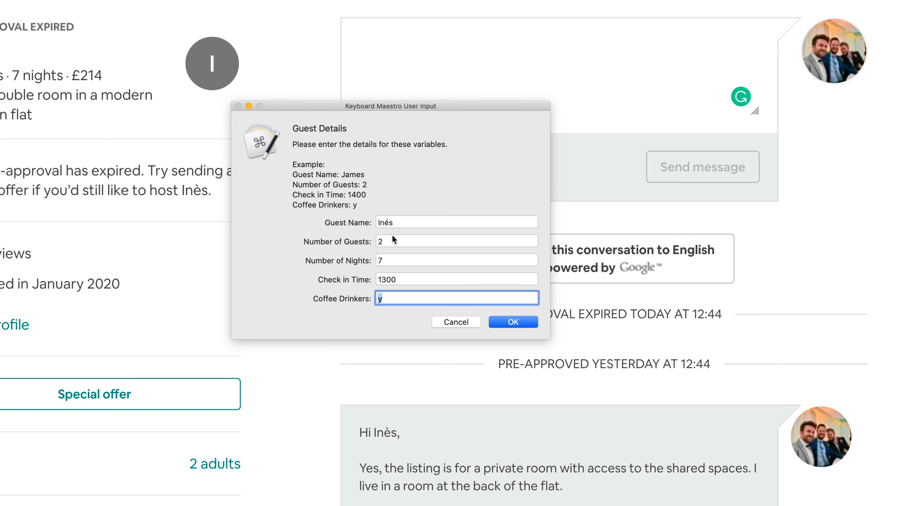
- Accept the guest details with Gatwick Airport to insert the booking thank-you message, and check the guest's name in its greeting
{"action": "key", "text": "Return"}
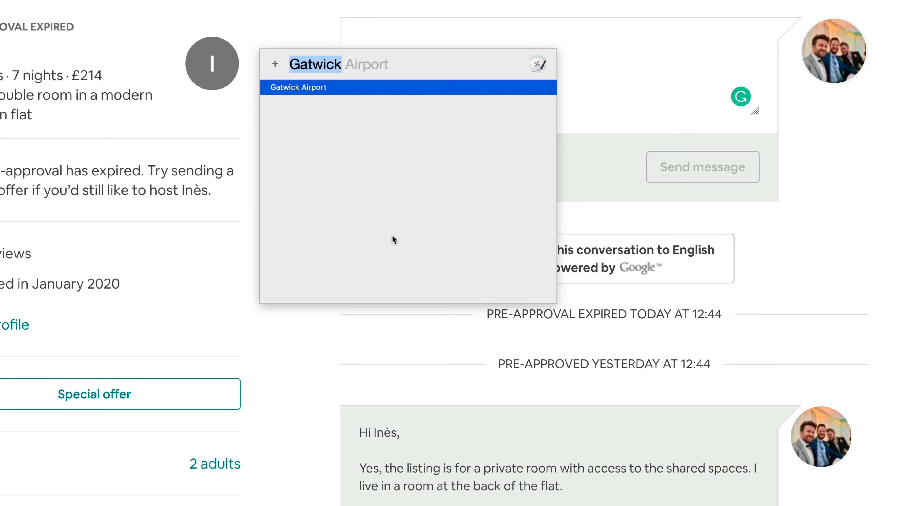
{"action": "key", "text": "Return"}
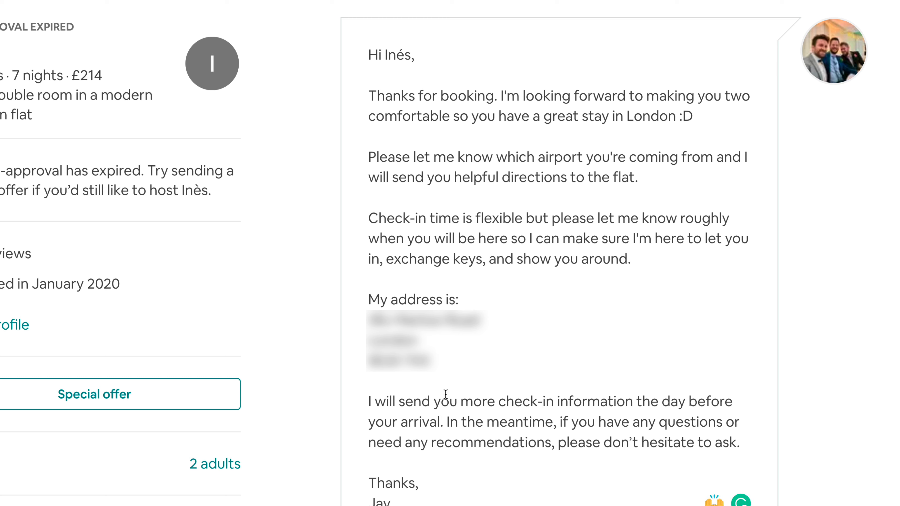
{"action": "left_click_drag", "start_coordinate": [388, 53], "coordinate": [411, 56]}
{"action": "left_click", "coordinate": [420, 81]}
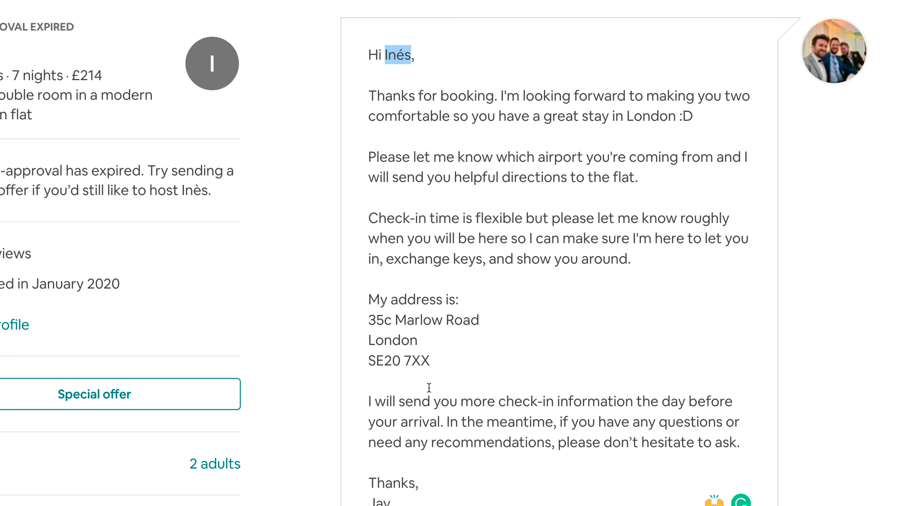
- Replace the booking message with the "2 - Check in" template, using the same guest details and Gatwick Airport
{"action": "key", "text": "ctrl+a"}
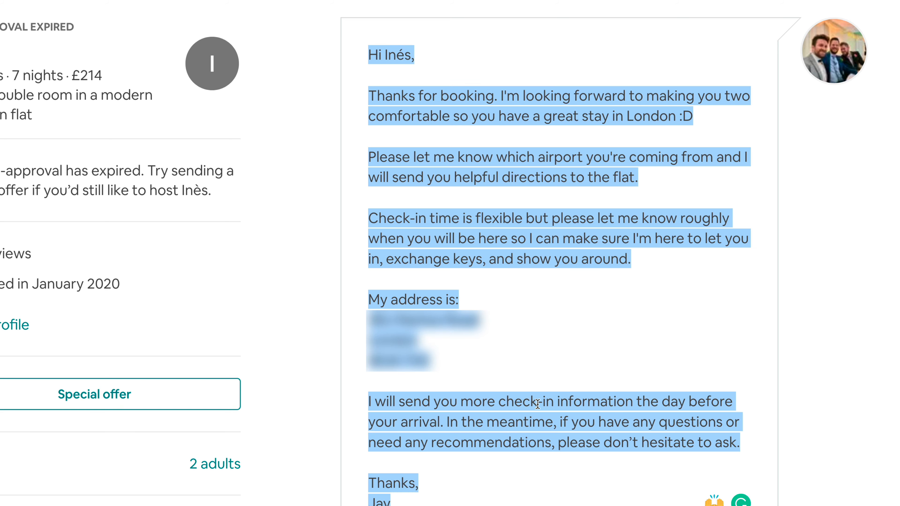
{"action": "key", "text": "BackSpace"}
{"action": "type", "text": "a"}
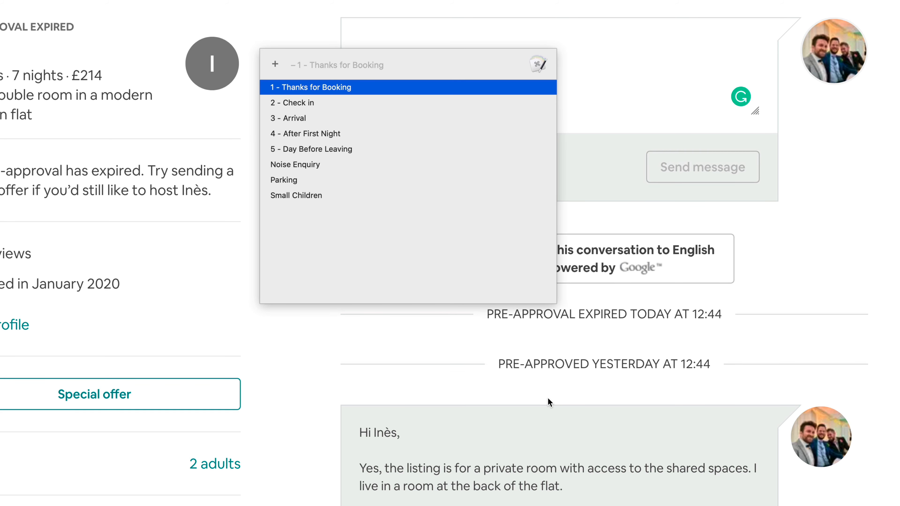
{"action": "key", "text": "Down"}
{"action": "key", "text": "Return"}
{"action": "key", "text": "Return"}
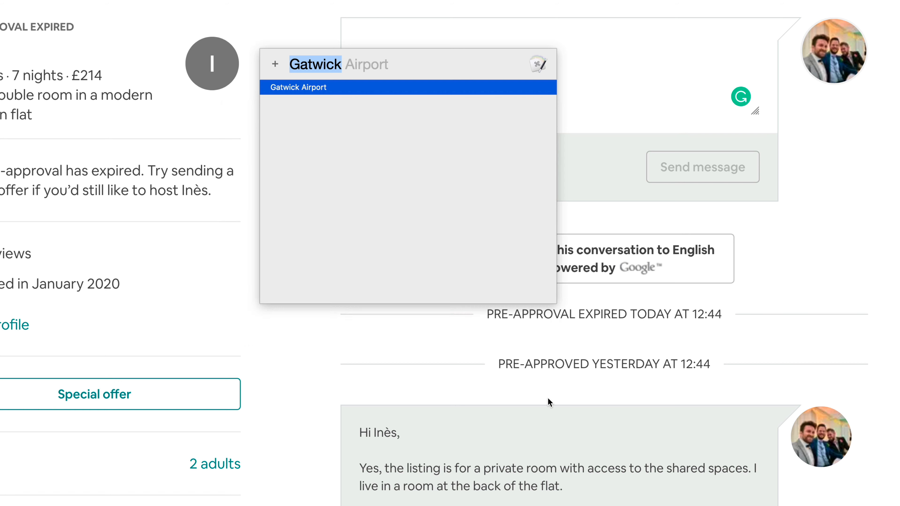
{"action": "key", "text": "Return"}
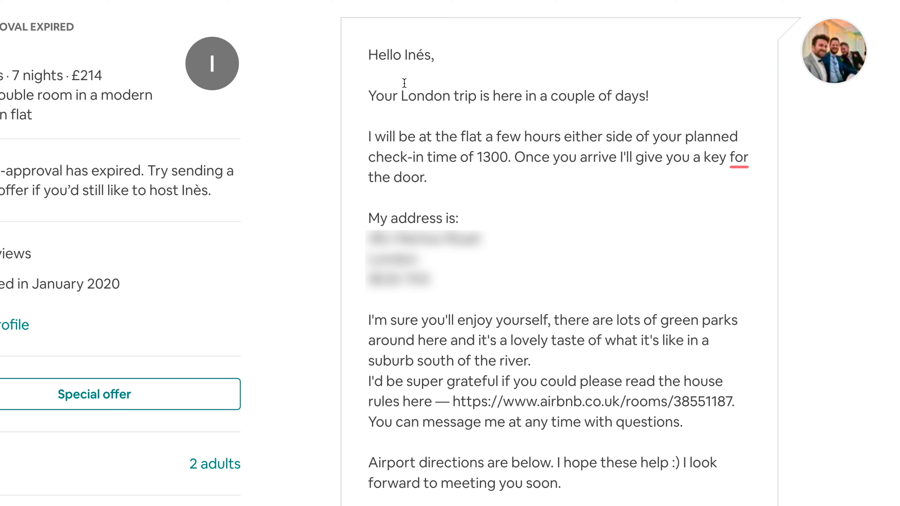
- Examine the guest name, check-in time and airport directions in the inserted check-in message
{"action": "left_click_drag", "start_coordinate": [377, 53], "coordinate": [435, 54]}
{"action": "left_click", "coordinate": [438, 69]}
{"action": "left_click_drag", "start_coordinate": [441, 136], "coordinate": [525, 136]}
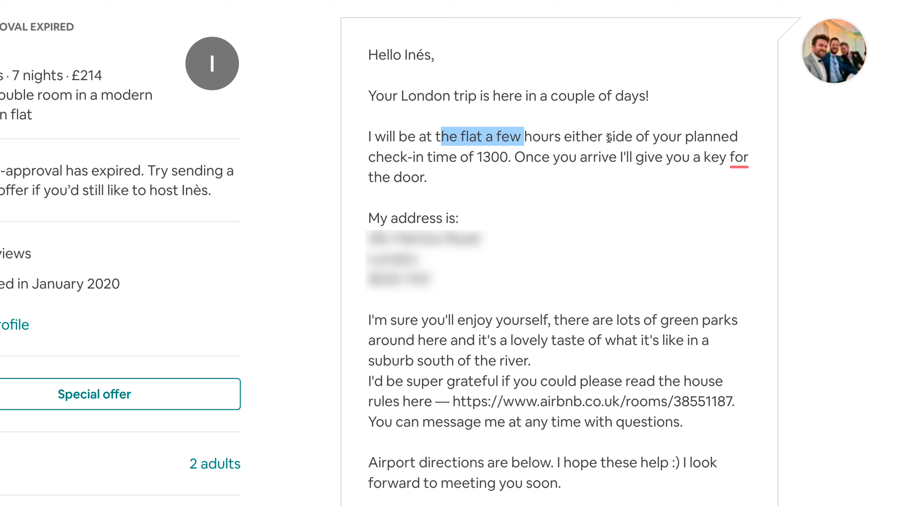
{"action": "left_click", "coordinate": [607, 137]}
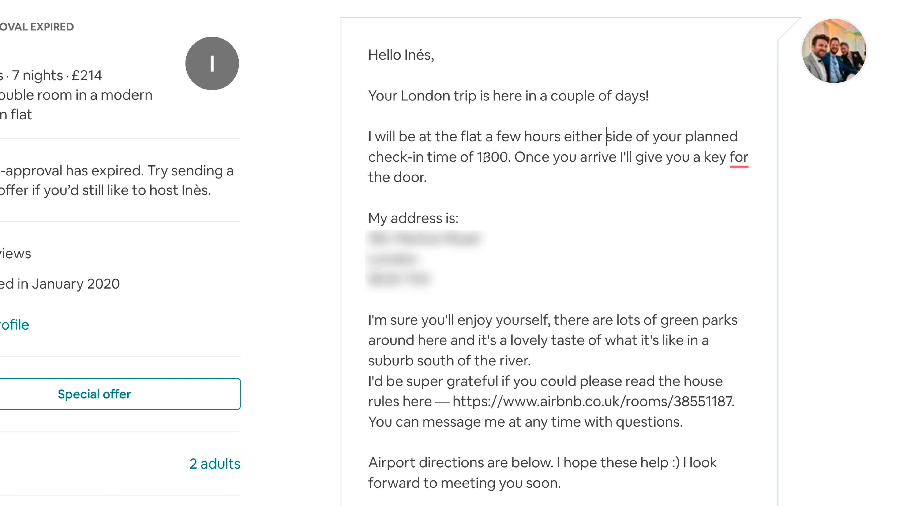
{"action": "left_click_drag", "start_coordinate": [477, 157], "coordinate": [507, 157]}
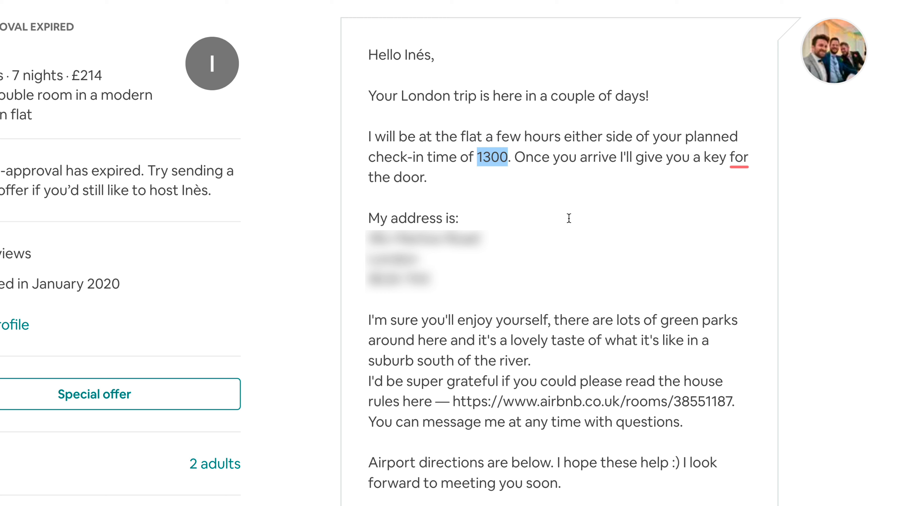
{"action": "left_click", "coordinate": [548, 176]}
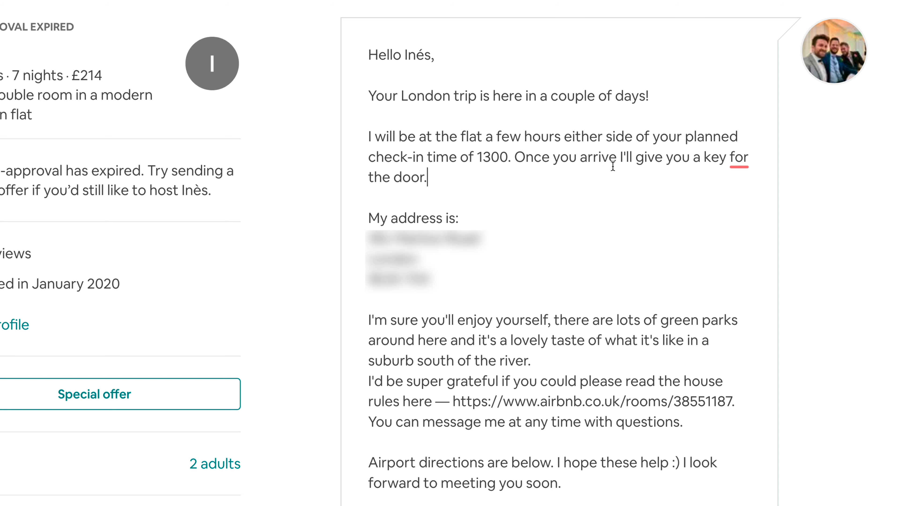
{"action": "scroll", "coordinate": [444, 261], "scroll_direction": "down", "scroll_amount": 5}
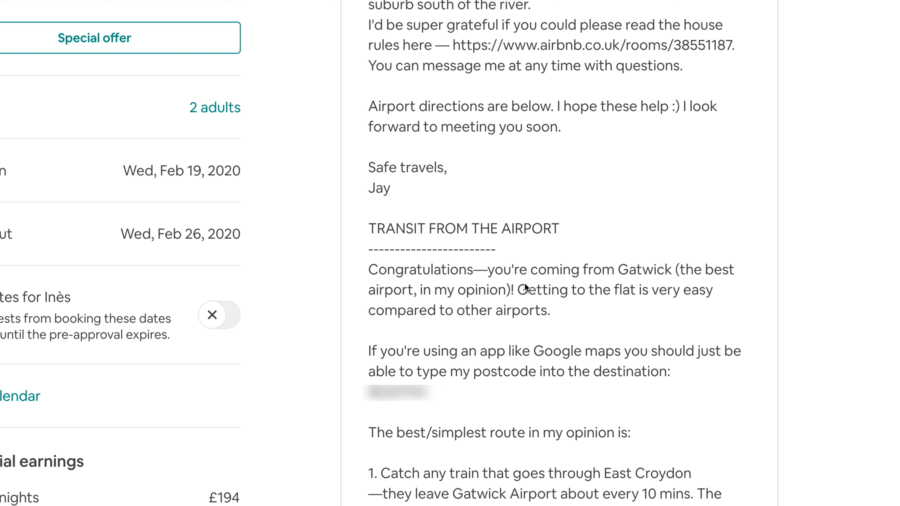
- Replace the check-in message with the "3 - Arrival" template, using the same guest details and Gatwick Airport
{"action": "type", "text": "a"}
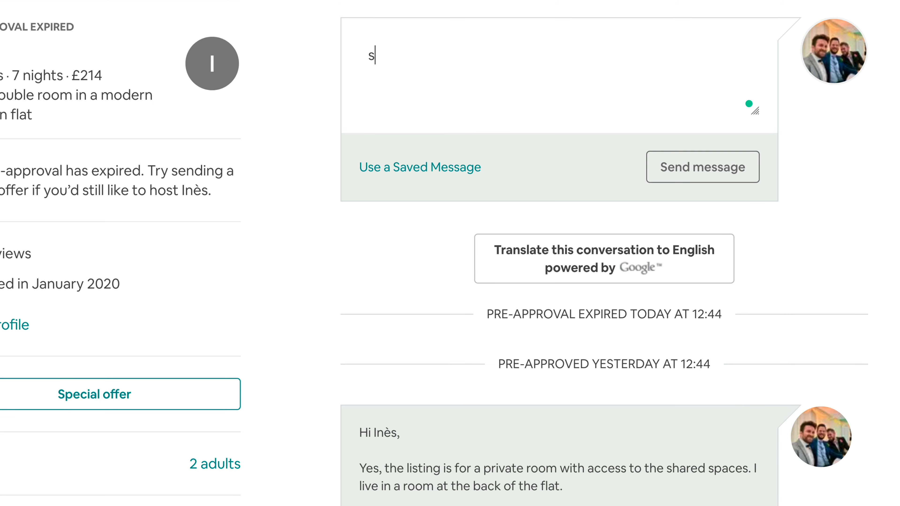
{"action": "key", "text": "BackSpace"}
{"action": "type", "text": "air"}
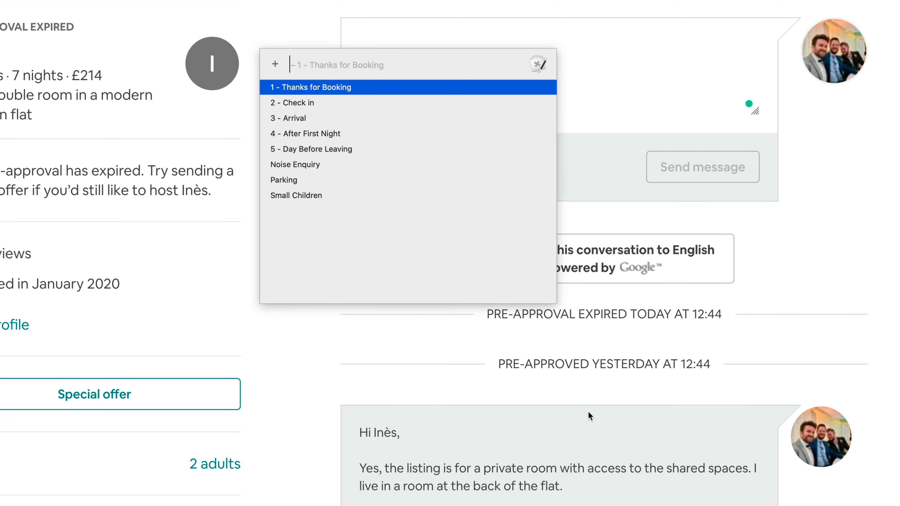
{"action": "key", "text": "Down"}
{"action": "key", "text": "Down"}
{"action": "key", "text": "Return"}
{"action": "key", "text": "Return"}
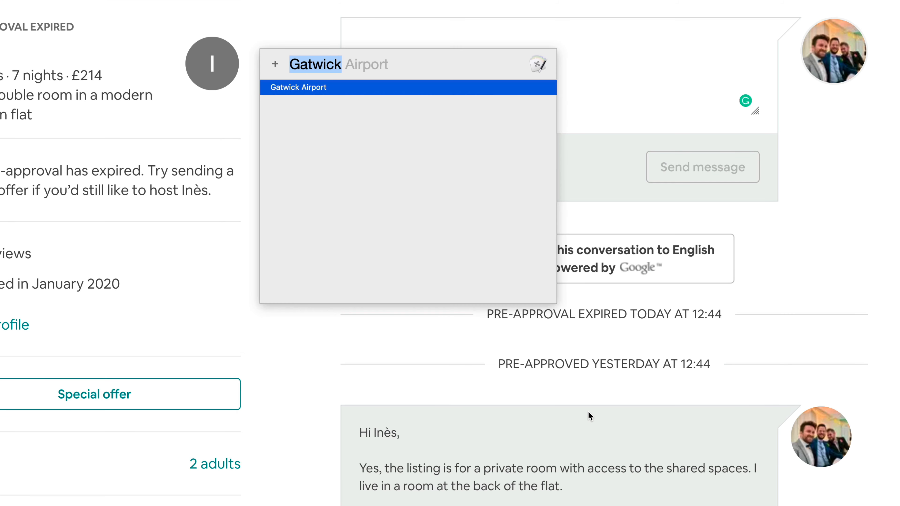
{"action": "key", "text": "Return"}
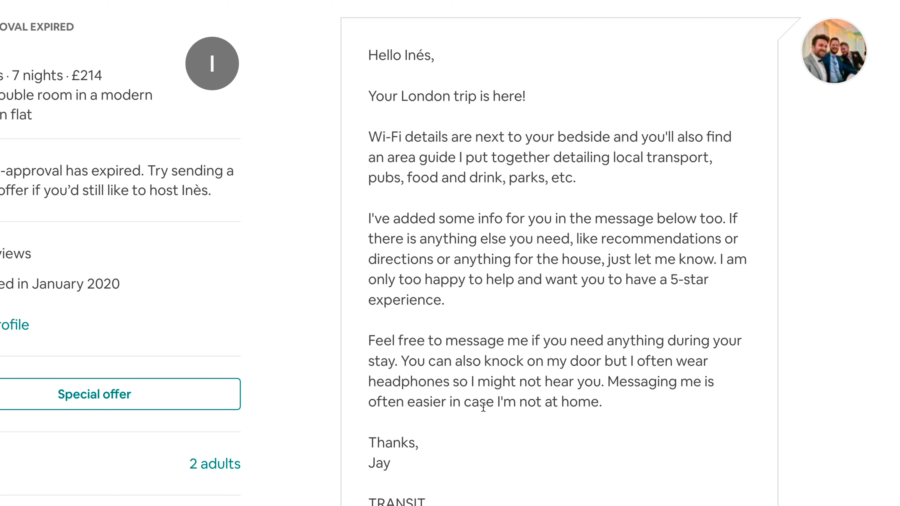
- Review the arrival message's kitchen section with its coffee text and the laundry section's washing machine terms
{"action": "scroll", "coordinate": [483, 407], "scroll_direction": "down", "scroll_amount": 15}
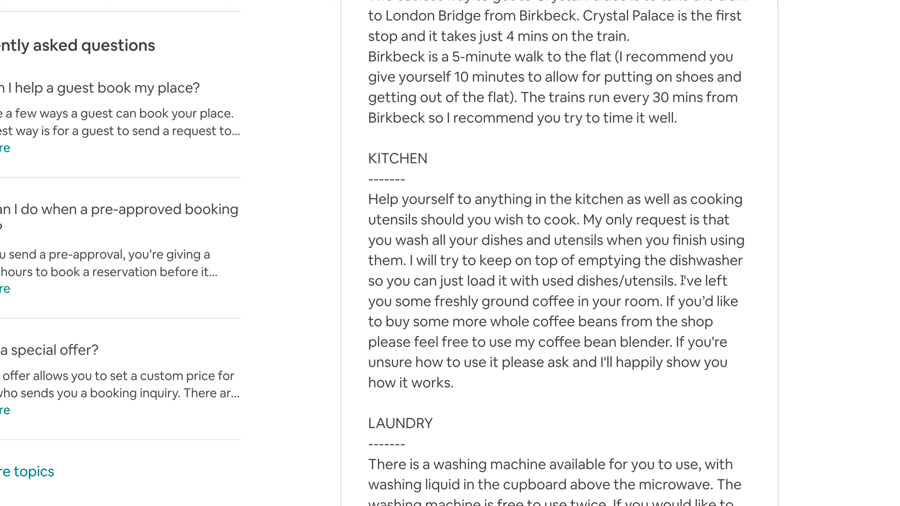
{"action": "left_click_drag", "start_coordinate": [682, 281], "coordinate": [696, 384]}
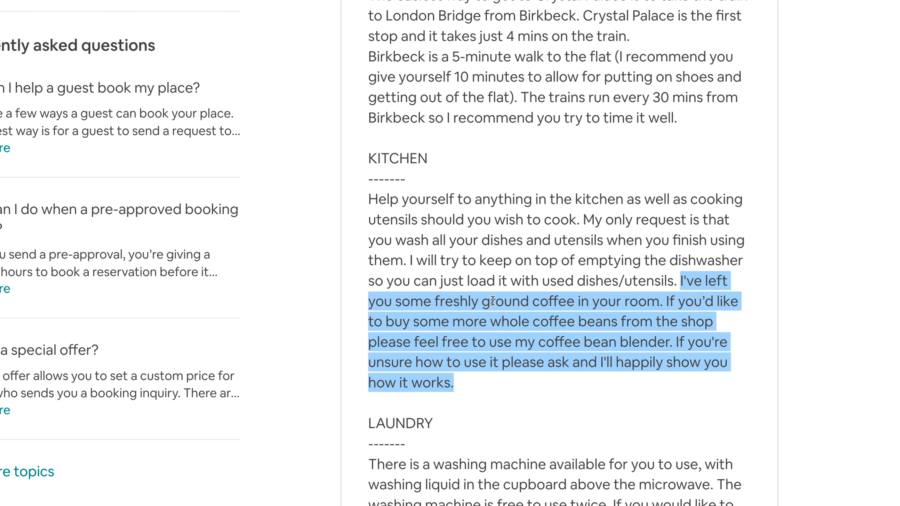
{"action": "left_click", "coordinate": [542, 301]}
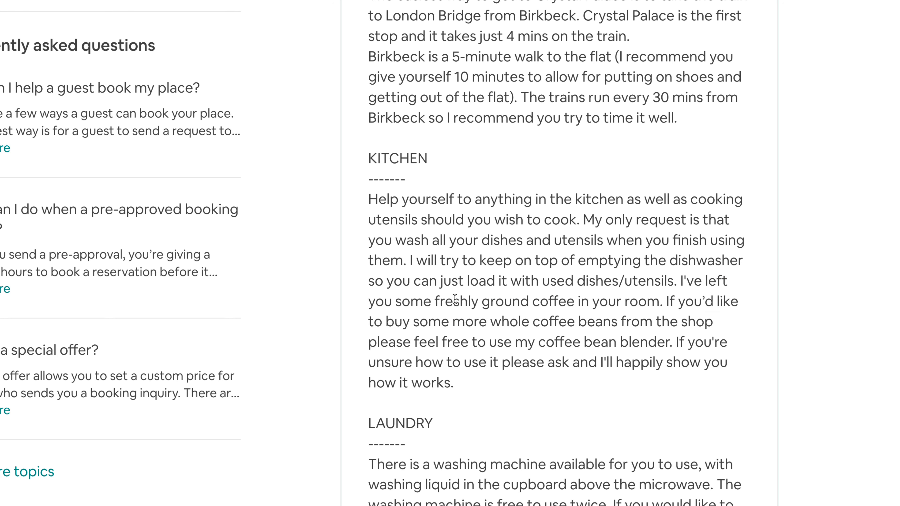
{"action": "left_click_drag", "start_coordinate": [445, 301], "coordinate": [578, 301]}
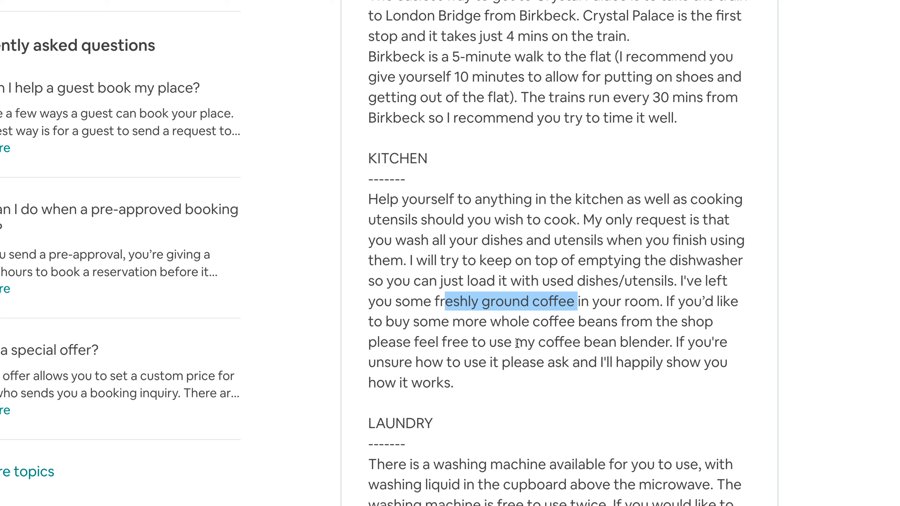
{"action": "left_click_drag", "start_coordinate": [443, 464], "coordinate": [733, 503]}
{"action": "left_click", "coordinate": [578, 494]}
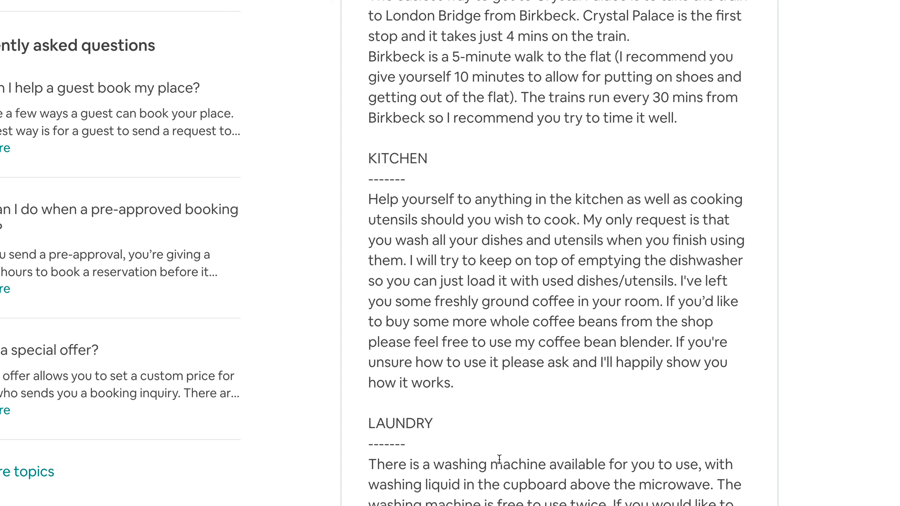
{"action": "scroll", "coordinate": [500, 459], "scroll_direction": "down", "scroll_amount": 1}
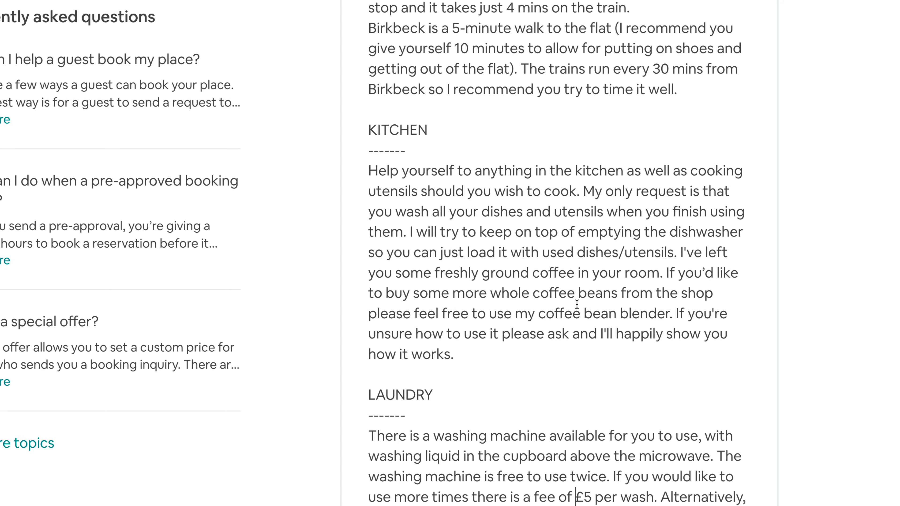
{"action": "left_click_drag", "start_coordinate": [526, 313], "coordinate": [657, 313]}
{"action": "left_click_drag", "start_coordinate": [441, 496], "coordinate": [746, 505]}
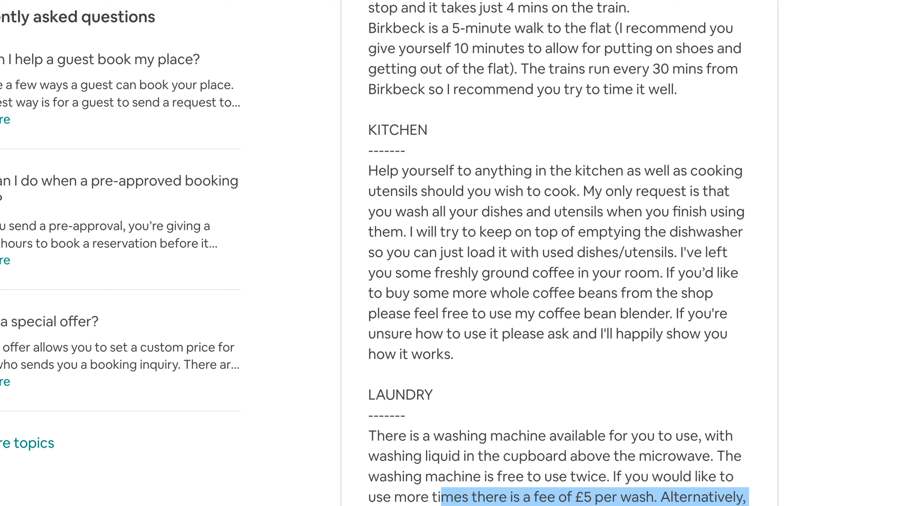
{"action": "left_click", "coordinate": [519, 492]}
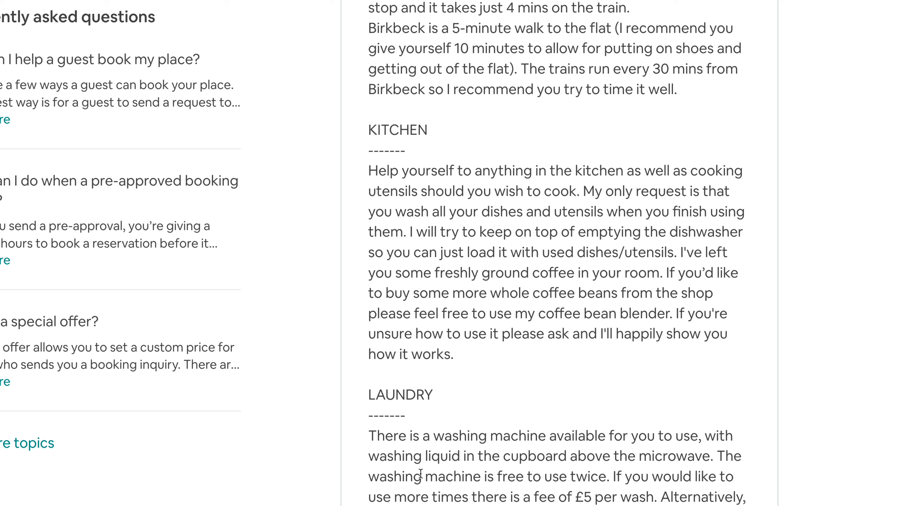
{"action": "left_click_drag", "start_coordinate": [414, 475], "coordinate": [746, 504]}
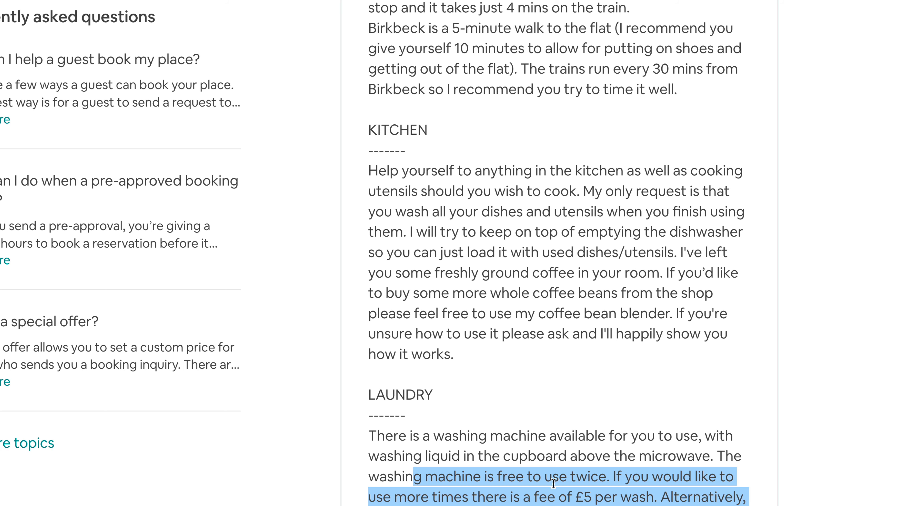
{"action": "left_click", "coordinate": [540, 452]}
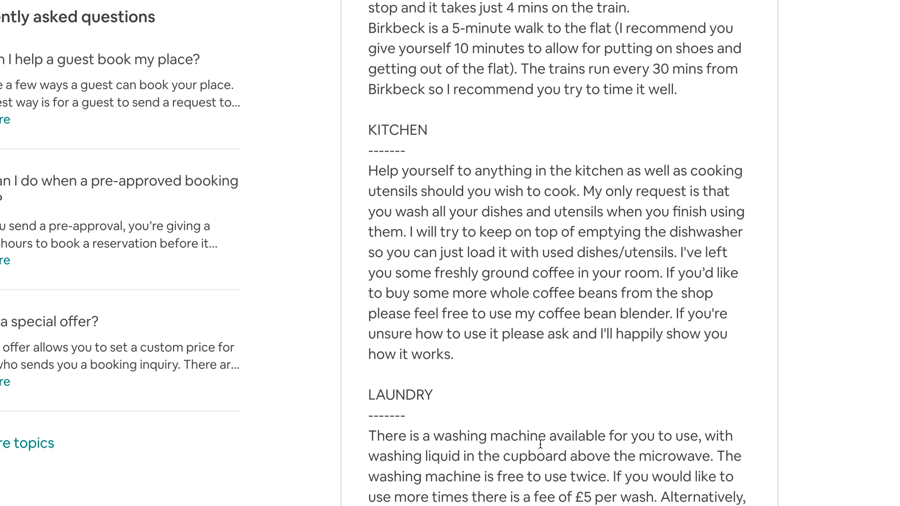
- Clear the message and start the "3 - Arrival" template again
{"action": "key", "text": "ctrl+a"}
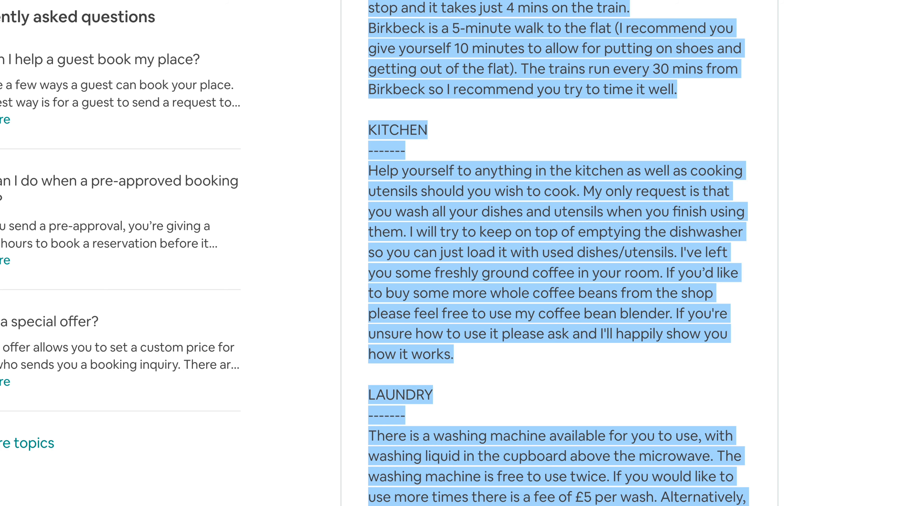
{"action": "key", "text": "BackSpace"}
{"action": "type", "text": "ai"}
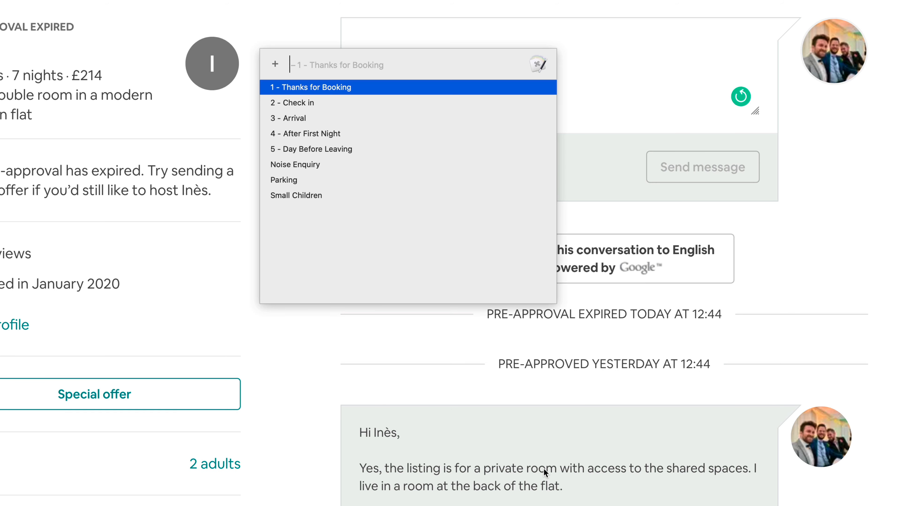
{"action": "key", "text": "Down"}
{"action": "key", "text": "Down"}
{"action": "key", "text": "Return"}
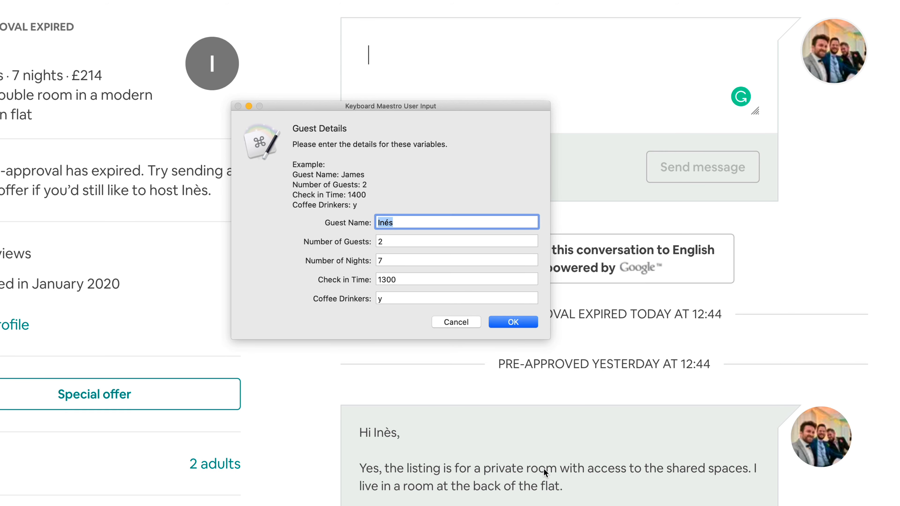
- Insert the arrival message with the coffee drinkers value left blank and the number of nights set to 2
{"action": "key", "text": "Tab"}
{"action": "key", "text": "Tab"}
{"action": "key", "text": "Tab"}
{"action": "key", "text": "Tab"}
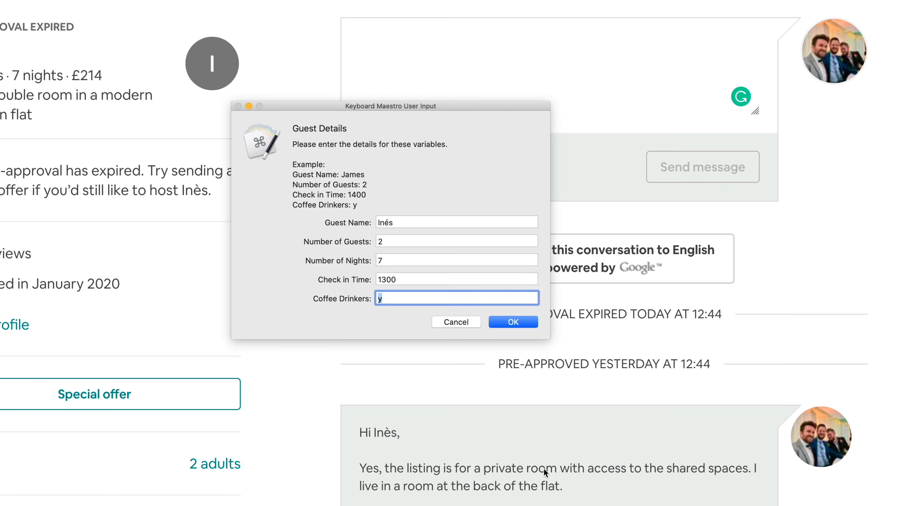
{"action": "key", "text": "BackSpace"}
{"action": "key", "text": "shift+Tab"}
{"action": "key", "text": "shift+Tab"}
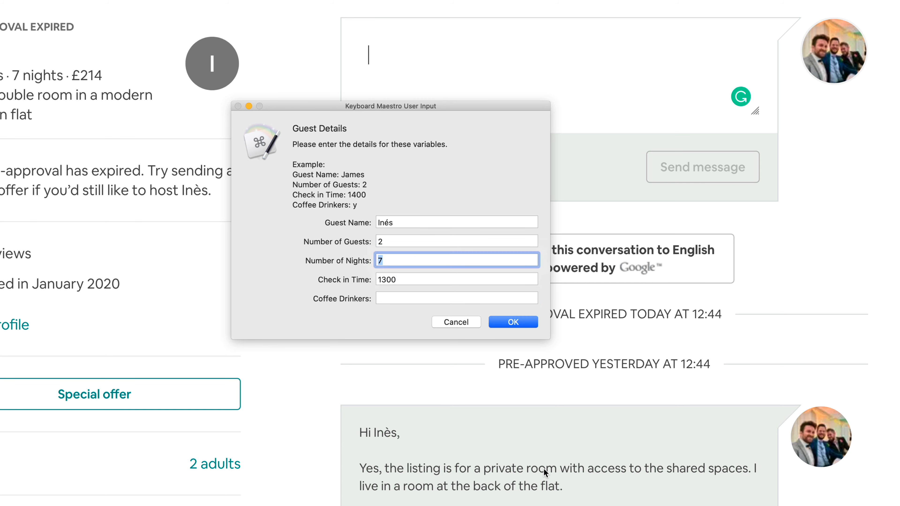
{"action": "type", "text": "2"}
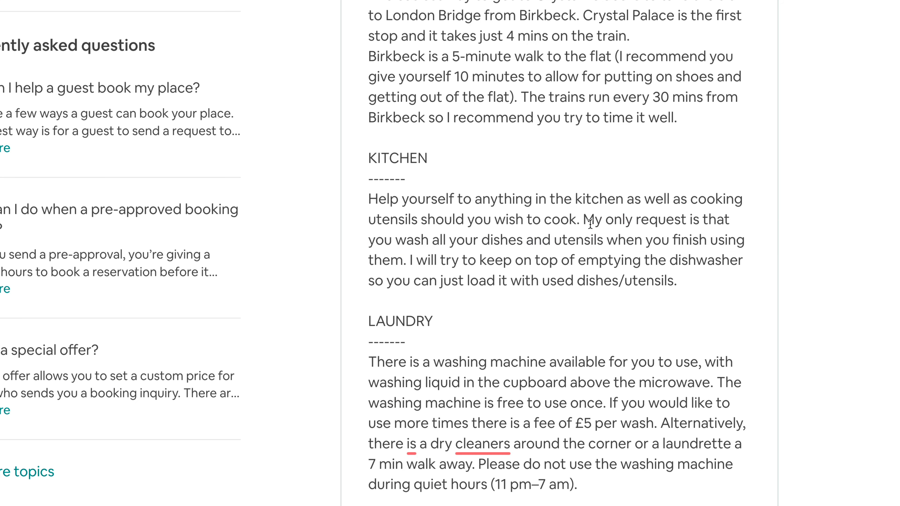
- Examine the regenerated arrival message's kitchen paragraph and the free-use terms for the washing machine
{"action": "key", "text": "shift+Down"}
{"action": "key", "text": "shift+Down"}
{"action": "key", "text": "shift+Down"}
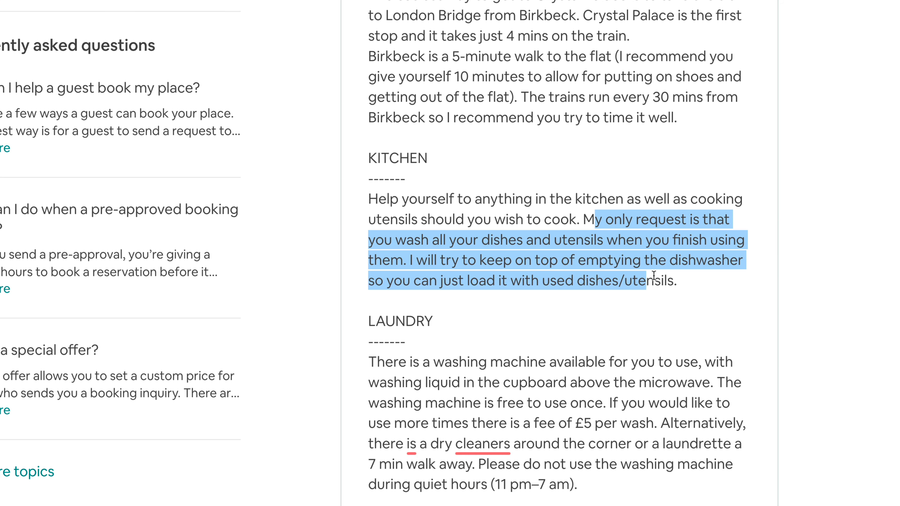
{"action": "key", "text": "shift+super+Right"}
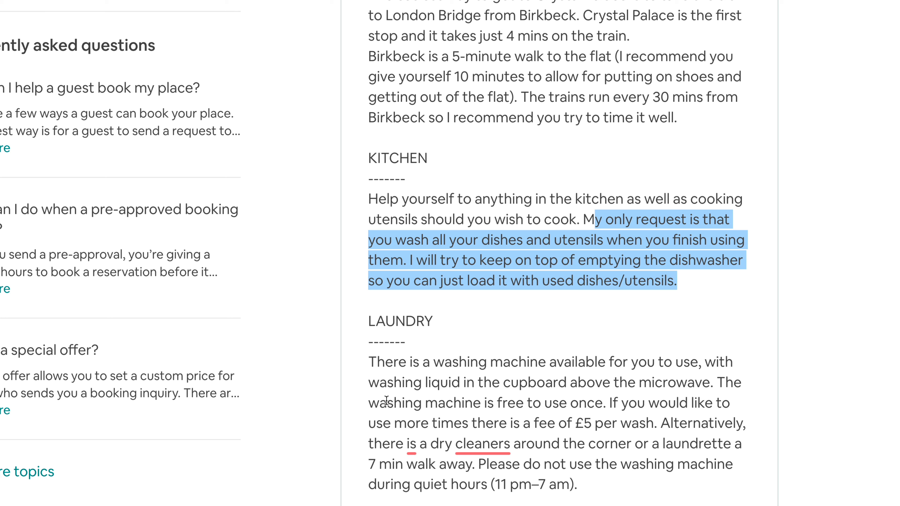
{"action": "left_click_drag", "start_coordinate": [387, 404], "coordinate": [602, 403]}
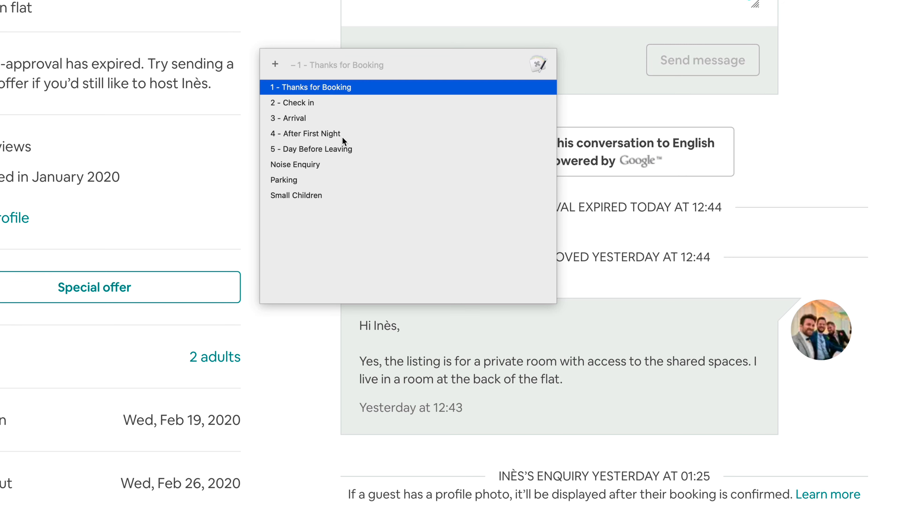
- Insert the "4 - After First Night" message using the same guest details
{"action": "left_click", "coordinate": [346, 136]}
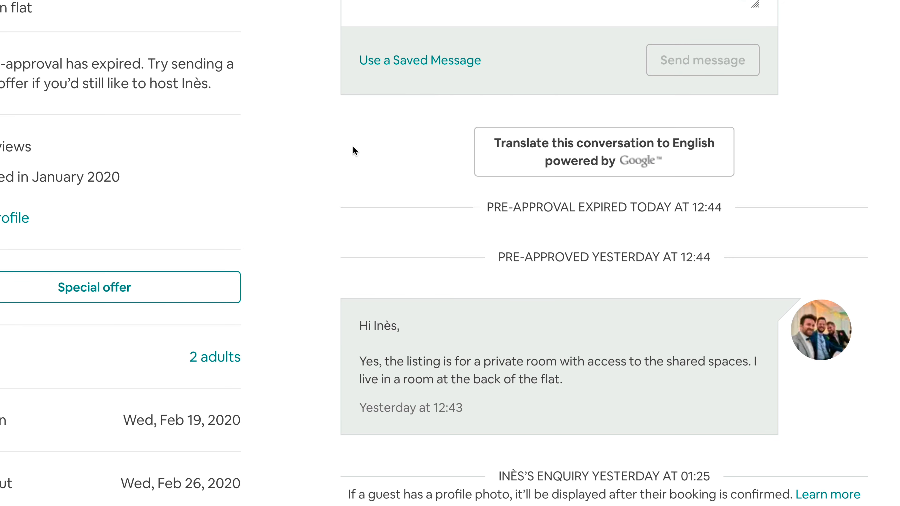
{"action": "left_click", "coordinate": [502, 323]}
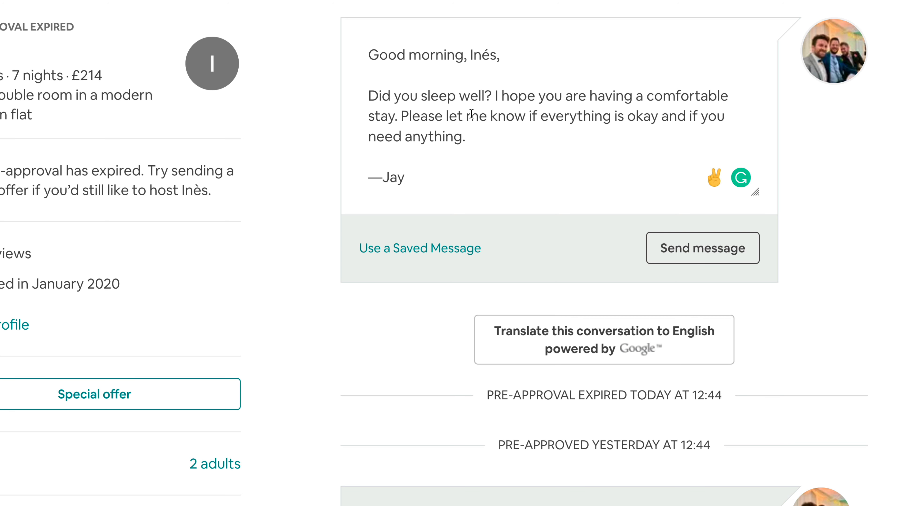
- Replace the after-first-night message with the "5 - Day Before Leaving" template, using the same guest details
{"action": "key", "text": "ctrl+a"}
{"action": "key", "text": "BackSpace"}
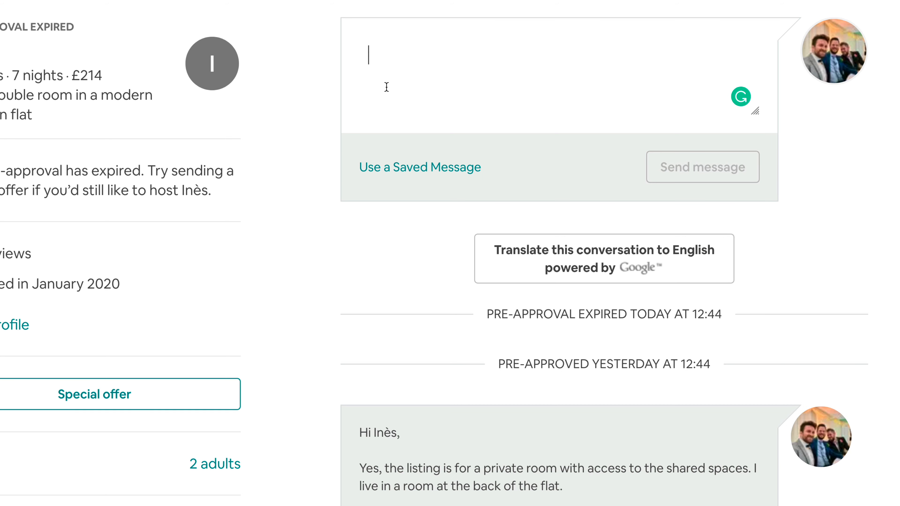
{"action": "type", "text": "air"}
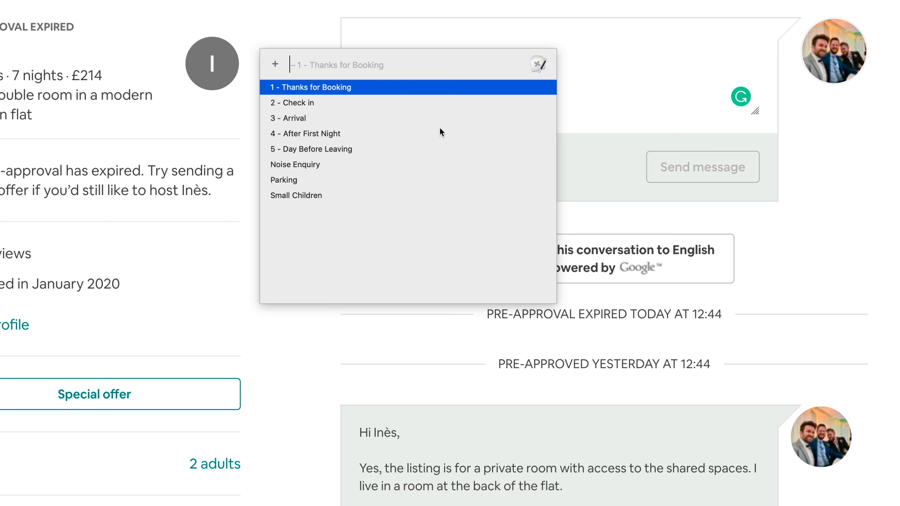
{"action": "key", "text": "Down"}
{"action": "key", "text": "Down"}
{"action": "key", "text": "Down"}
{"action": "key", "text": "Return"}
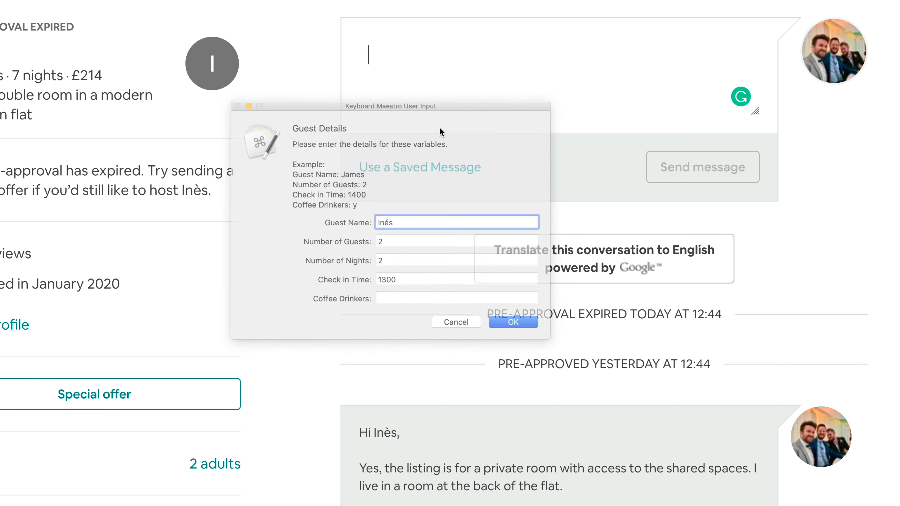
{"action": "key", "text": "Return"}
{"action": "key", "text": "Return"}
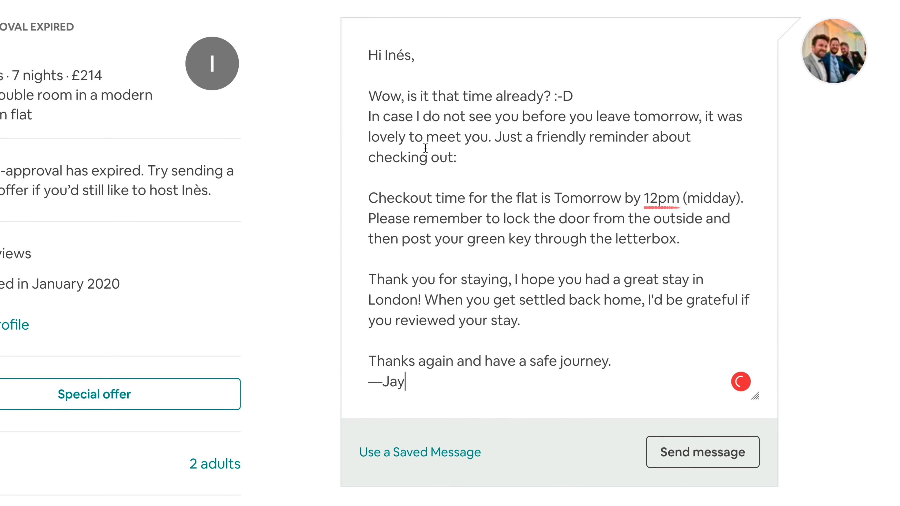
- Check the guest name in the departure message and look over the remaining templates in the message list
{"action": "left_click_drag", "start_coordinate": [385, 54], "coordinate": [417, 51]}
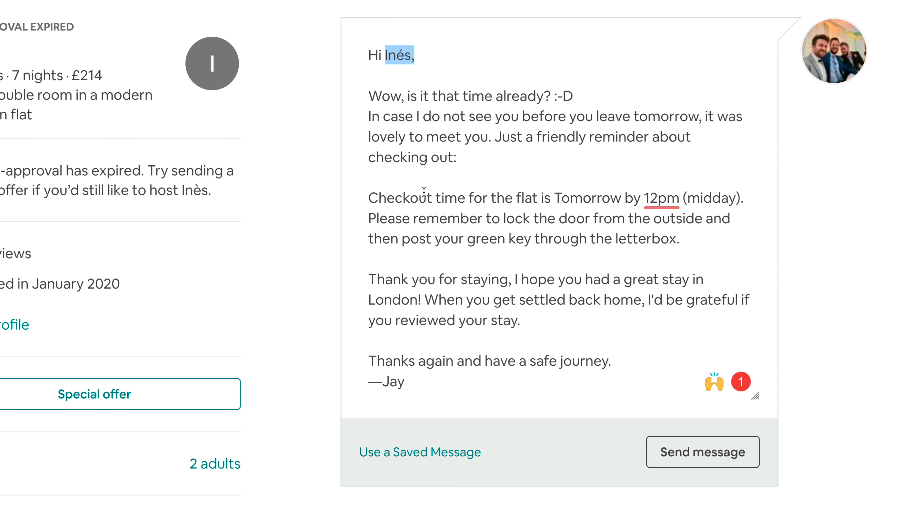
{"action": "left_click", "coordinate": [503, 262]}
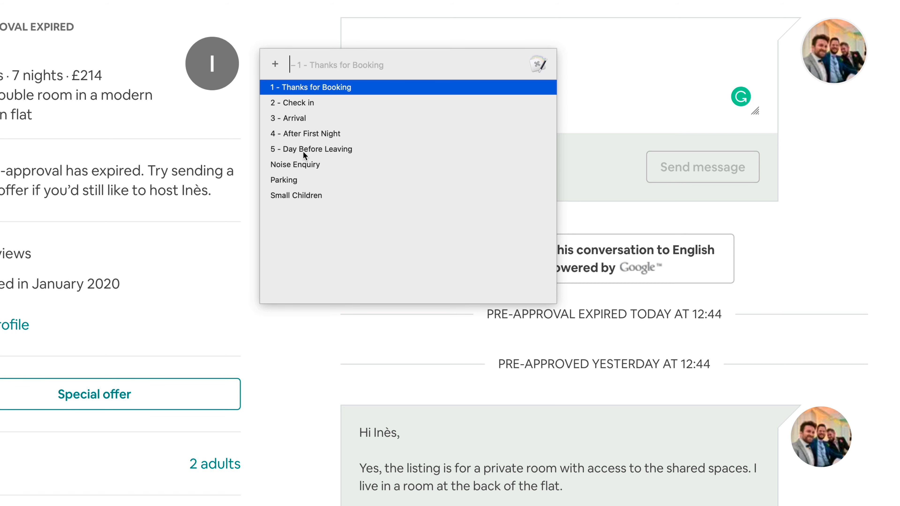
{"action": "left_click", "coordinate": [603, 44]}
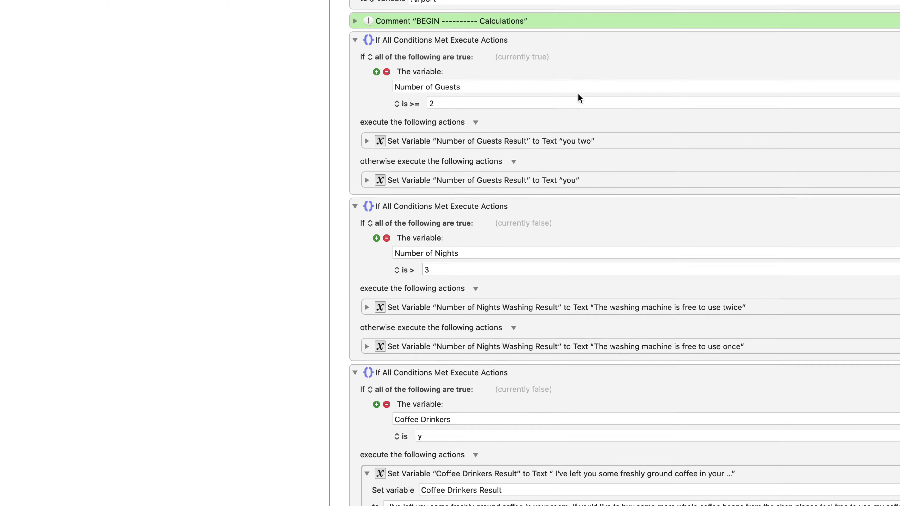
- In Keyboard Maestro Editor, look through the "Airbnb demo" macro's trigger, prompts, calculations and message-type actions
{"action": "scroll", "coordinate": [578, 93], "scroll_direction": "up", "scroll_amount": 10}
{"action": "scroll", "coordinate": [583, 101], "scroll_direction": "up", "scroll_amount": 3}
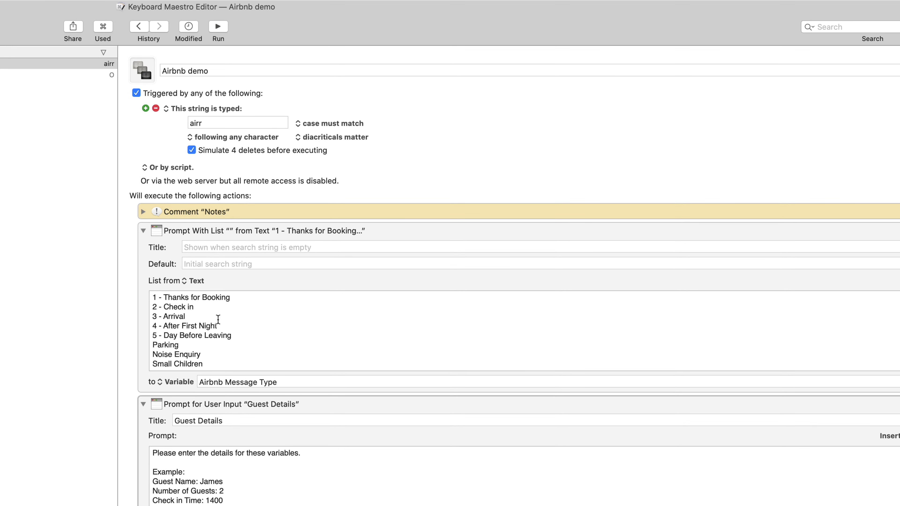
{"action": "scroll", "coordinate": [431, 196], "scroll_direction": "down", "scroll_amount": 10}
{"action": "scroll", "coordinate": [220, 318], "scroll_direction": "down", "scroll_amount": 20}
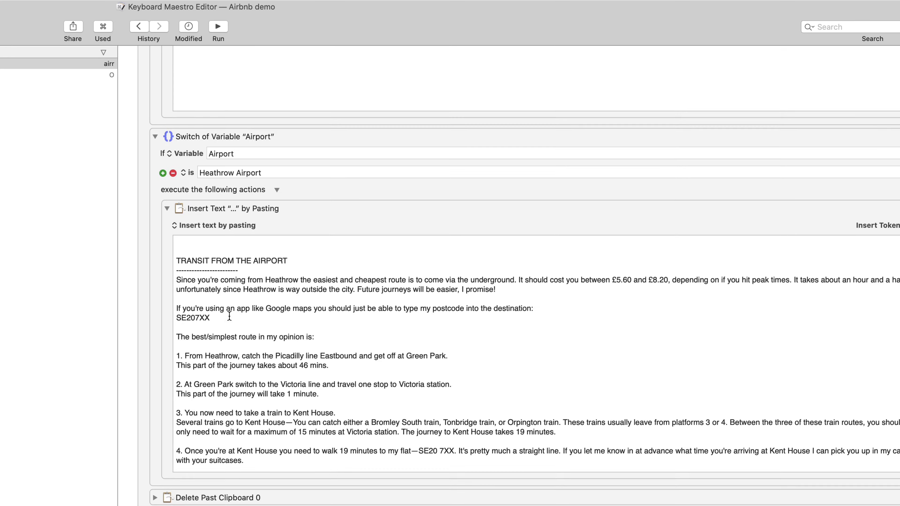
{"action": "scroll", "coordinate": [234, 315], "scroll_direction": "up", "scroll_amount": 20}
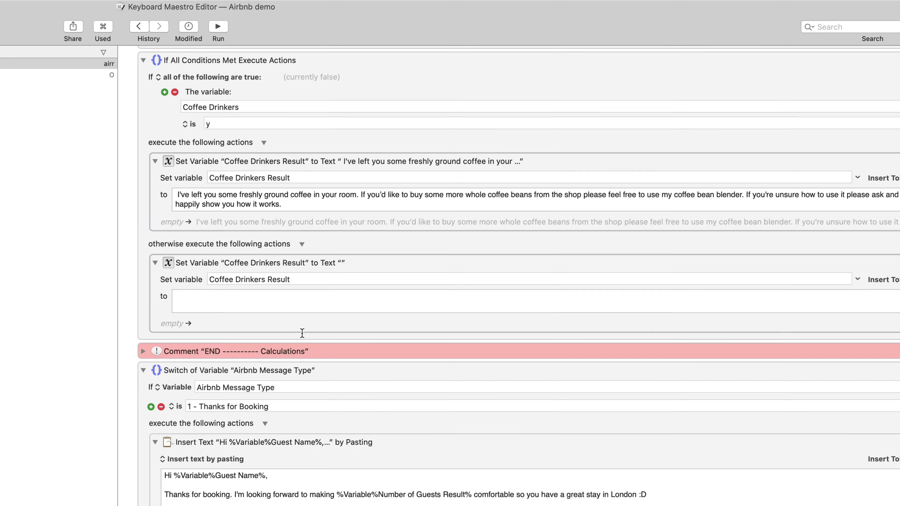
{"action": "scroll", "coordinate": [303, 332], "scroll_direction": "up", "scroll_amount": 5}
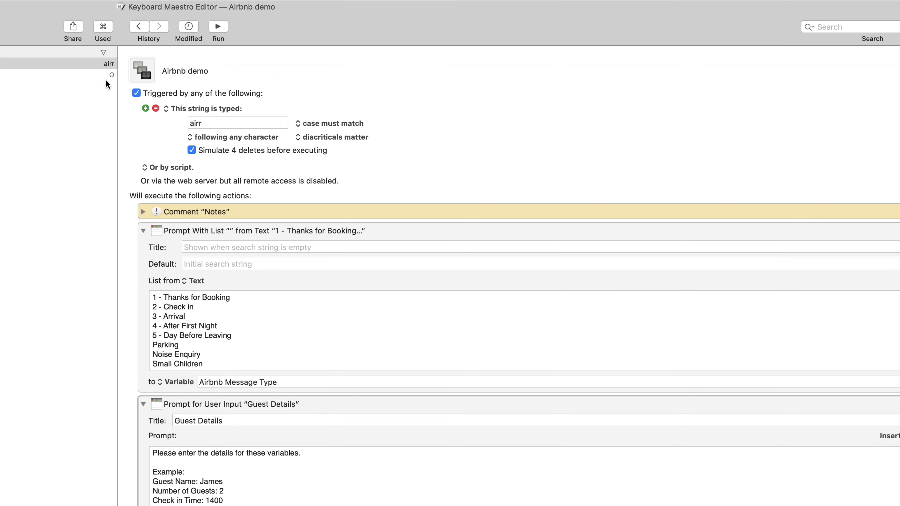
- Disable the "Airbnb demo" macro and create a new macro named "Airbnb"
{"action": "left_click", "coordinate": [42, 64]}
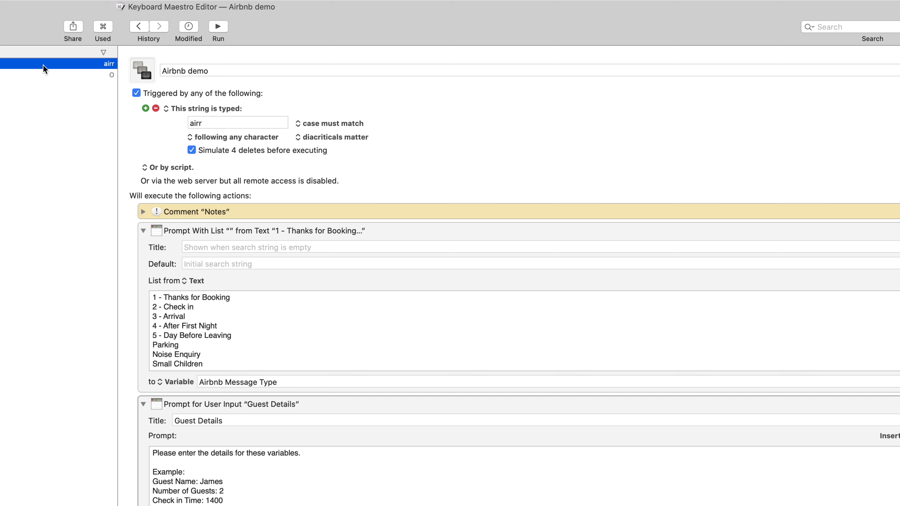
{"action": "key", "text": "super+slash"}
{"action": "key", "text": "super+n"}
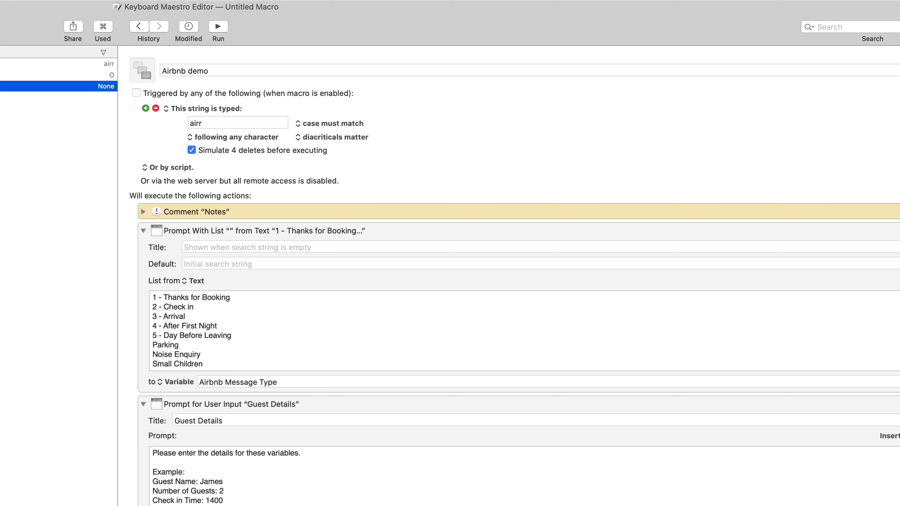
{"action": "type", "text": "Airbnb"}
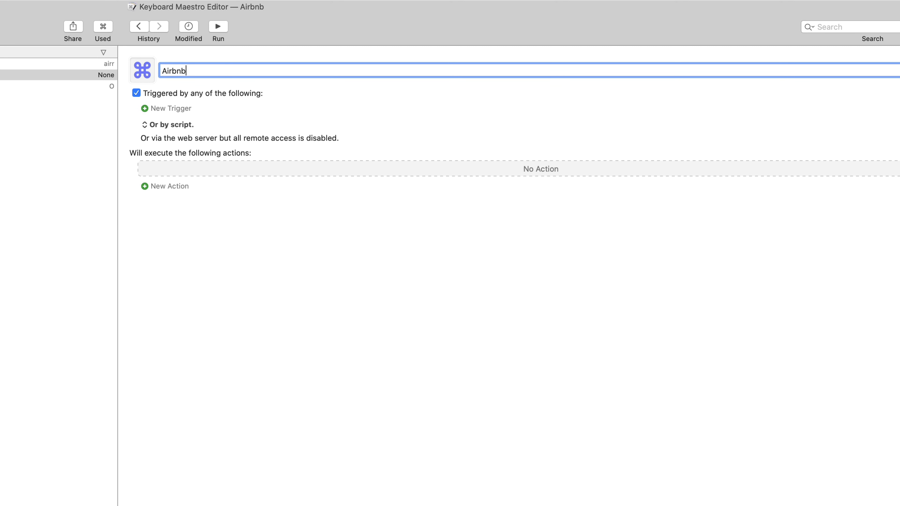
- Add a trigger to the Airbnb macro that fires when the string "airr" is typed
{"action": "left_click", "coordinate": [171, 108]}
{"action": "left_click", "coordinate": [174, 109]}
{"action": "left_click", "coordinate": [190, 110]}
{"action": "left_click", "coordinate": [202, 140]}
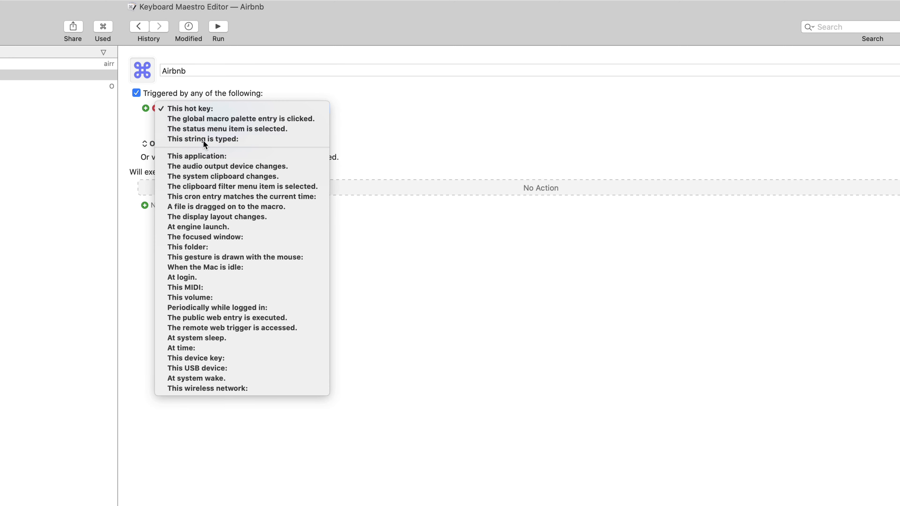
{"action": "type", "text": "airr"}
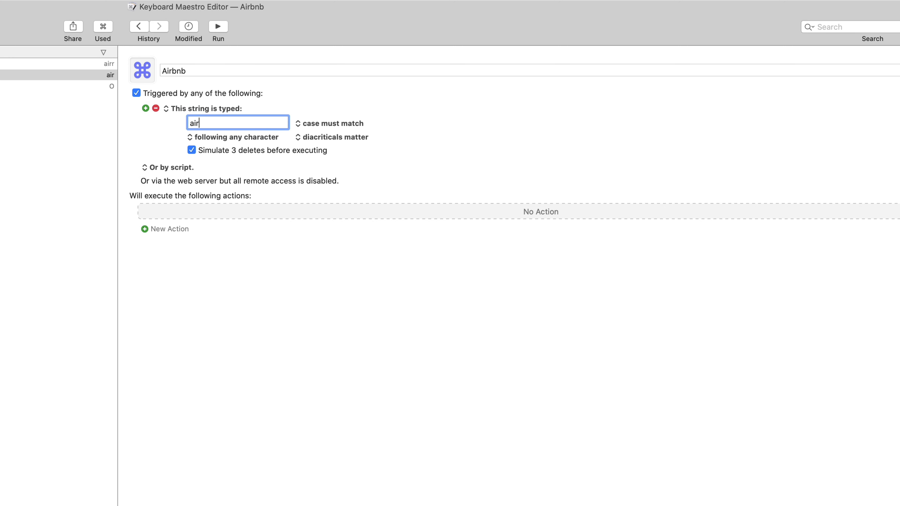
{"action": "key", "text": "BackSpace"}
{"action": "type", "text": "r"}
{"action": "left_click", "coordinate": [214, 205]}
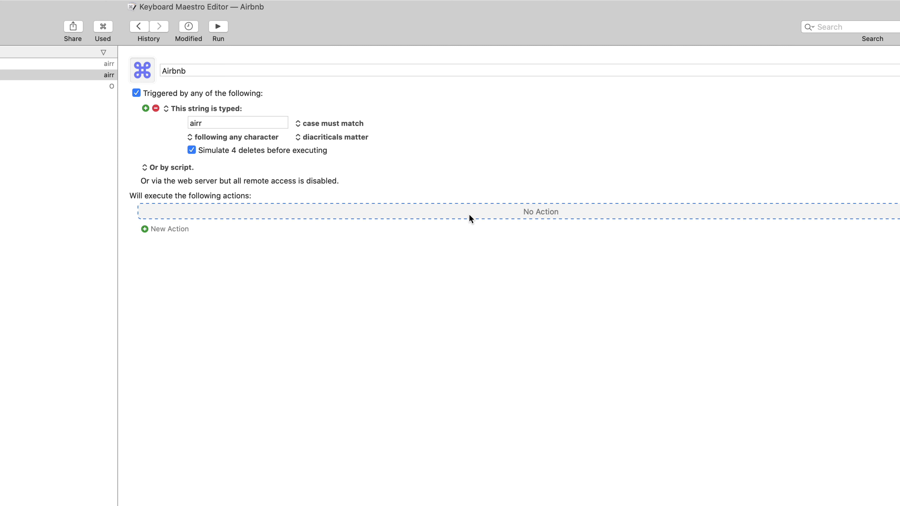
- Display the full list of available actions without a search filter and close it again
{"action": "key", "text": "super+k"}
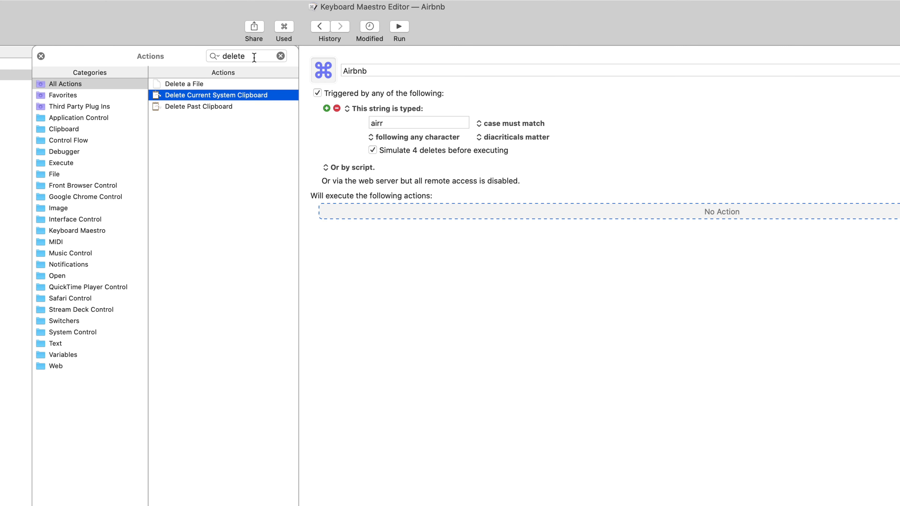
{"action": "left_click", "coordinate": [261, 57]}
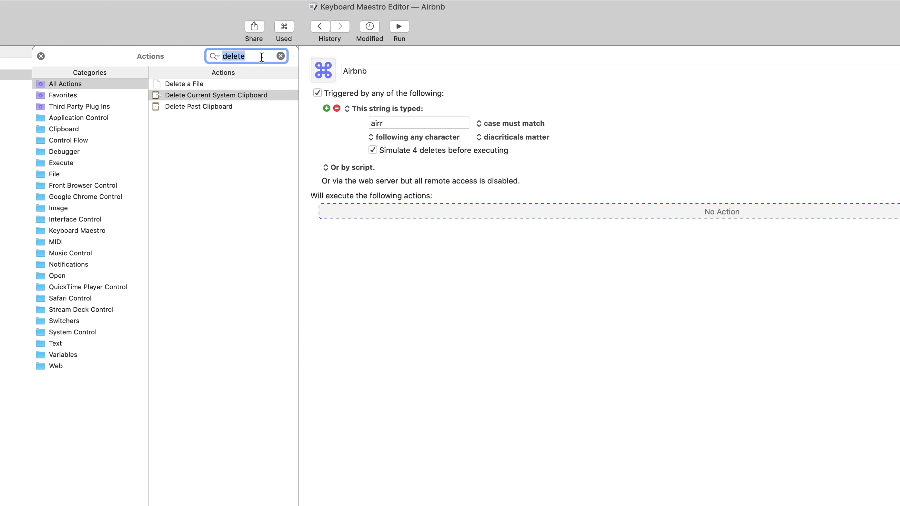
{"action": "left_click", "coordinate": [280, 56]}
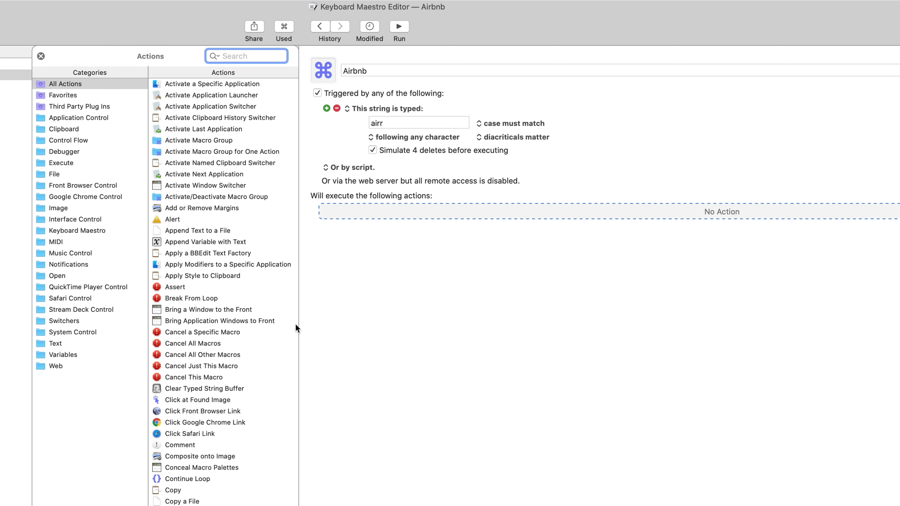
{"action": "left_click", "coordinate": [41, 56]}
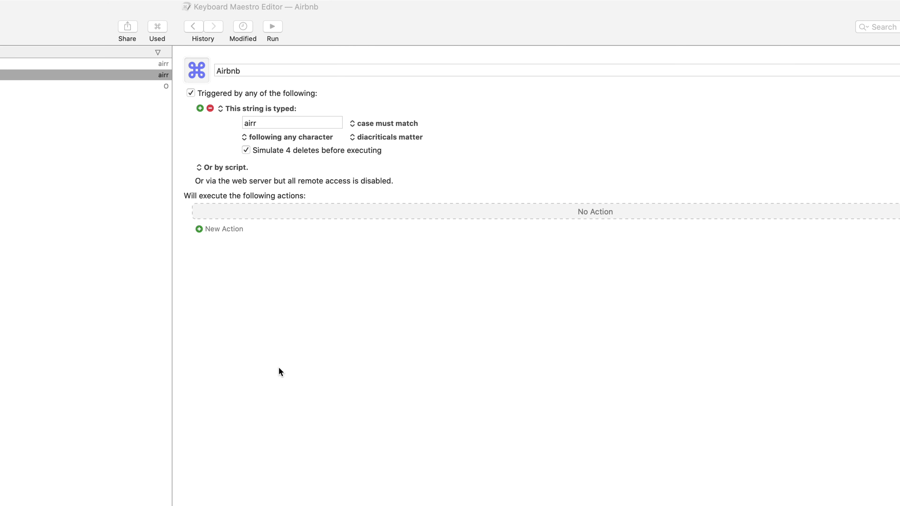
- Add a Comment action to the Airbnb macro and title it "Notes"
{"action": "left_click", "coordinate": [340, 298]}
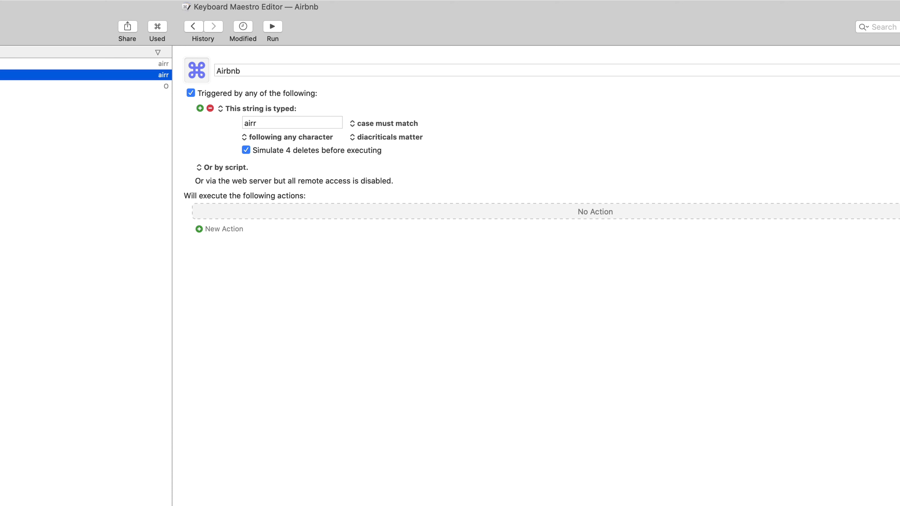
{"action": "key", "text": "ctrl+super+a"}
{"action": "left_click", "coordinate": [74, 64]}
{"action": "left_click", "coordinate": [72, 73]}
{"action": "key", "text": "ctrl+super+a"}
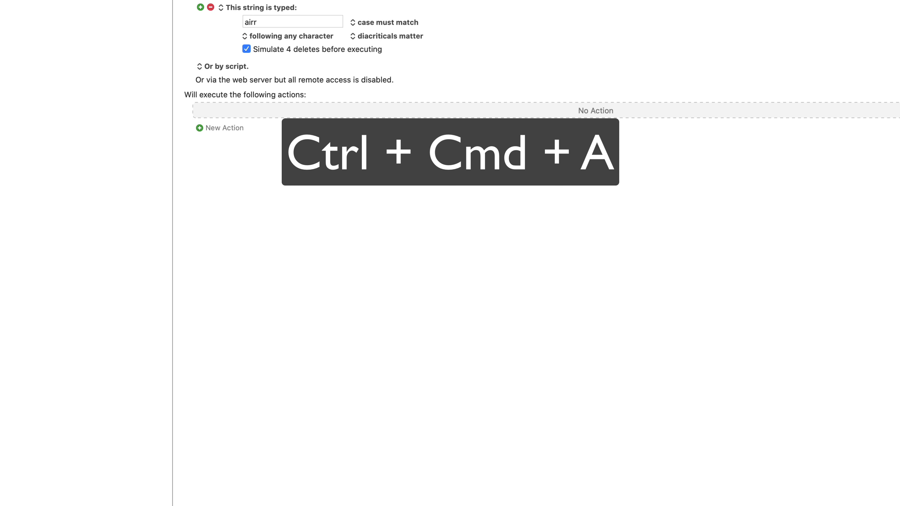
{"action": "key", "text": "ctrl+super+a"}
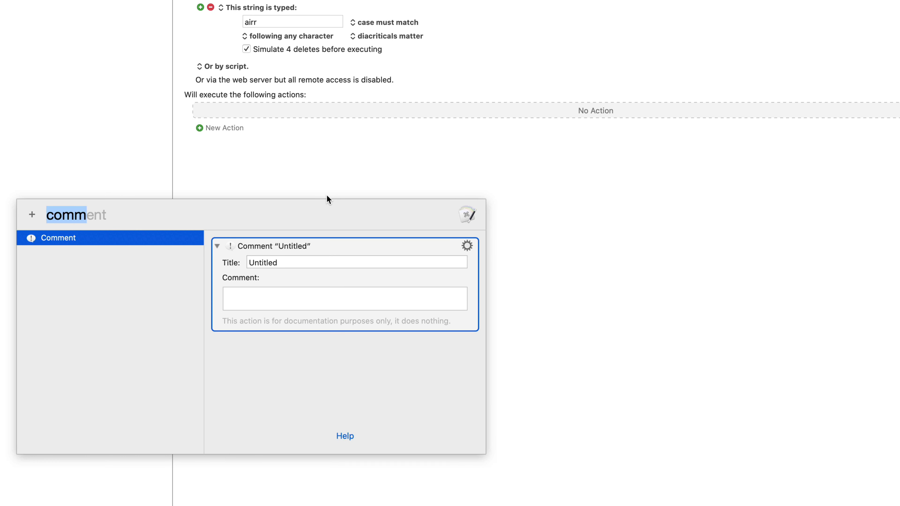
{"action": "key", "text": "BackSpace"}
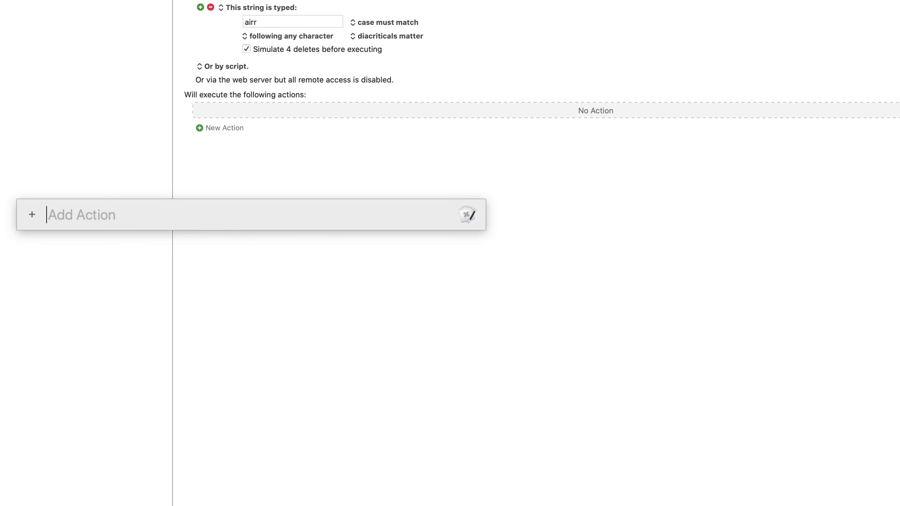
{"action": "type", "text": "com"}
{"action": "key", "text": "Return"}
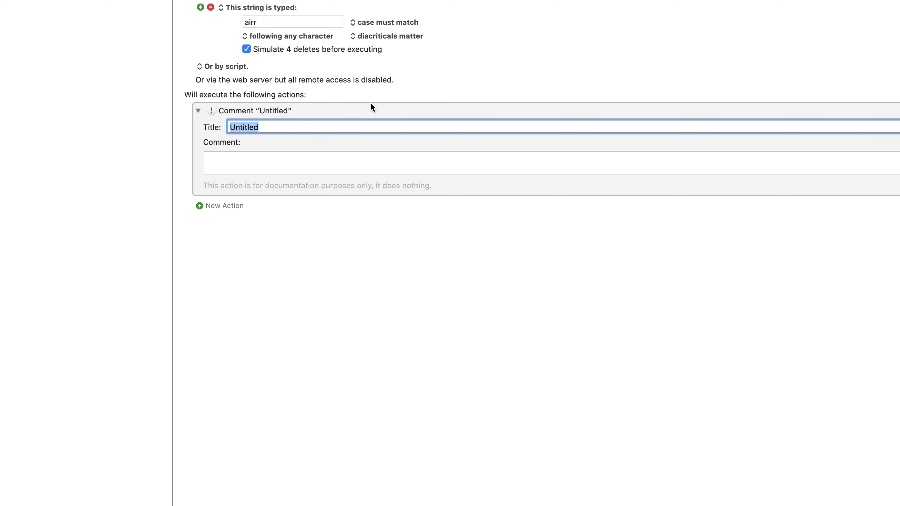
{"action": "type", "text": "Notes"}
{"action": "left_click", "coordinate": [372, 108]}
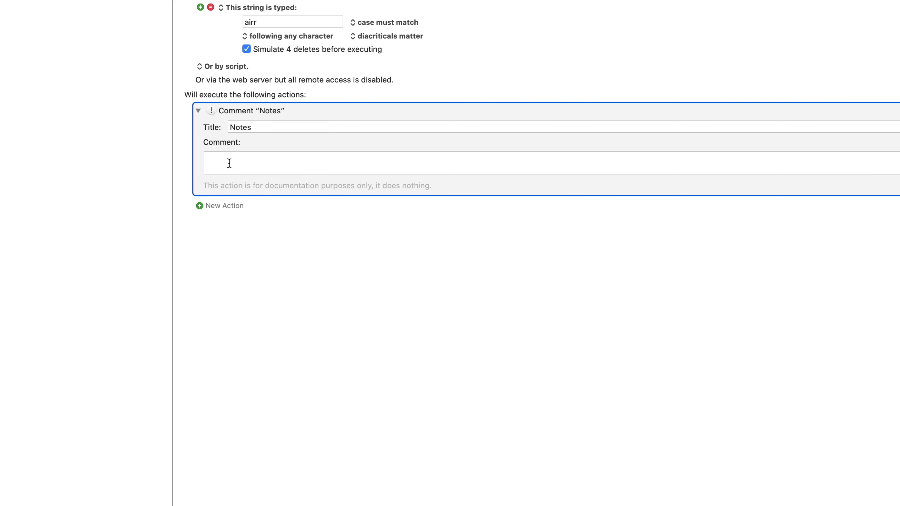
- Add a Prompt With List action below the Notes comment, listing the guest message types from text and saving to the variable "Airbnb Message Type"
{"action": "key", "text": "ctrl+super+t"}
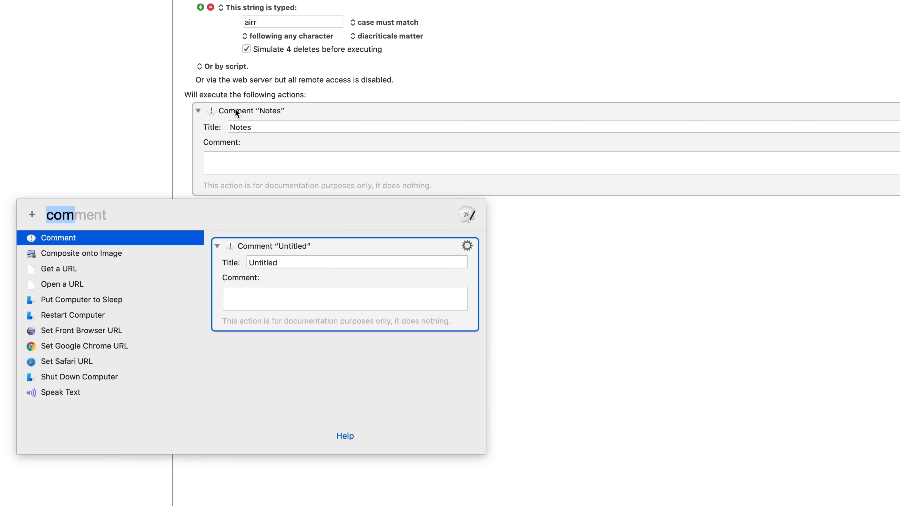
{"action": "type", "text": "promt"}
{"action": "key", "text": "BackSpace"}
{"action": "type", "text": "pt"}
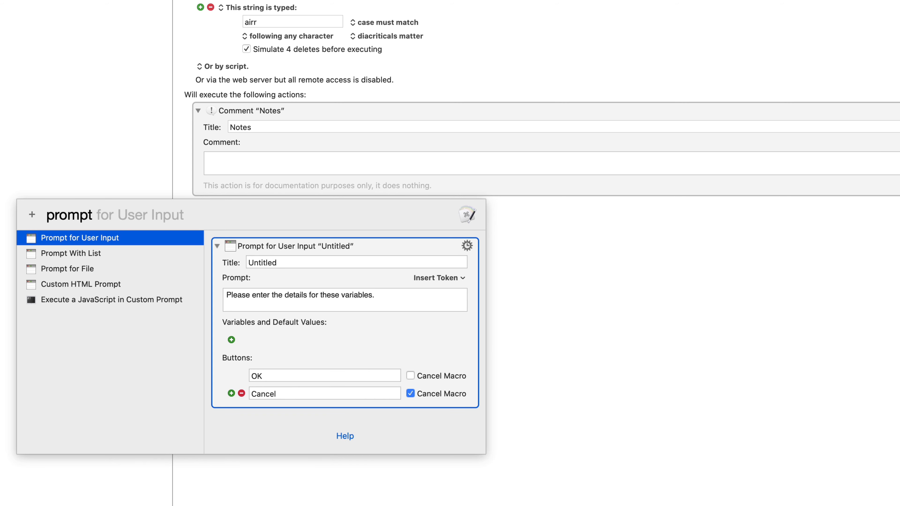
{"action": "key", "text": "Down"}
{"action": "key", "text": "Return"}
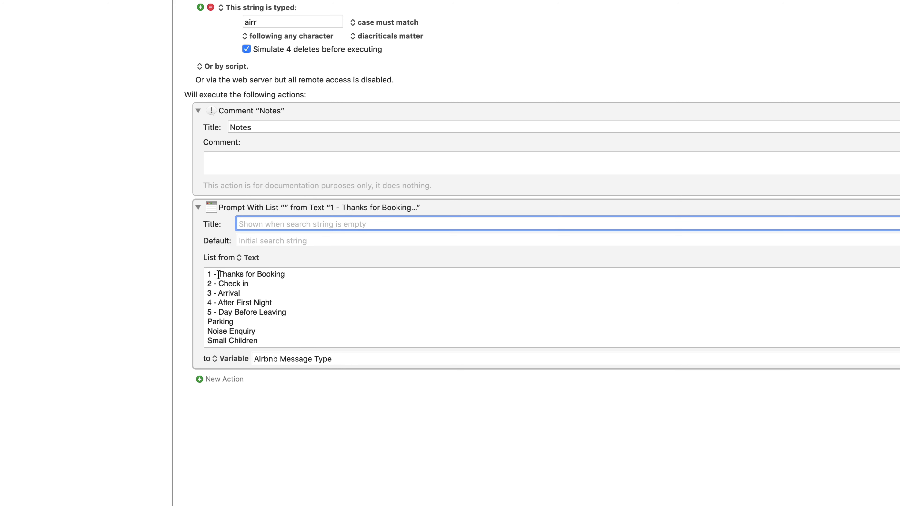
- Try adding another "2 - Check in" line below "1 - Thanks for Booking" in the prompt's list, and remove it again
{"action": "left_click_drag", "start_coordinate": [214, 273], "coordinate": [275, 284]}
{"action": "left_click", "coordinate": [273, 294]}
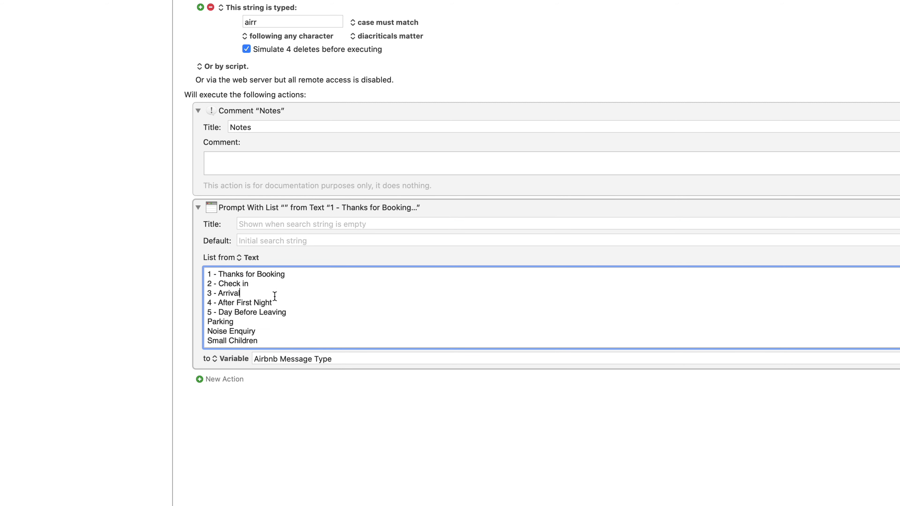
{"action": "left_click", "coordinate": [212, 273]}
{"action": "left_click", "coordinate": [307, 271], "text": "shift"}
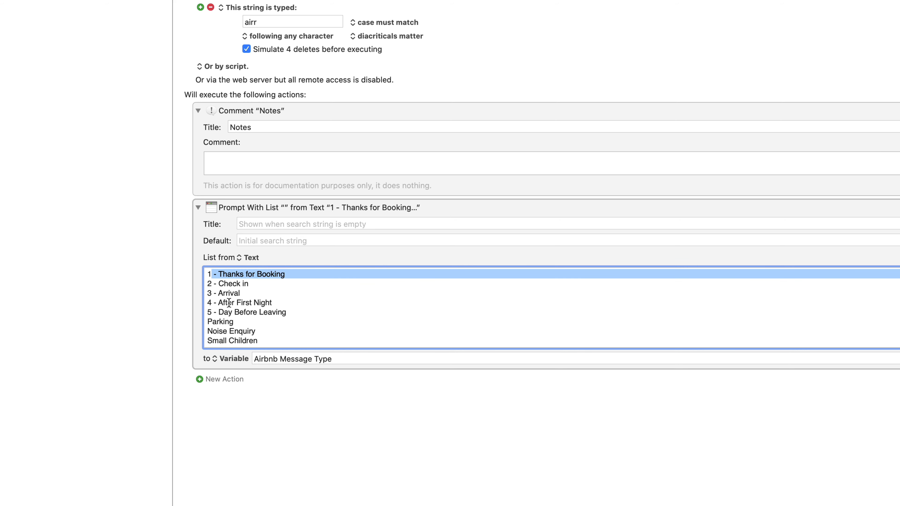
{"action": "left_click", "coordinate": [261, 287]}
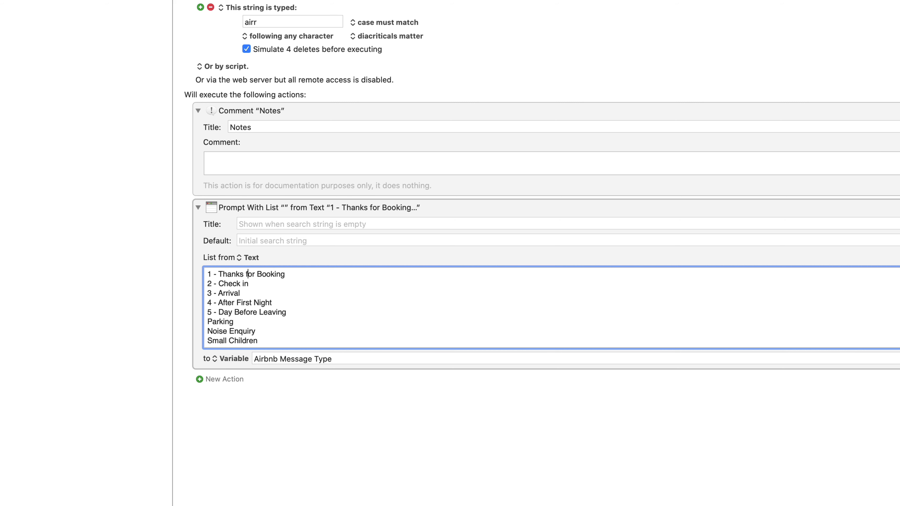
{"action": "key", "text": "Return"}
{"action": "type", "text": "2 - Check "}
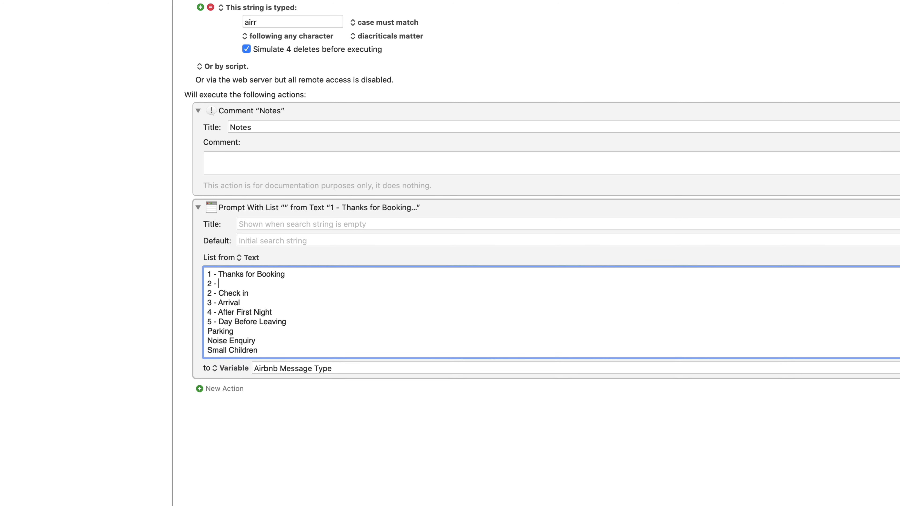
{"action": "type", "text": "in"}
{"action": "key", "text": "shift+super+Left"}
{"action": "key", "text": "BackSpace"}
{"action": "key", "text": "BackSpace"}
{"action": "left_click_drag", "start_coordinate": [212, 285], "coordinate": [235, 322]}
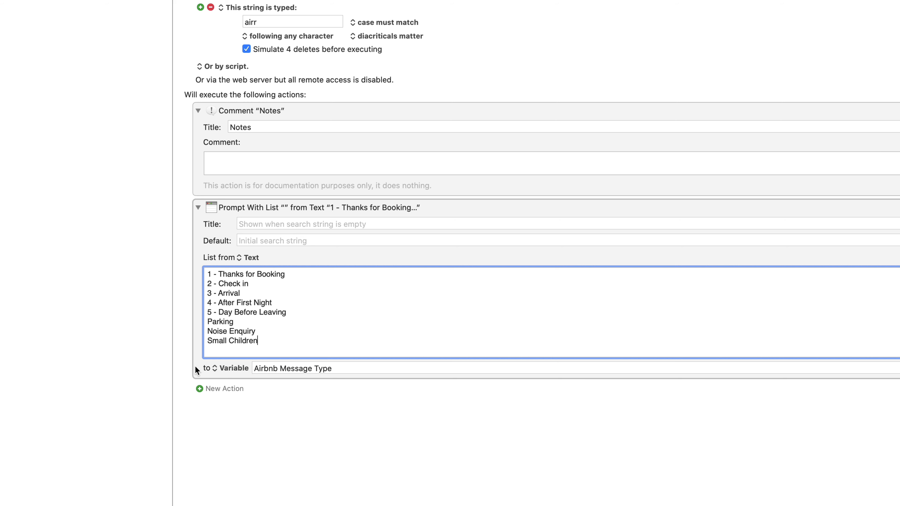
- Look through the destinations available for the list prompt's result, keeping the variable "Airbnb Message Type"
{"action": "left_click", "coordinate": [224, 368]}
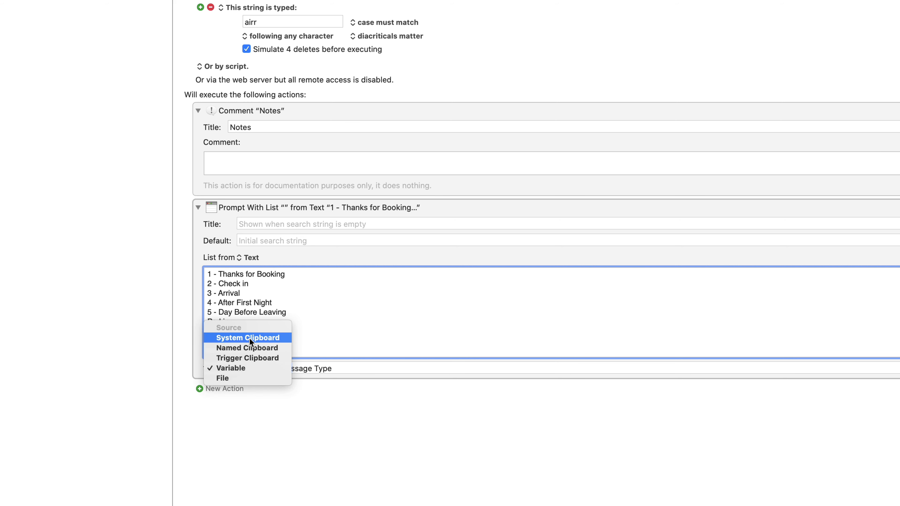
{"action": "left_click", "coordinate": [194, 325]}
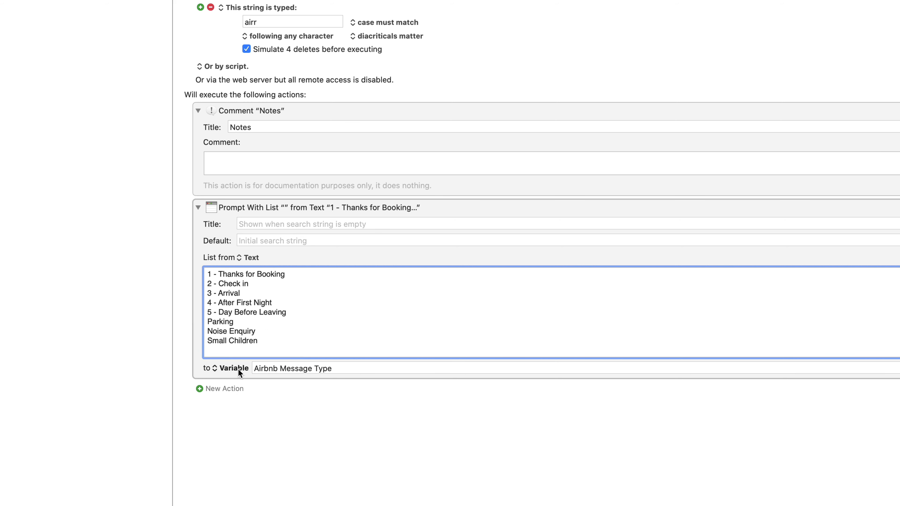
{"action": "left_click", "coordinate": [239, 369]}
{"action": "left_click", "coordinate": [352, 370]}
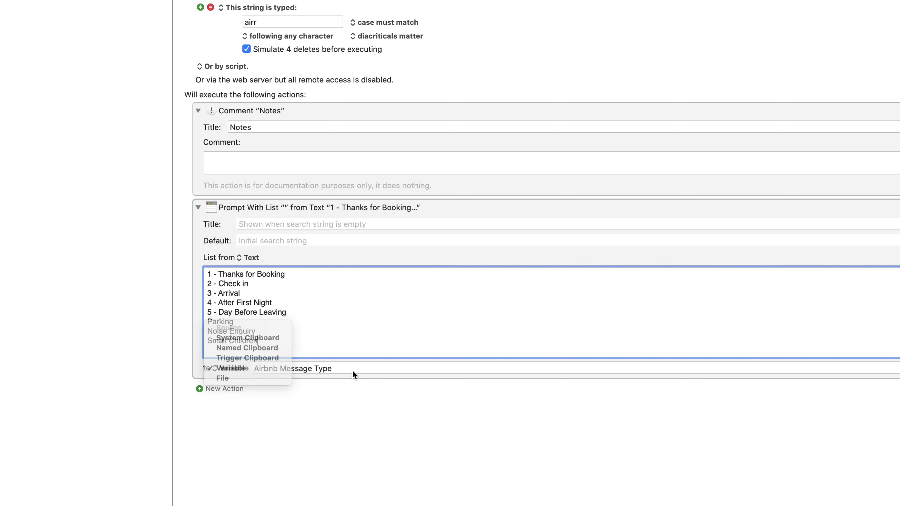
{"action": "left_click", "coordinate": [352, 369]}
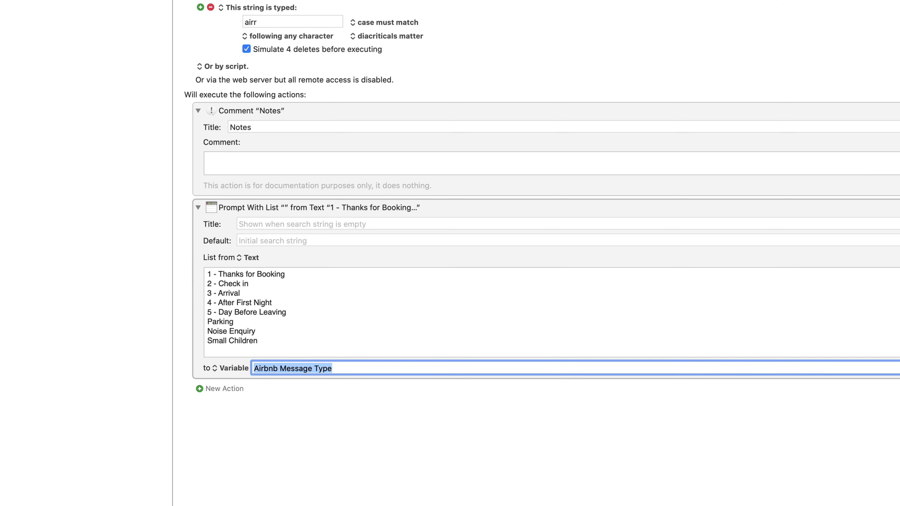
- Add a Prompt for User Input action titled "Guest Details" after the list prompt, with guest name, guests, nights, check-in time and coffee drinker variables
{"action": "left_click", "coordinate": [362, 213]}
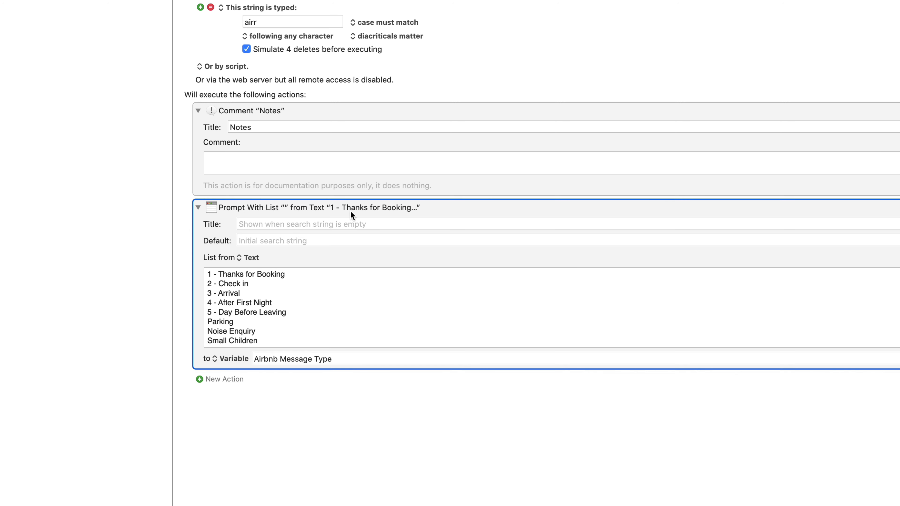
{"action": "key", "text": "ctrl+super+t"}
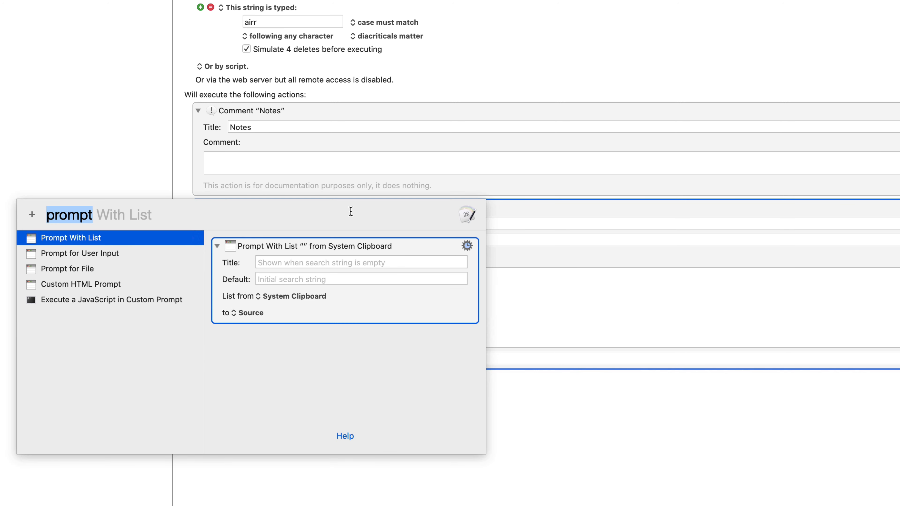
{"action": "left_click", "coordinate": [110, 258]}
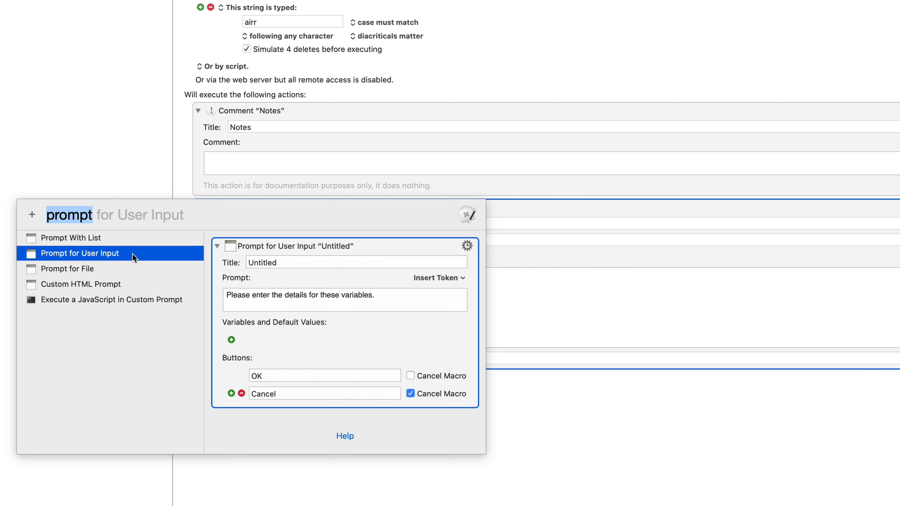
{"action": "key", "text": "Return"}
{"action": "left_click", "coordinate": [313, 378]}
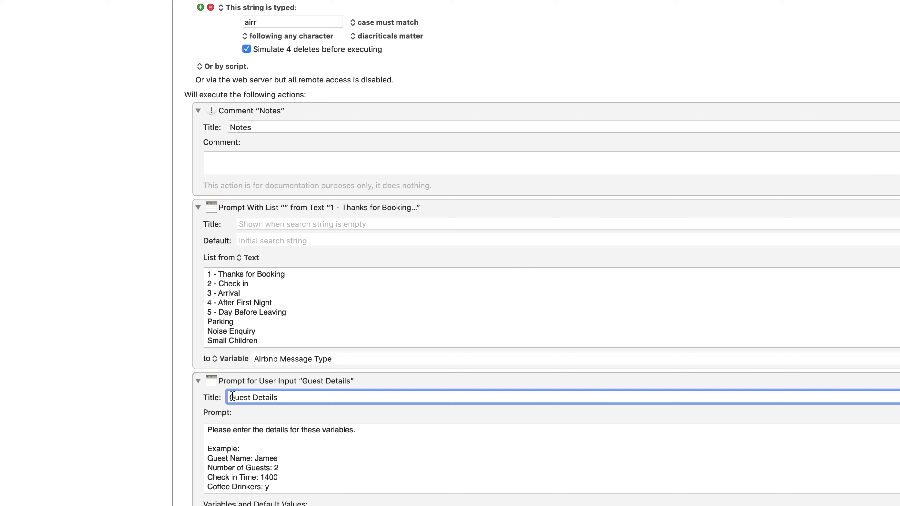
- Examine the Guest Details prompt's title, example text, variable names and the default values that refer to those variables
{"action": "left_click_drag", "start_coordinate": [234, 397], "coordinate": [308, 395]}
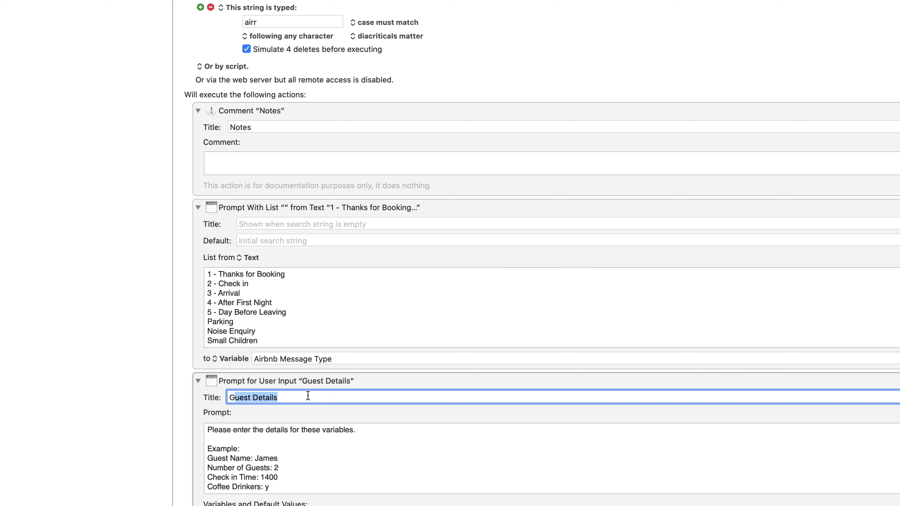
{"action": "left_click", "coordinate": [314, 426]}
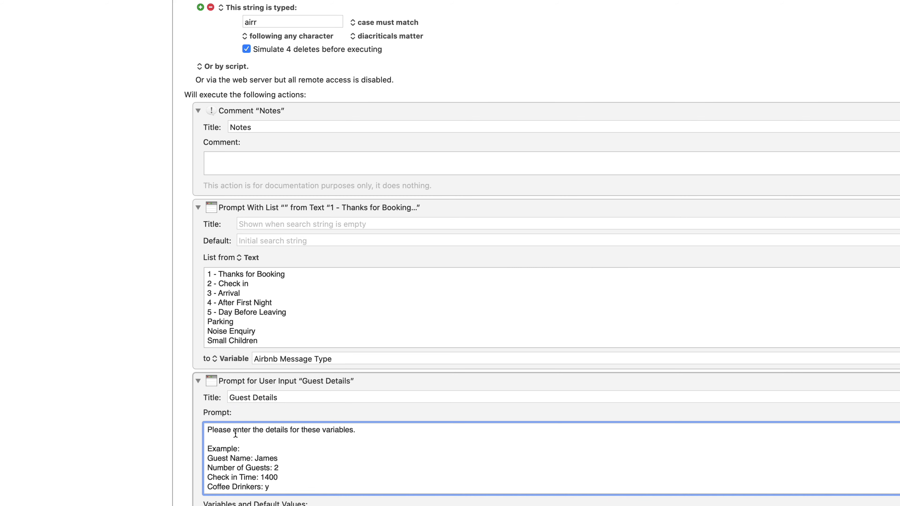
{"action": "left_click_drag", "start_coordinate": [212, 448], "coordinate": [339, 499]}
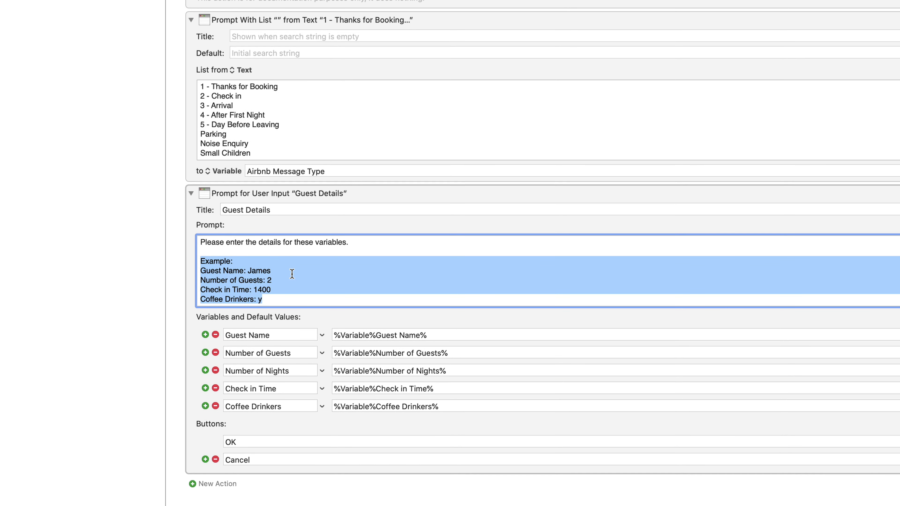
{"action": "left_click", "coordinate": [237, 270]}
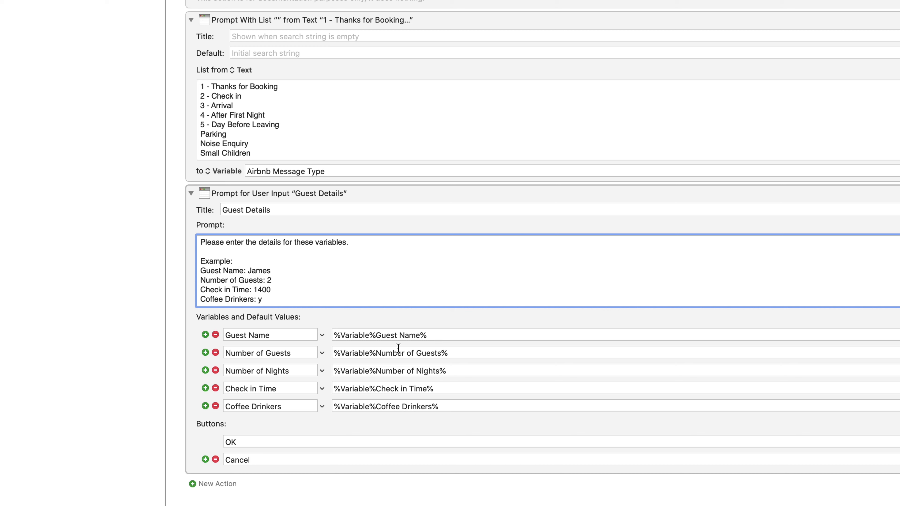
{"action": "left_click", "coordinate": [236, 337]}
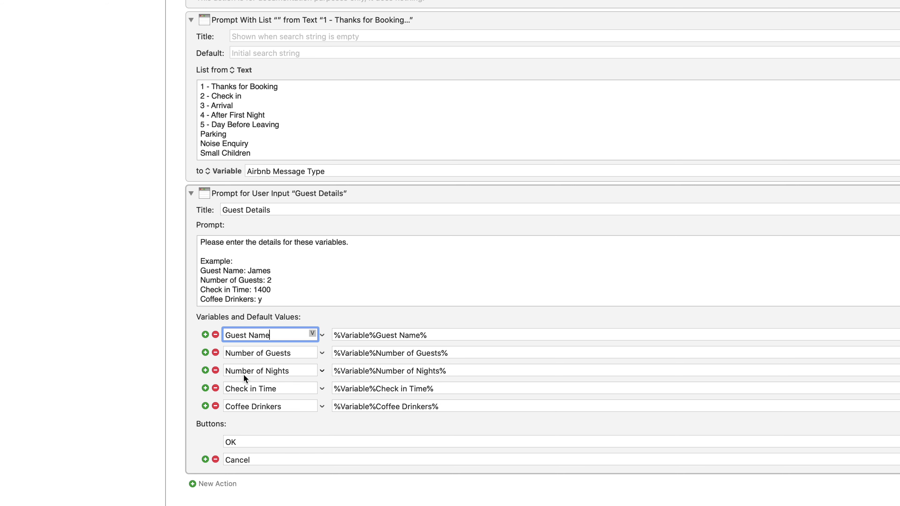
{"action": "left_click_drag", "start_coordinate": [235, 353], "coordinate": [308, 348]}
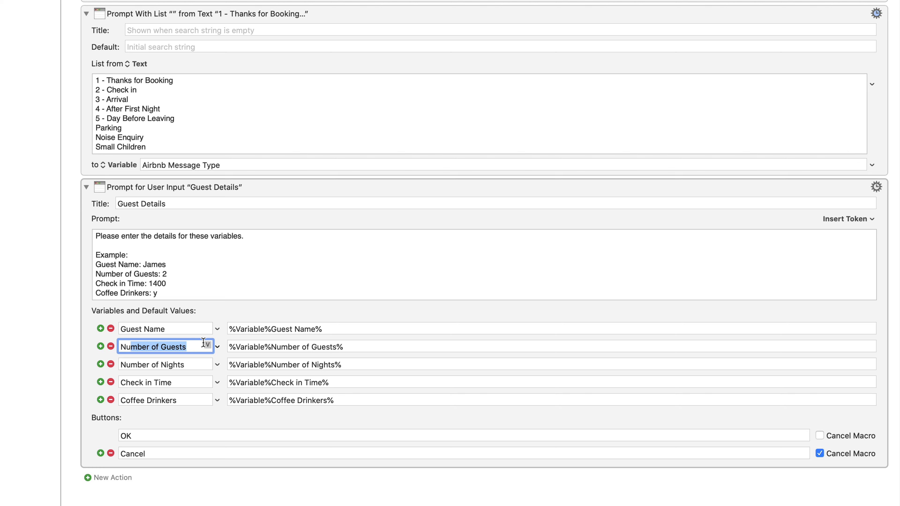
{"action": "key", "text": "Tab"}
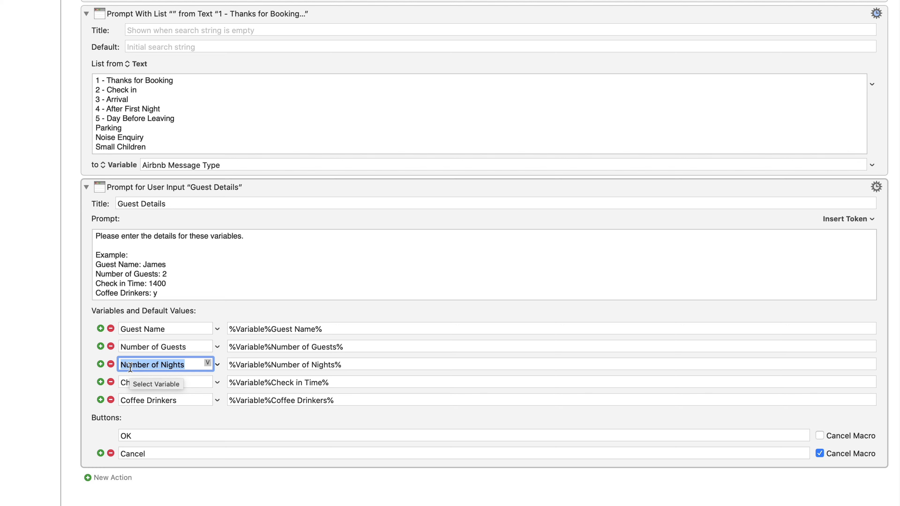
{"action": "left_click", "coordinate": [197, 378]}
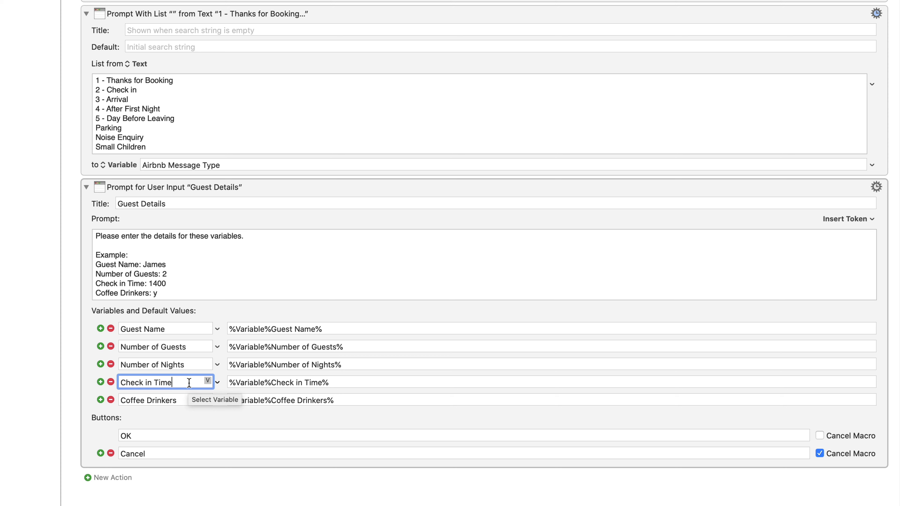
{"action": "key", "text": "Tab"}
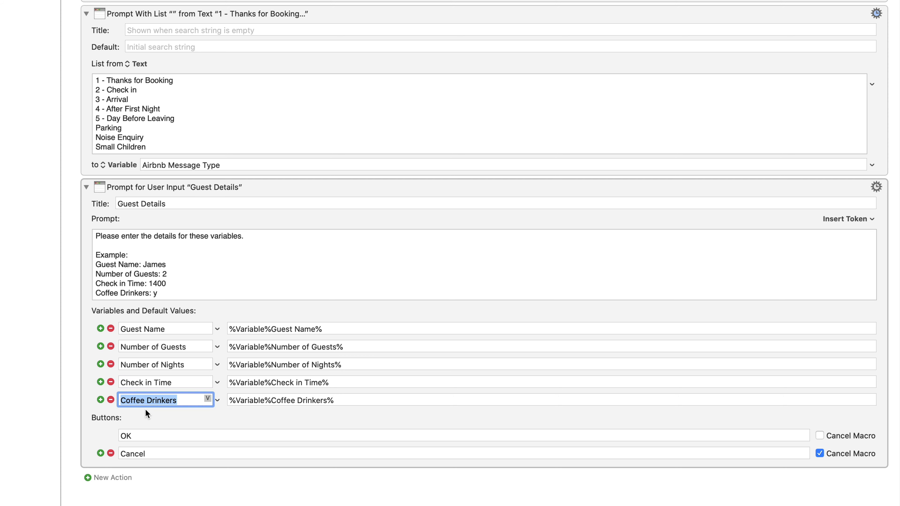
{"action": "left_click", "coordinate": [182, 419]}
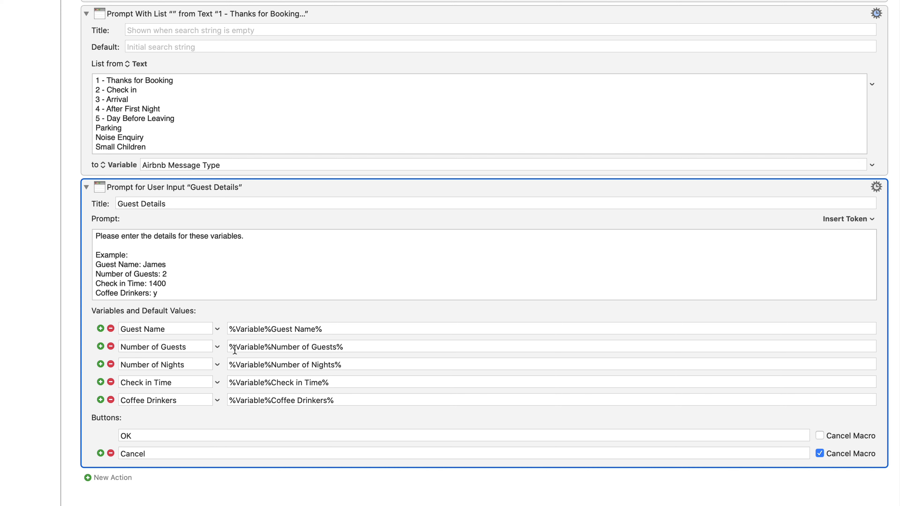
{"action": "left_click", "coordinate": [232, 330]}
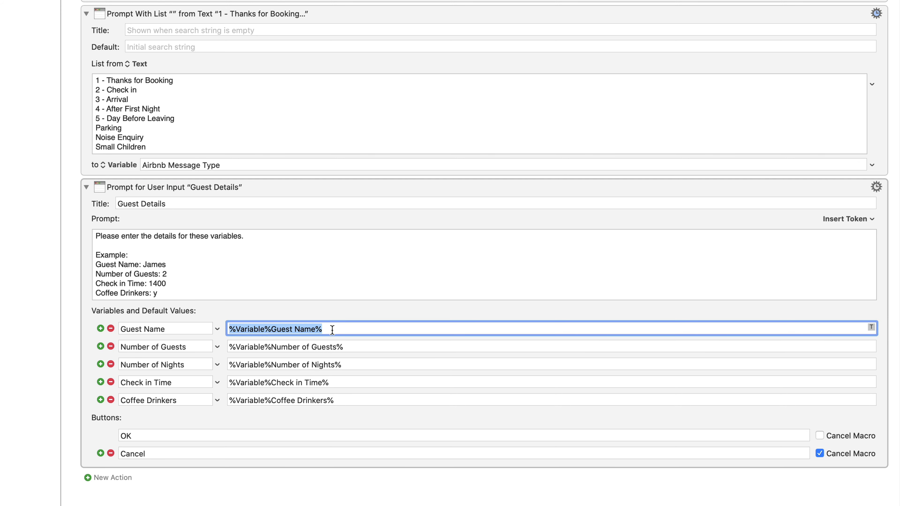
{"action": "mouse_move", "coordinate": [239, 346]}
{"action": "left_mouse_down"}
{"action": "mouse_move", "coordinate": [349, 347]}
{"action": "mouse_move", "coordinate": [351, 365]}
{"action": "mouse_move", "coordinate": [240, 365]}
{"action": "left_mouse_up"}
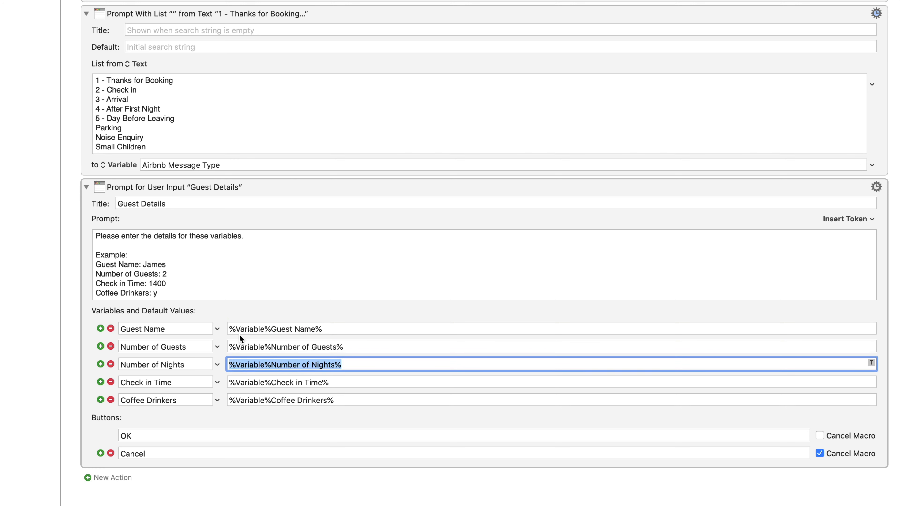
{"action": "left_click_drag", "start_coordinate": [240, 329], "coordinate": [370, 339]}
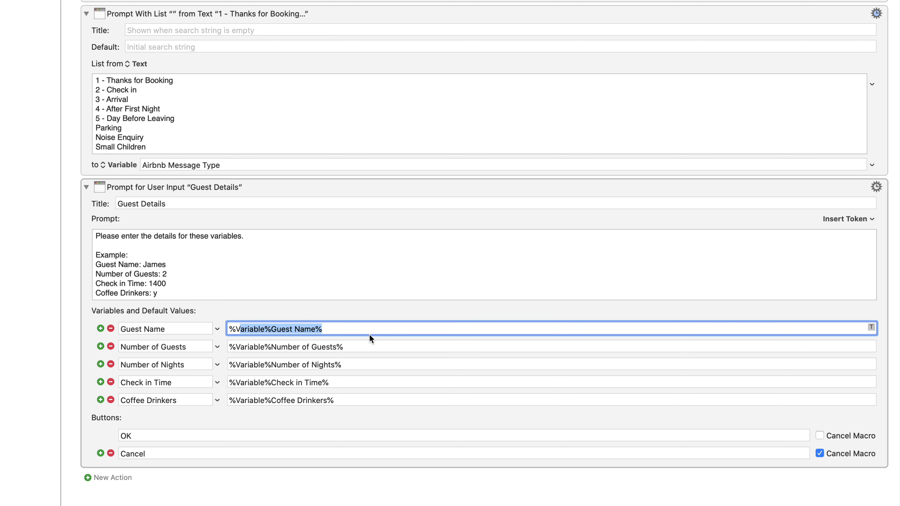
- Try emptying the Guest Name default value in the Guest Details prompt, and restore its %Variable%Guest Name% token
{"action": "triple_click", "coordinate": [363, 326]}
{"action": "key", "text": "super+c"}
{"action": "key", "text": "BackSpace"}
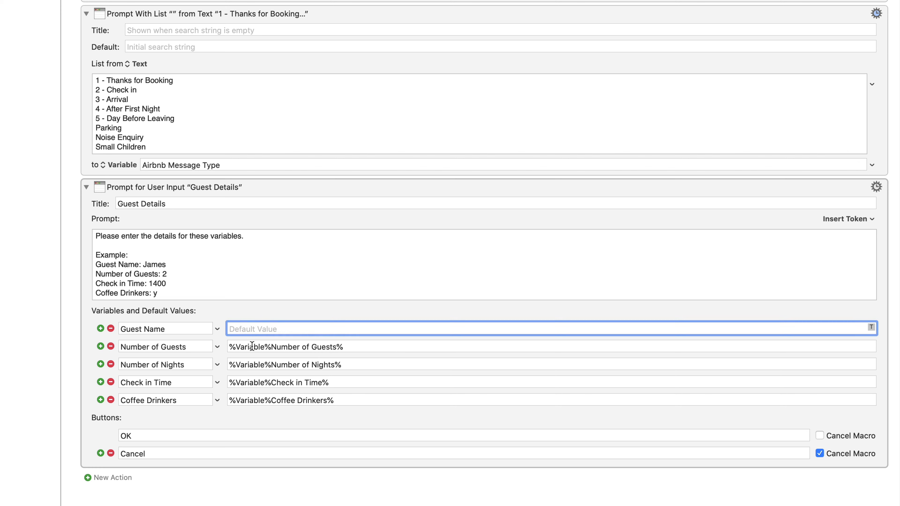
{"action": "key", "text": "super+v"}
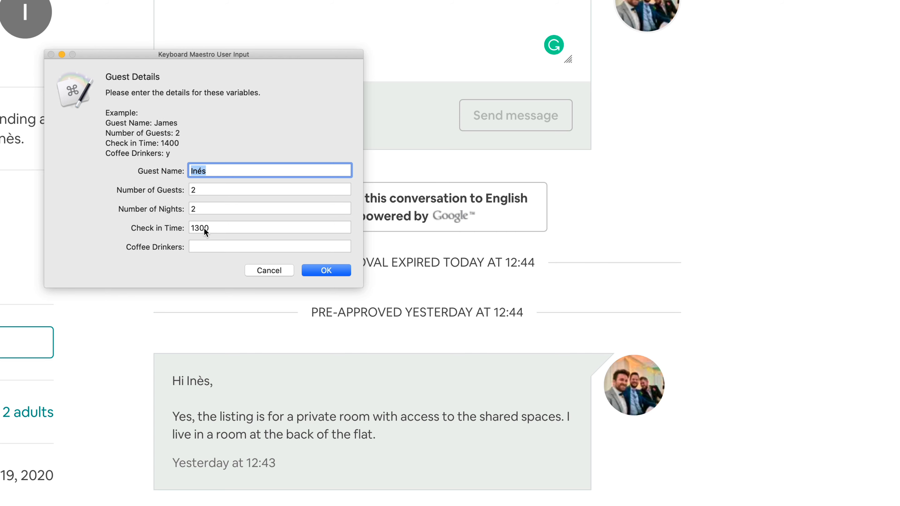
- Cancel the running Guest Details prompt over the Airbnb conversation and switch back to the Keyboard Maestro editor
{"action": "key", "text": "Escape"}
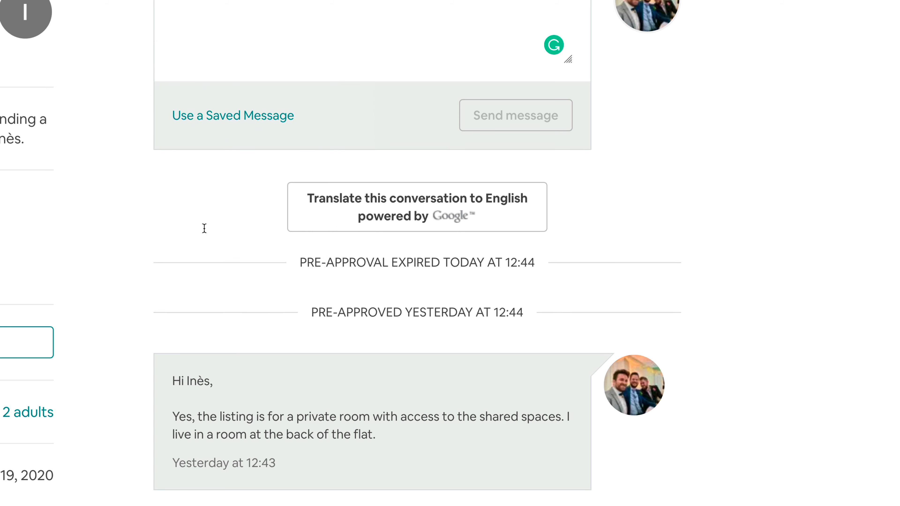
{"action": "key", "text": "super+Tab"}
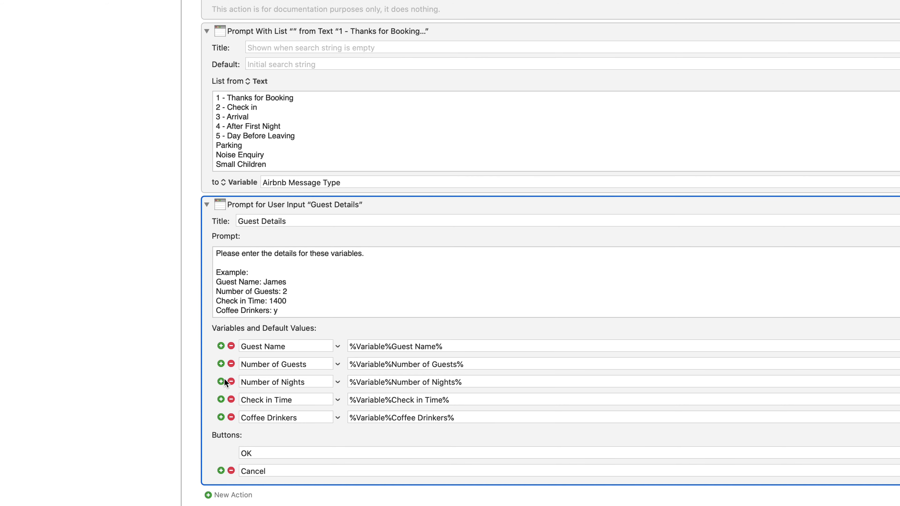
- Add a Prompt With List action after Guest Details, titled "Which airport are they coming from?" with default "Gatwick"
{"action": "key", "text": "ctrl+super+i"}
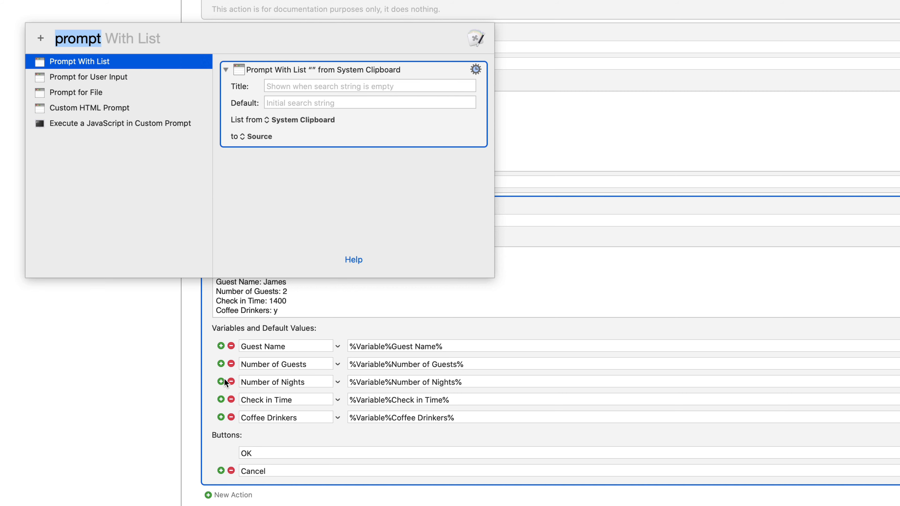
{"action": "key", "text": "Return"}
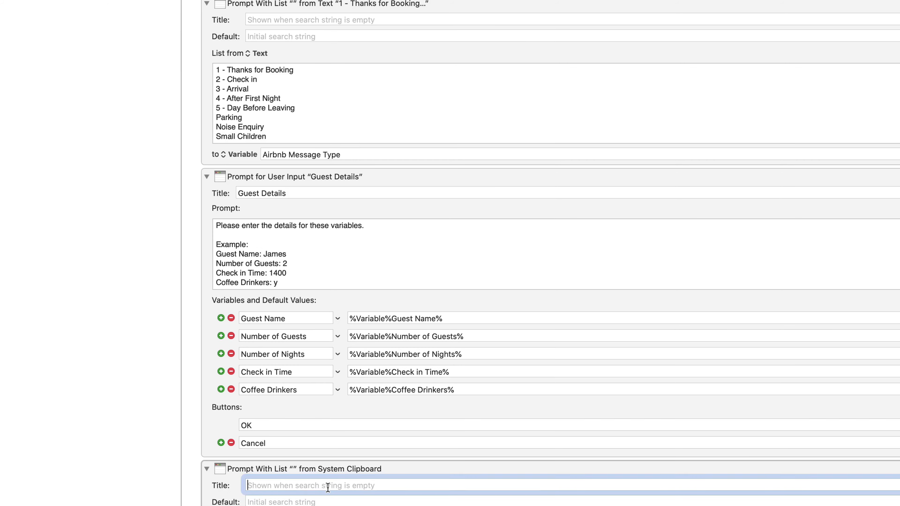
{"action": "type", "text": "Which airport are they coming from?"}
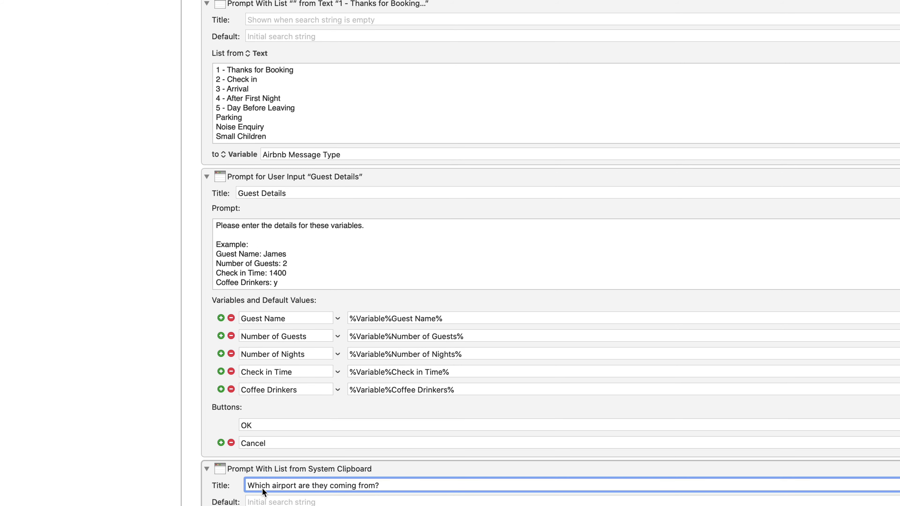
{"action": "left_click", "coordinate": [270, 499]}
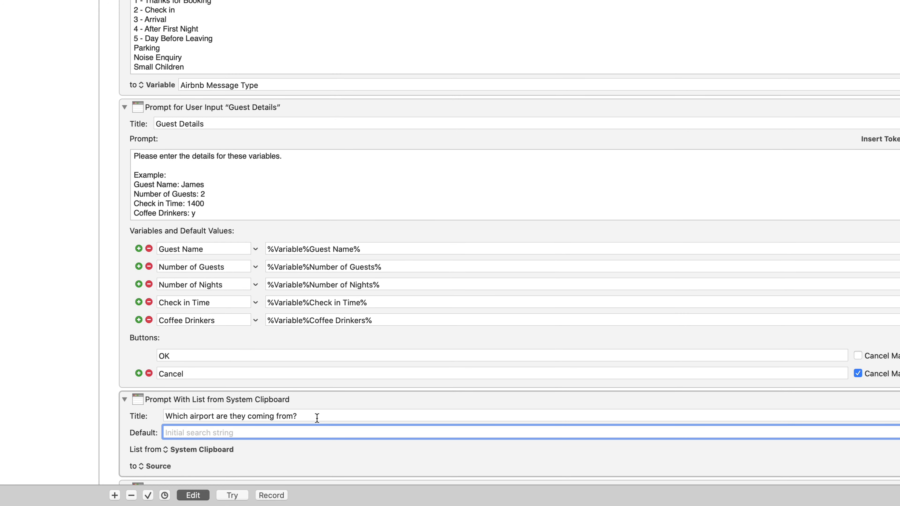
{"action": "type", "text": "Gatwick"}
- Set the airport prompt's list source to Text with the lines Gatwick Airport, Heathrow Airport and Stansted Airport
{"action": "left_click", "coordinate": [205, 449]}
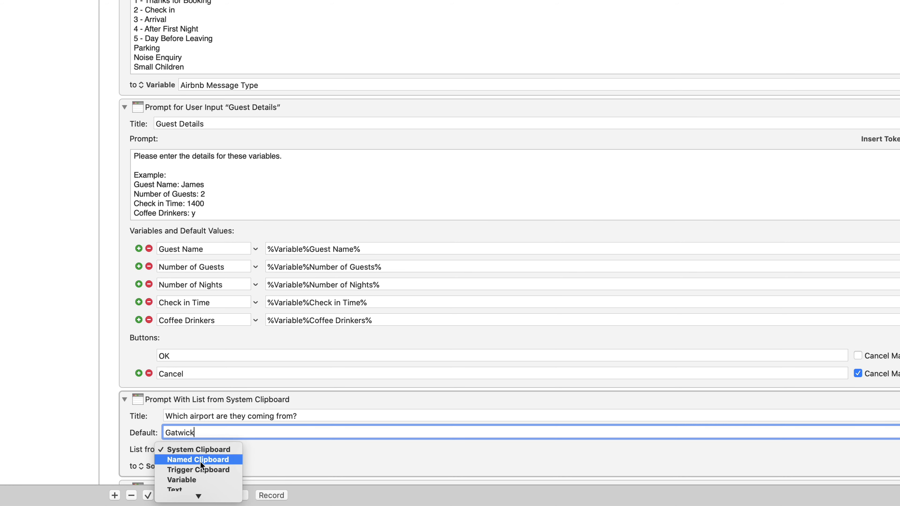
{"action": "left_click", "coordinate": [198, 483]}
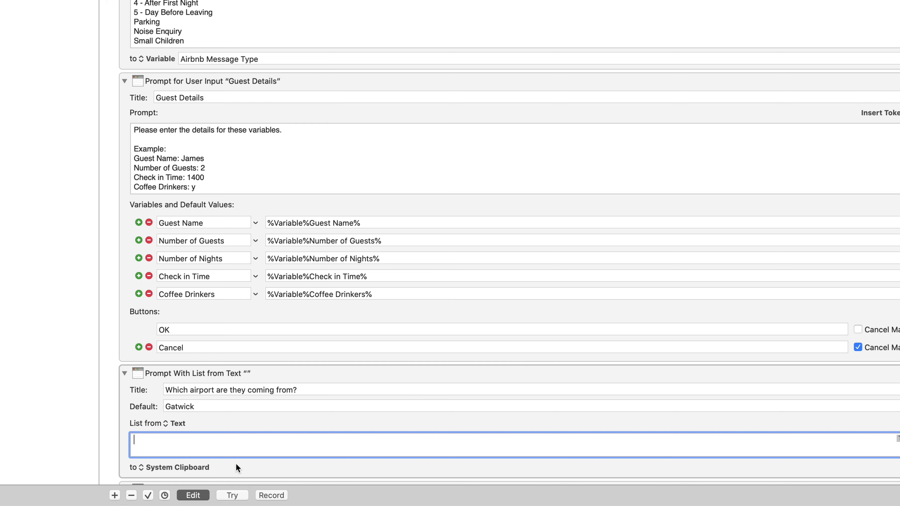
{"action": "type", "text": "Gatwick Airport Heathrow Airport Stansted Airport"}
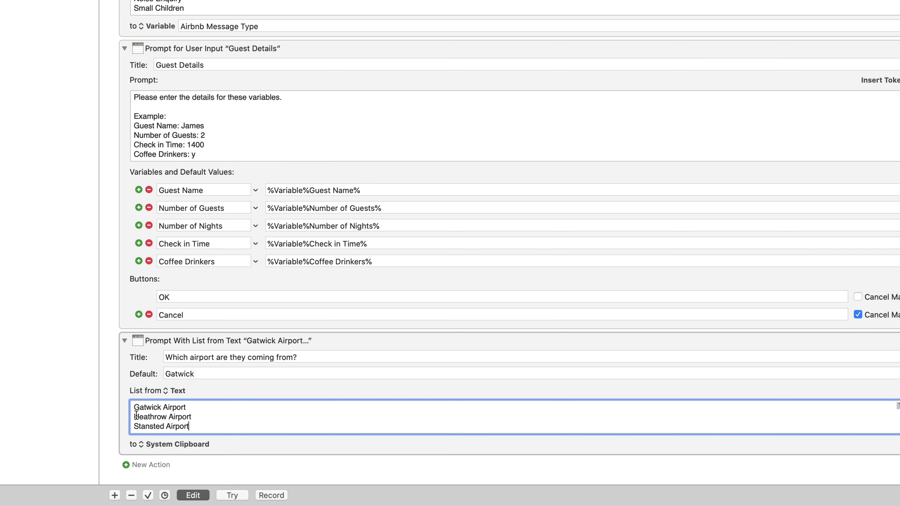
- Save the airport prompt's result to a variable named "Airport"
{"action": "left_click", "coordinate": [177, 444]}
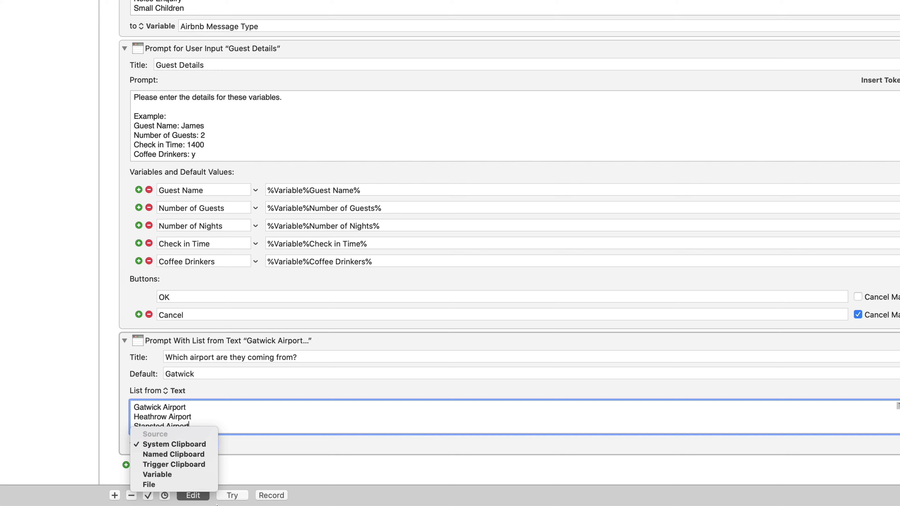
{"action": "left_click", "coordinate": [189, 475]}
{"action": "type", "text": "Airport"}
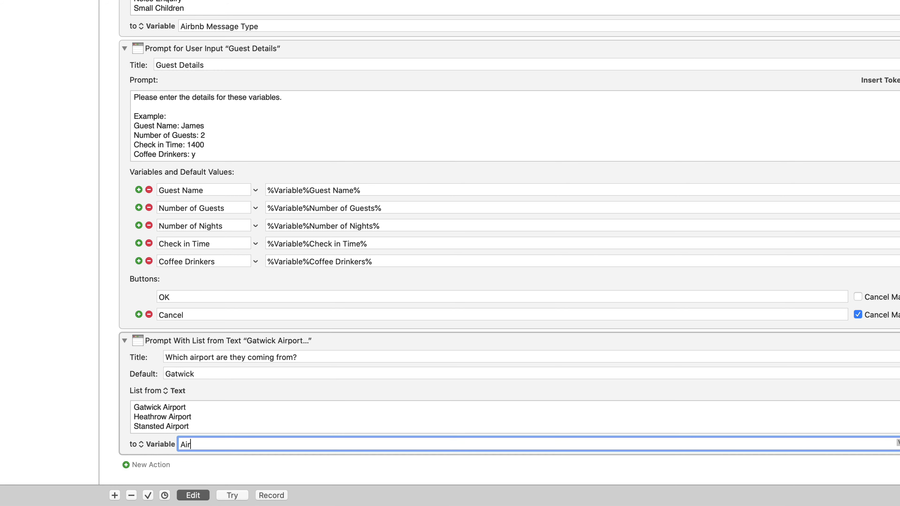
{"action": "left_click", "coordinate": [201, 342]}
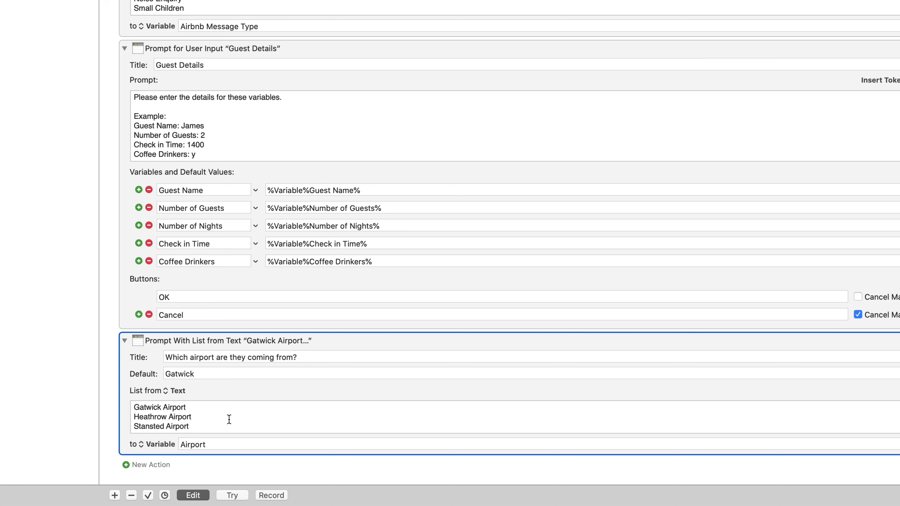
- Add a Comment action after the airport prompt, titled "BEGIN ---------- Calculations"
{"action": "scroll", "coordinate": [227, 444], "scroll_direction": "down", "scroll_amount": 1}
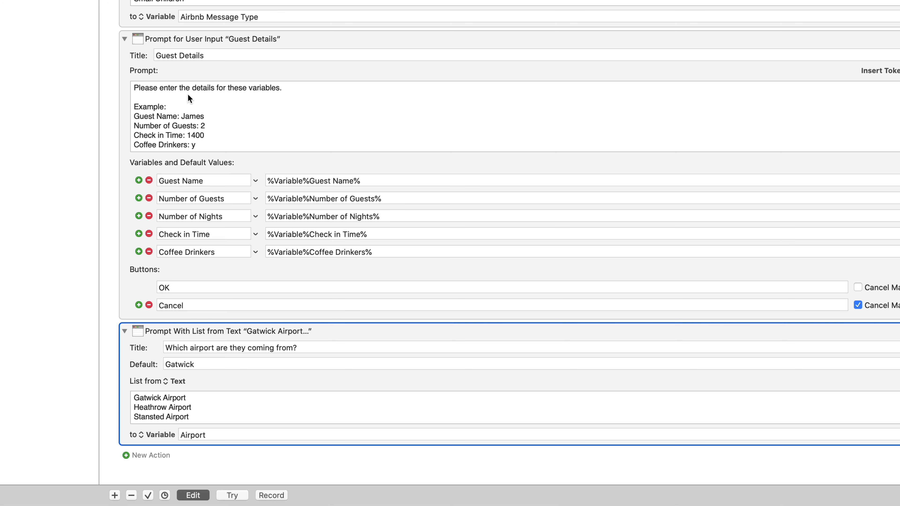
{"action": "key", "text": "ctrl+super+space"}
{"action": "type", "text": "com"}
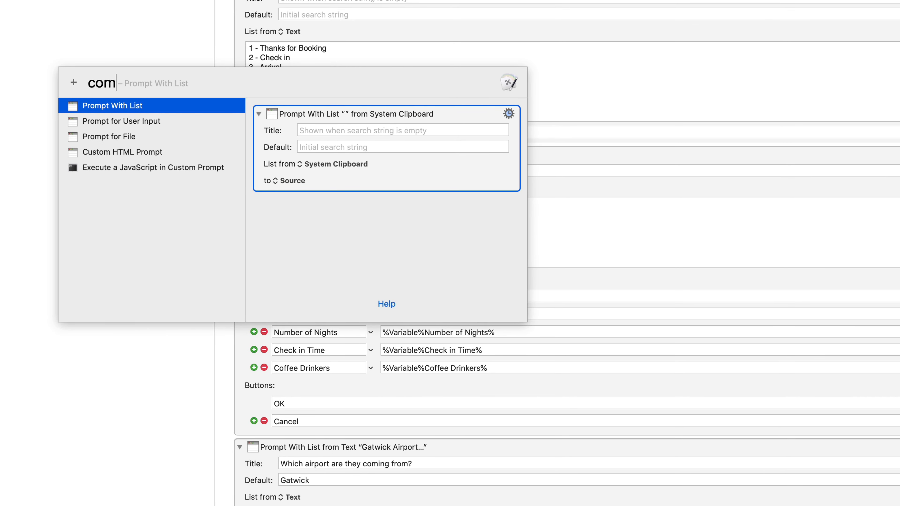
{"action": "key", "text": "Return"}
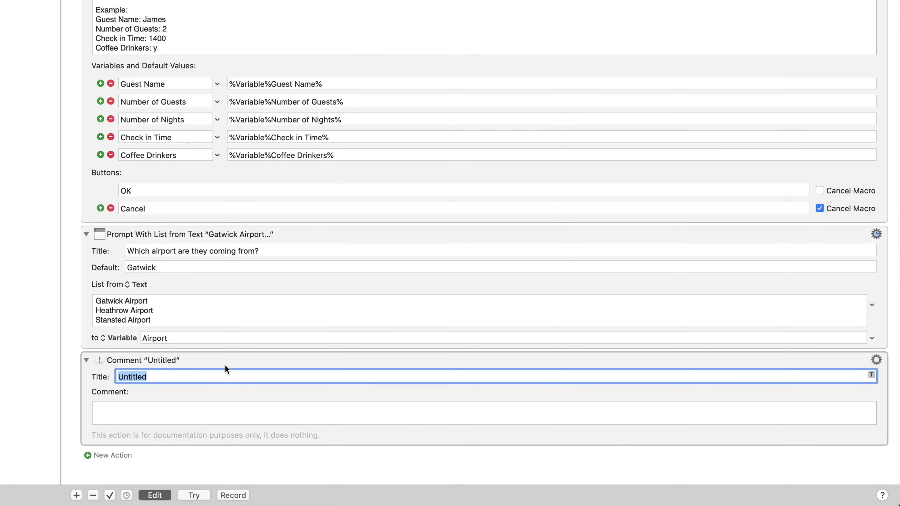
{"action": "type", "text": "BEGIN"}
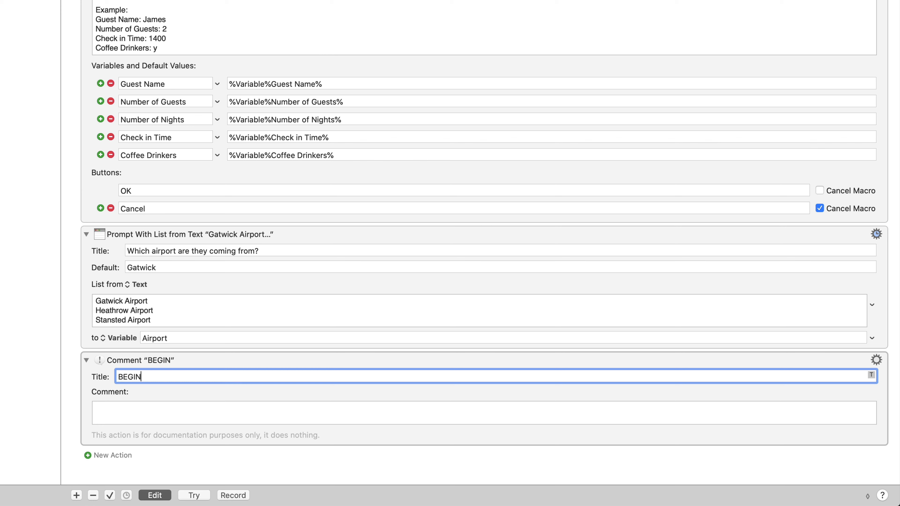
{"action": "type", "text": " ---------- Calculations"}
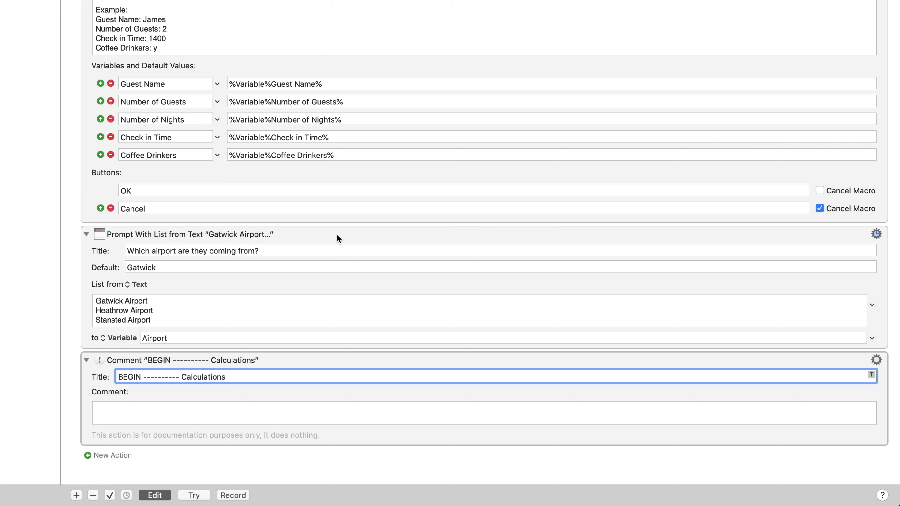
- Collapse the "BEGIN ---------- Calculations" comment and set its color to Green
{"action": "double_click", "coordinate": [223, 362]}
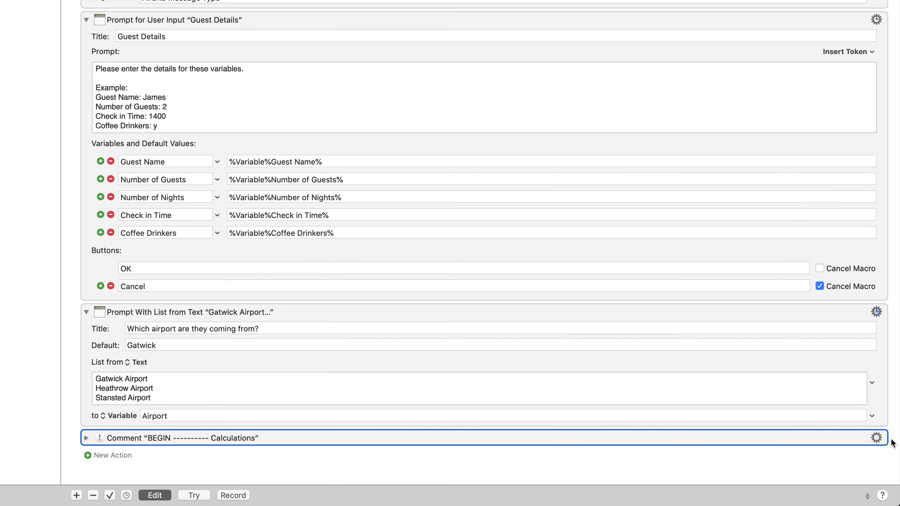
{"action": "left_click", "coordinate": [875, 440]}
{"action": "mouse_move", "coordinate": [845, 483]}
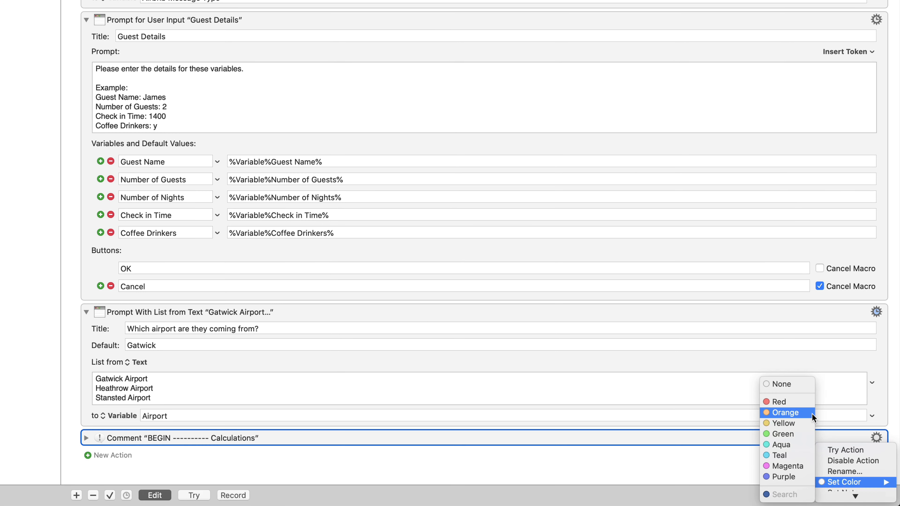
{"action": "left_click", "coordinate": [808, 435]}
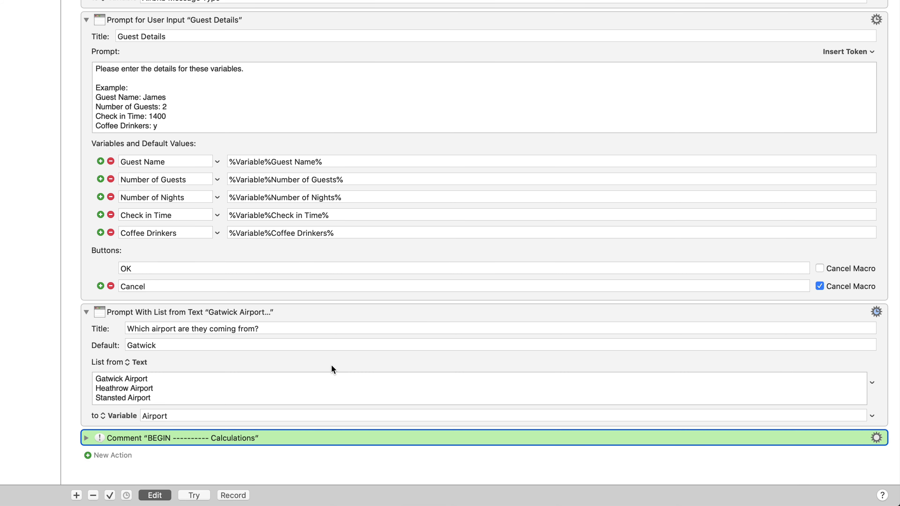
- Add an If Then Else action below the green Calculations comment
{"action": "key", "text": "ctrl+super+space"}
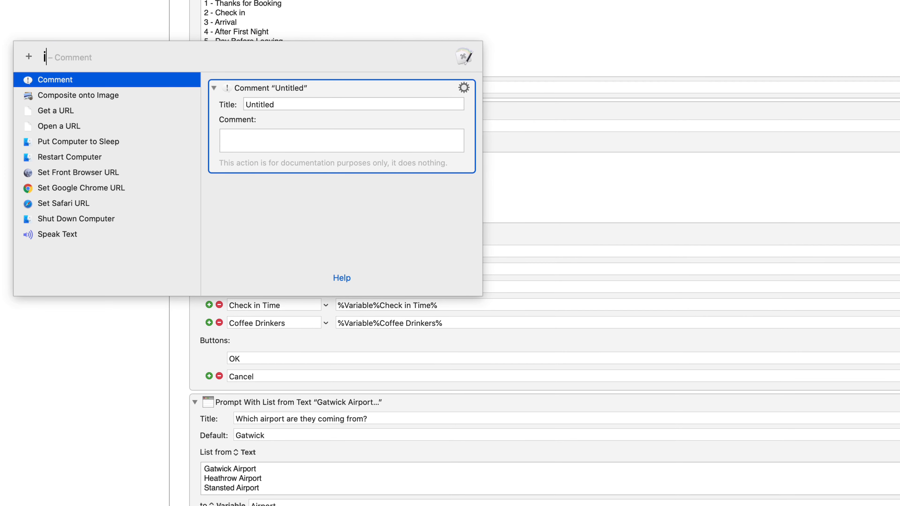
{"action": "type", "text": "if"}
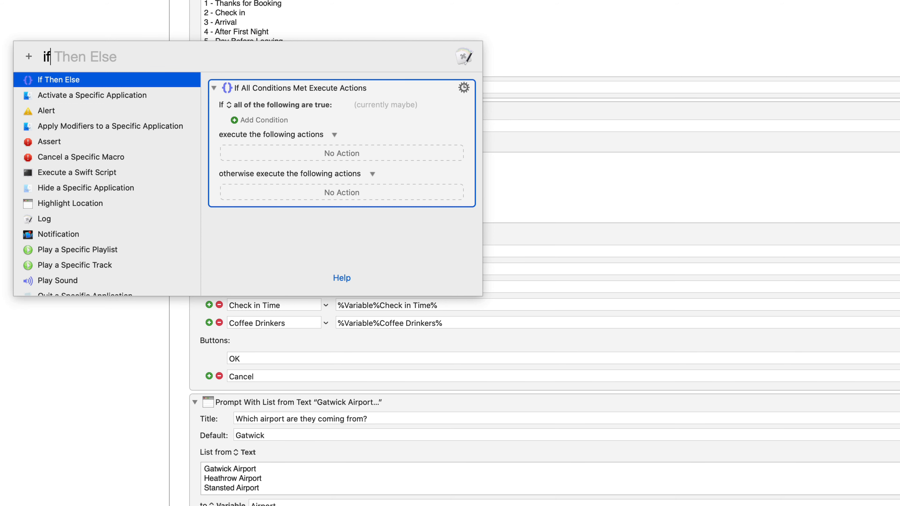
{"action": "key", "text": "Return"}
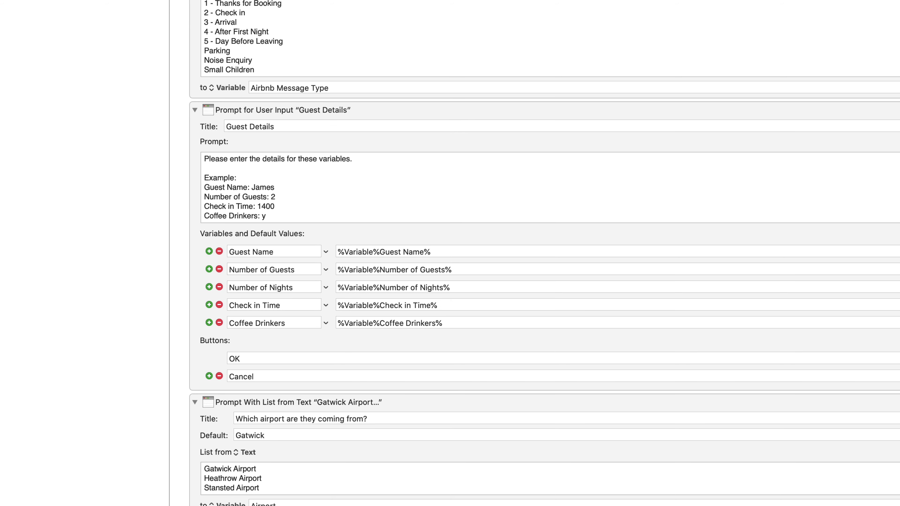
{"action": "scroll", "coordinate": [441, 493], "scroll_direction": "down", "scroll_amount": 4}
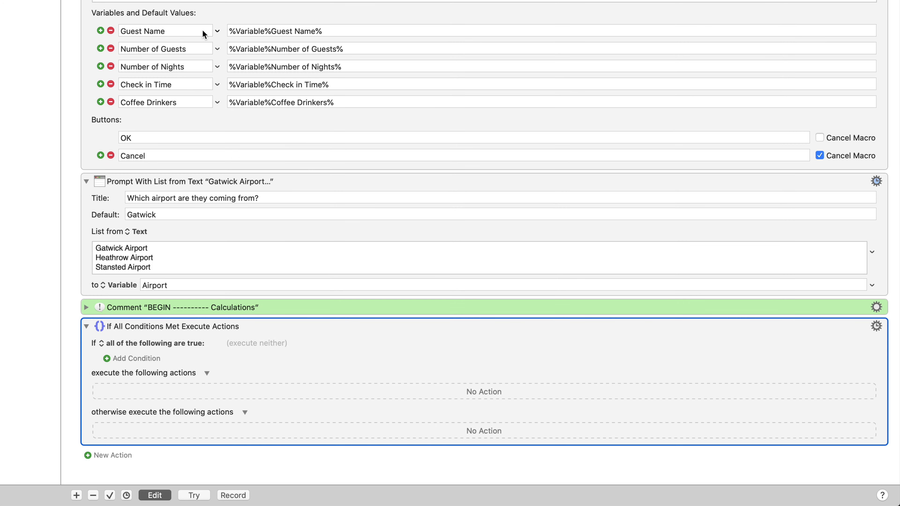
- Add a Variable Condition to the If action, testing the variable "Number of Guests"
{"action": "scroll", "coordinate": [262, 35], "scroll_direction": "up", "scroll_amount": 2}
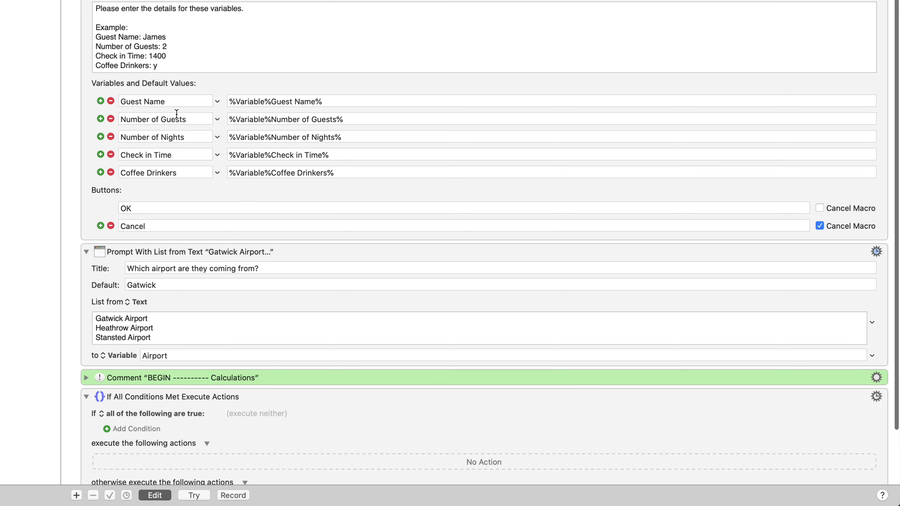
{"action": "scroll", "coordinate": [280, 371], "scroll_direction": "down", "scroll_amount": 1}
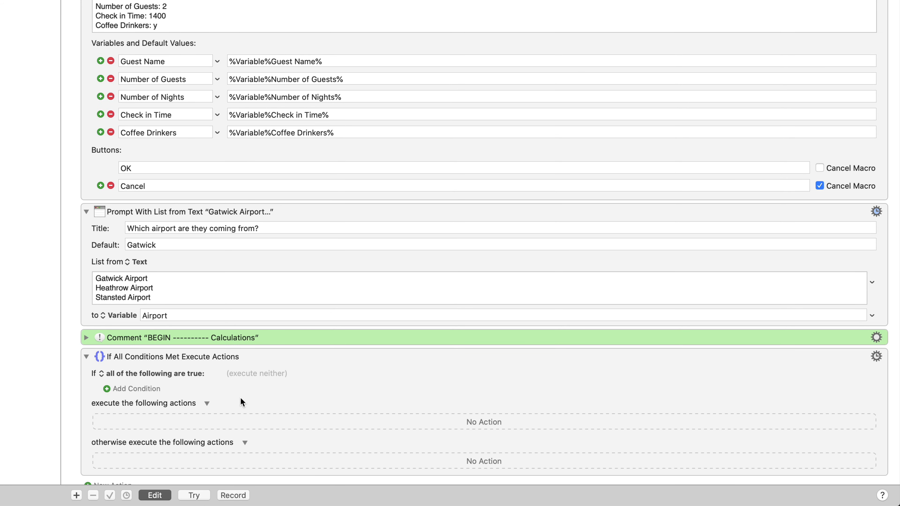
{"action": "scroll", "coordinate": [241, 398], "scroll_direction": "down", "scroll_amount": 1}
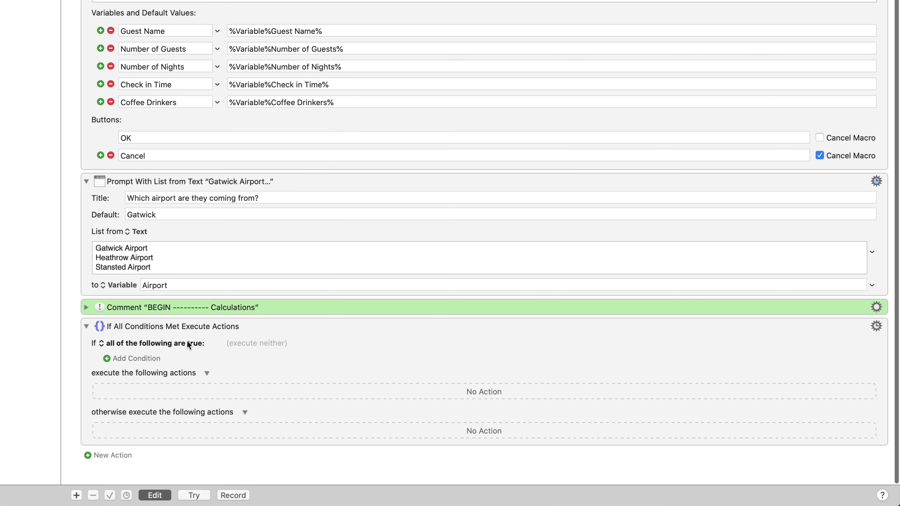
{"action": "left_click", "coordinate": [133, 358]}
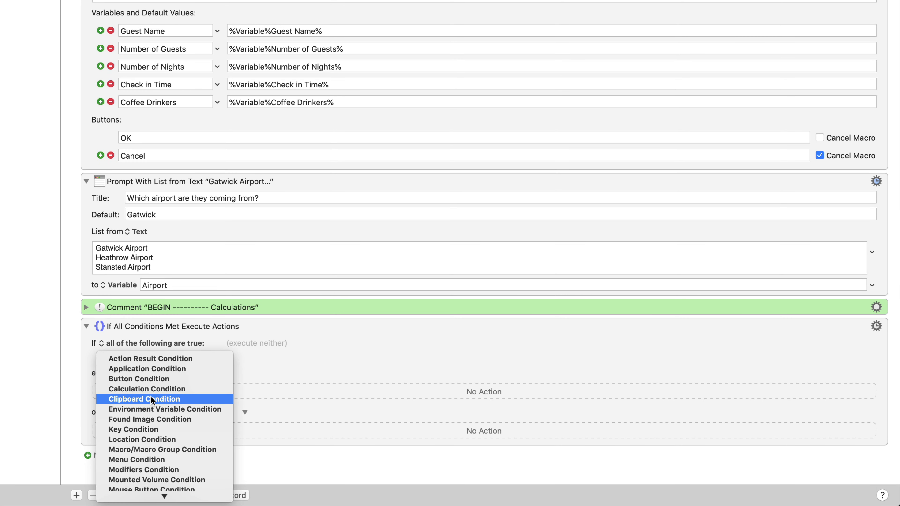
{"action": "scroll", "coordinate": [173, 405], "scroll_direction": "down", "scroll_amount": 5}
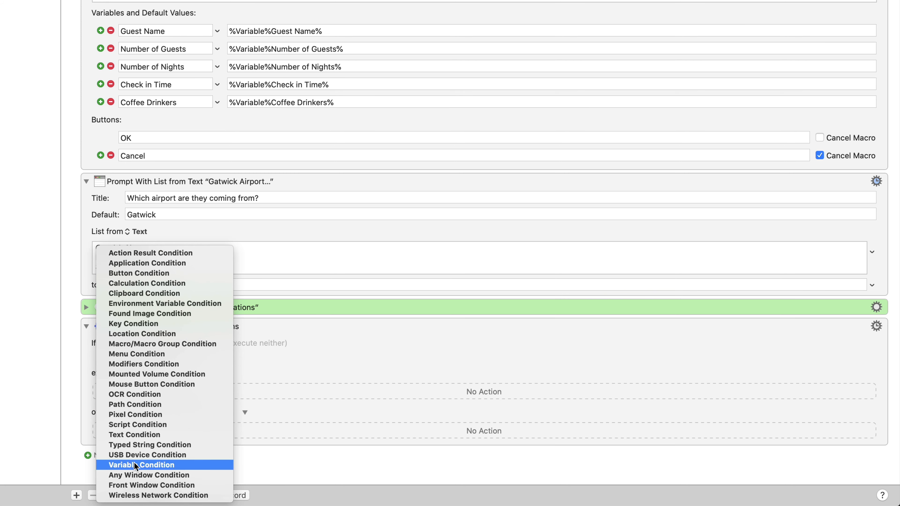
{"action": "left_click", "coordinate": [135, 463]}
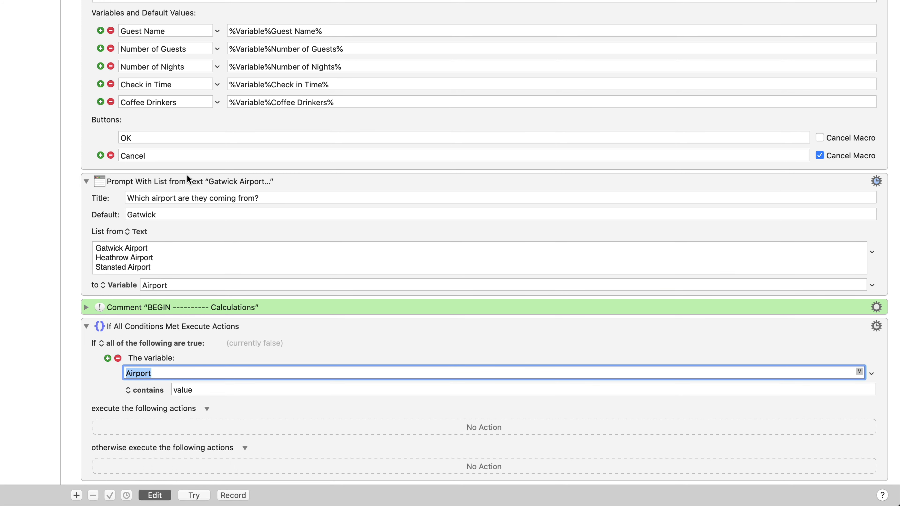
{"action": "type", "text": "Number of Guests"}
{"action": "key", "text": "Tab"}
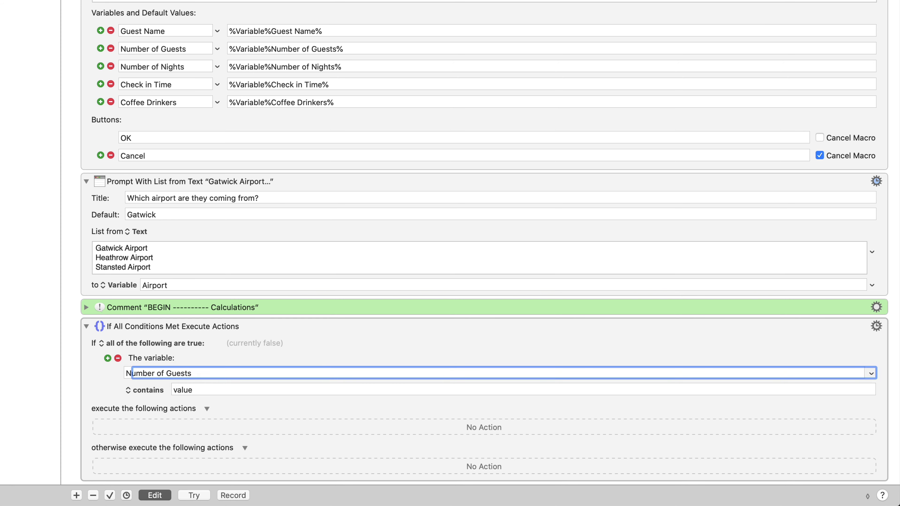
- Set the Number of Guests condition to "is >=" with the value 2
{"action": "left_click", "coordinate": [145, 390]}
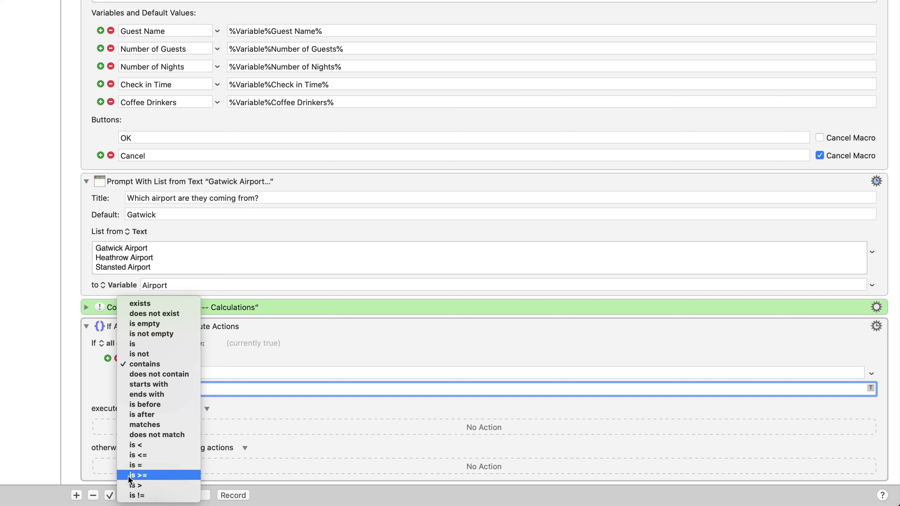
{"action": "left_click", "coordinate": [147, 475]}
{"action": "type", "text": "2"}
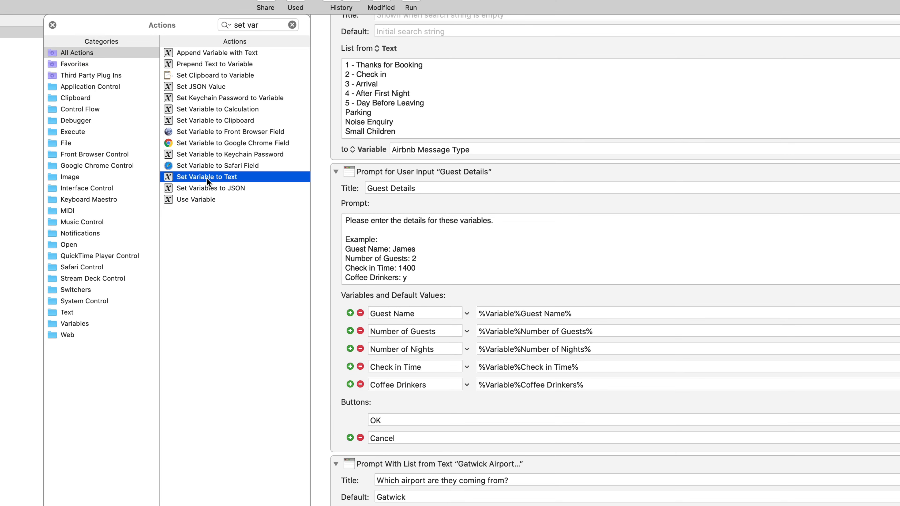
- Add a Set Variable to Text action to the execute branch, setting "Number of Guests Result" to "you two"
{"action": "double_click", "coordinate": [206, 178]}
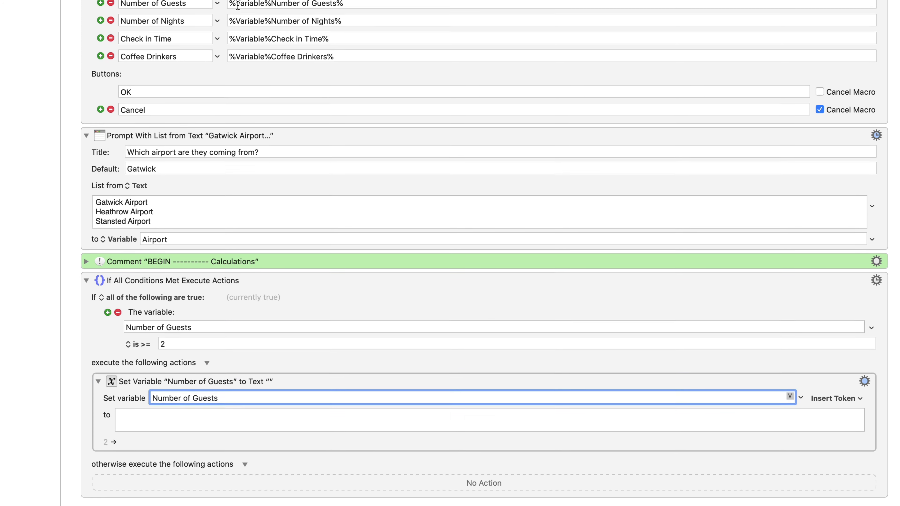
{"action": "left_click_drag", "start_coordinate": [235, 4], "coordinate": [386, 55]}
{"action": "key", "text": "super+c"}
{"action": "triple_click", "coordinate": [269, 398]}
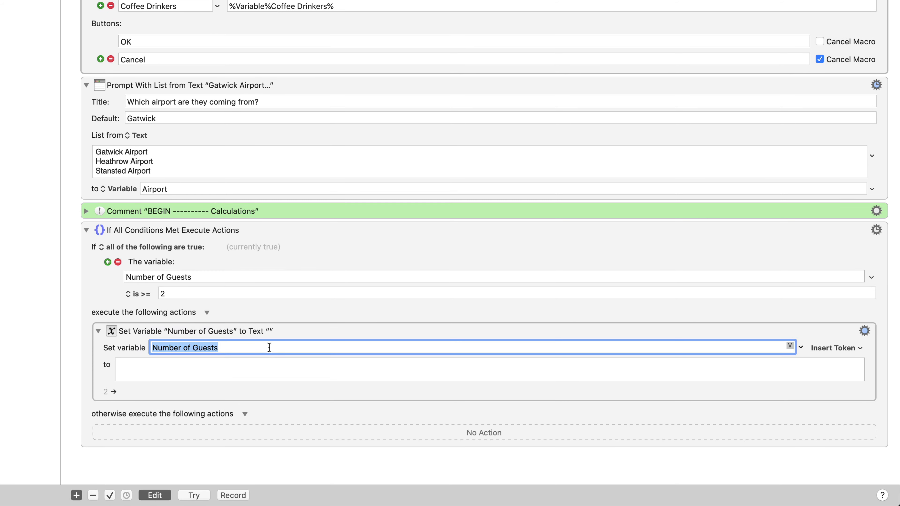
{"action": "left_click", "coordinate": [269, 348]}
{"action": "type", "text": "Result"}
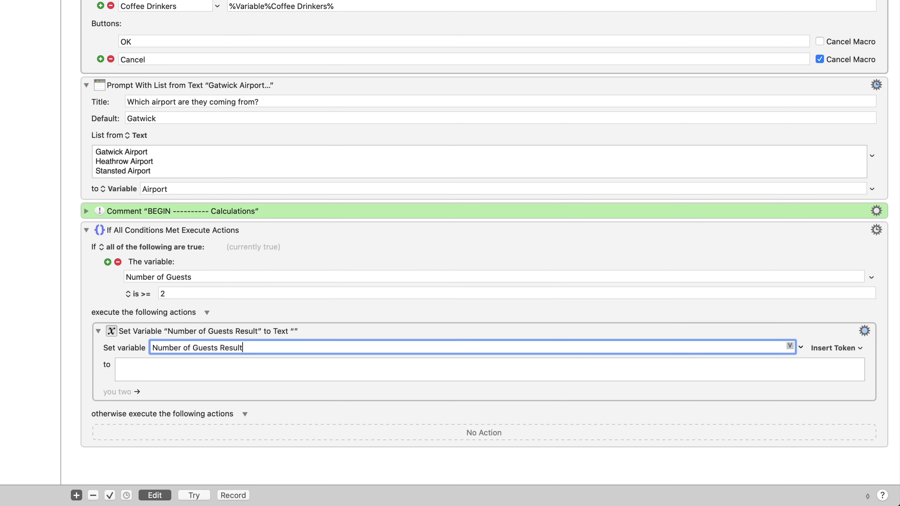
{"action": "left_click", "coordinate": [282, 369]}
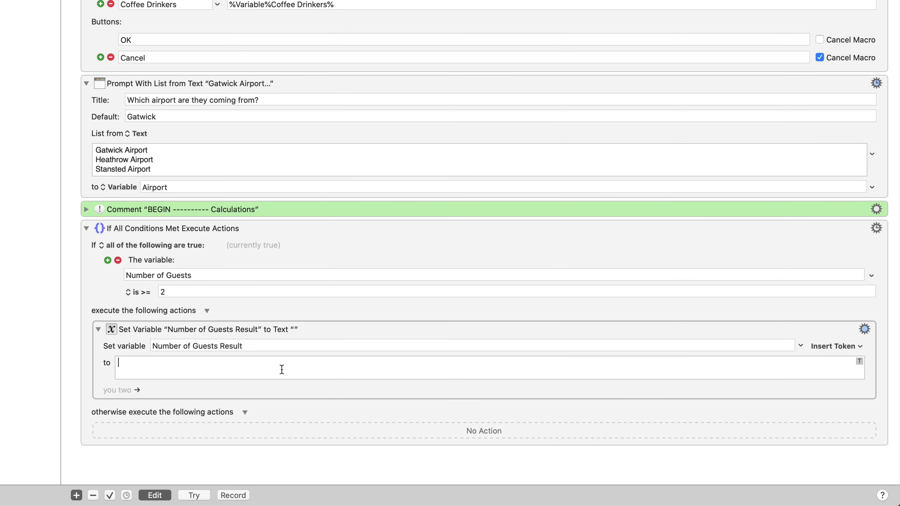
{"action": "type", "text": "you two"}
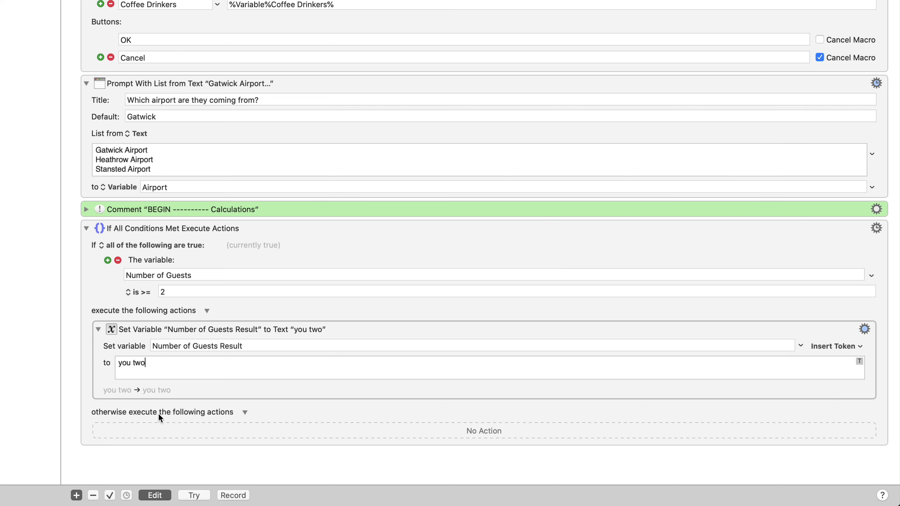
- In the otherwise branch, add a Set Variable to Text action that sets "Number of Guests Result" to "you"
{"action": "left_click", "coordinate": [142, 426]}
{"action": "scroll", "coordinate": [275, 376], "scroll_direction": "down", "scroll_amount": 3}
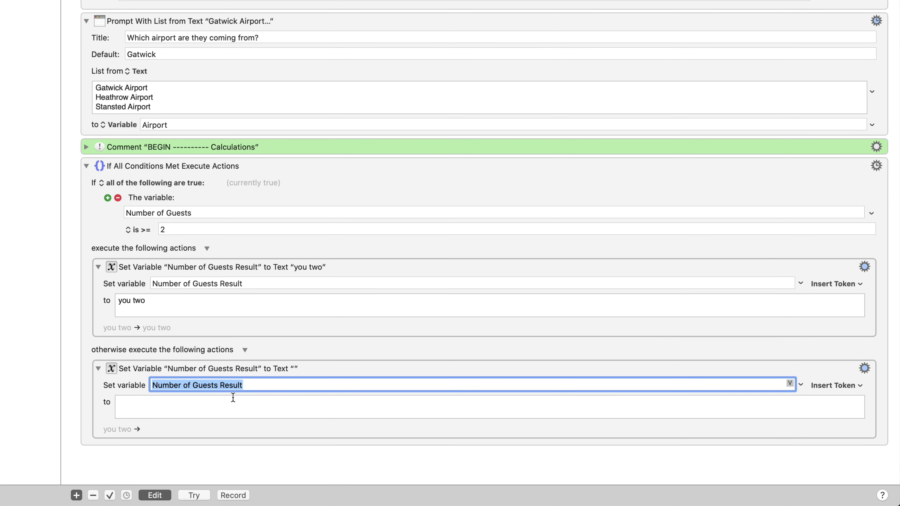
{"action": "left_click", "coordinate": [243, 397]}
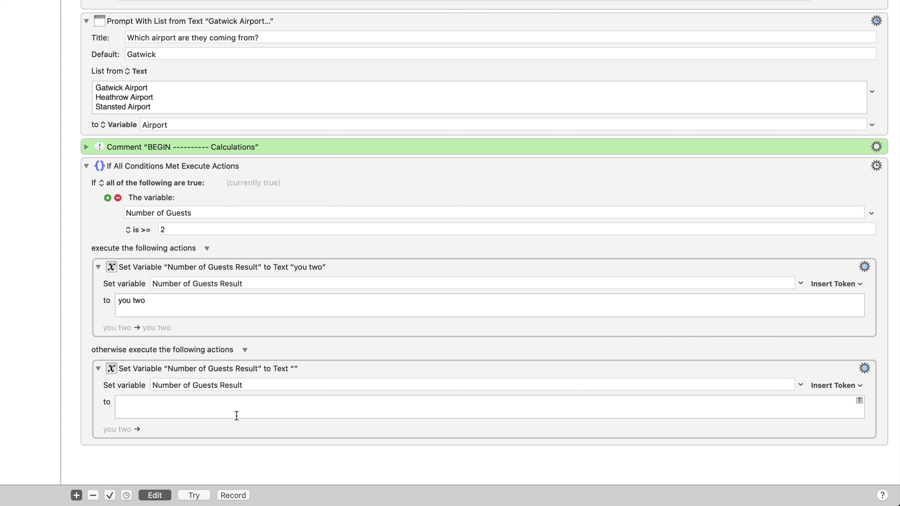
{"action": "type", "text": "you"}
{"action": "left_click", "coordinate": [214, 136]}
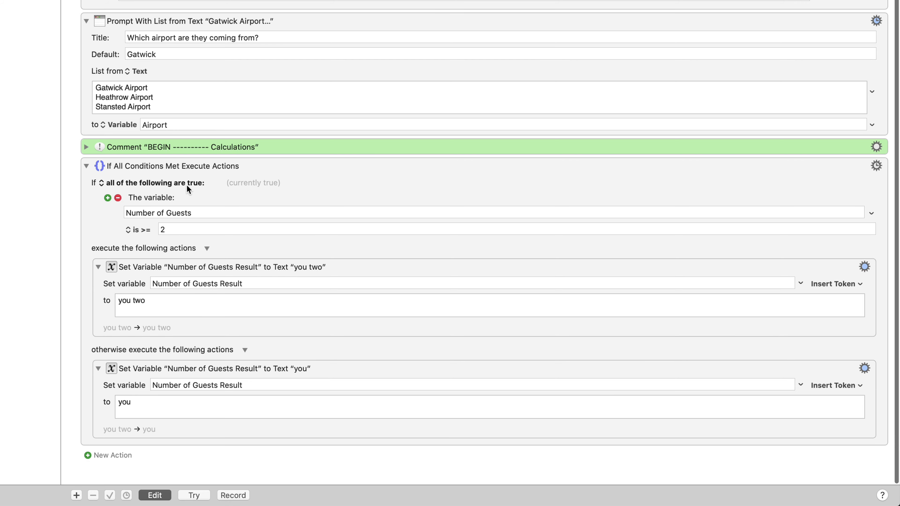
{"action": "scroll", "coordinate": [189, 189], "scroll_direction": "up", "scroll_amount": 10}
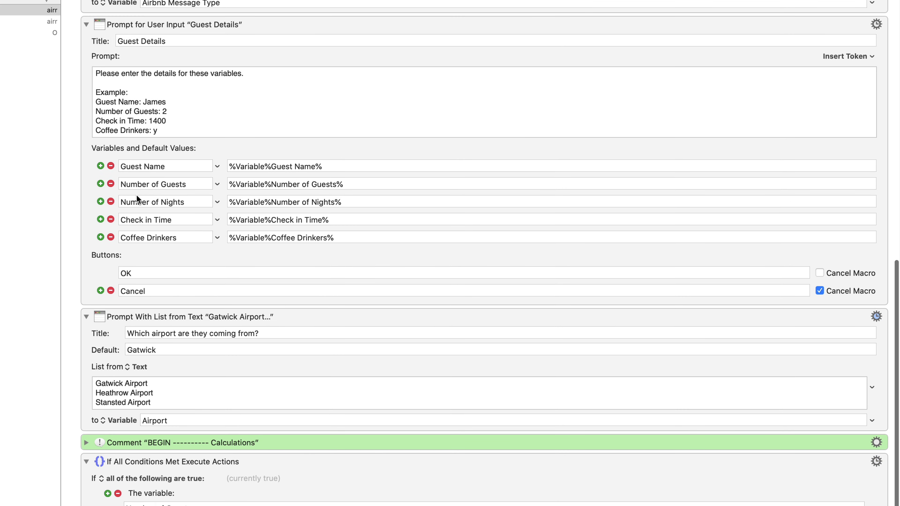
{"action": "left_click", "coordinate": [194, 499]}
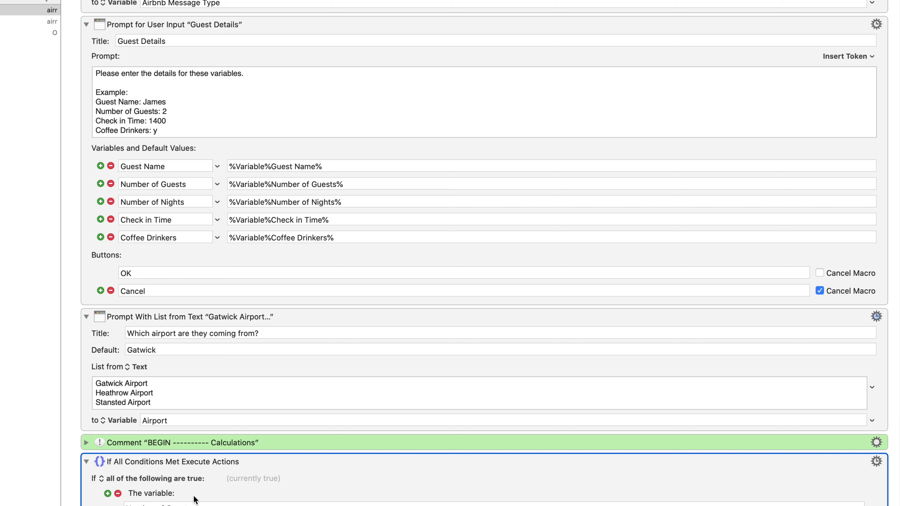
{"action": "key", "text": "ctrl+super+t"}
{"action": "type", "text": "if"}
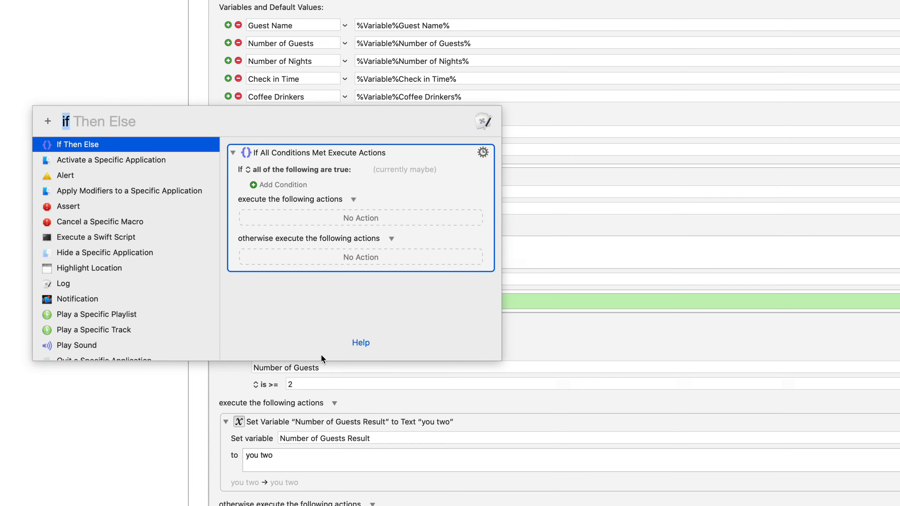
{"action": "key", "text": "Return"}
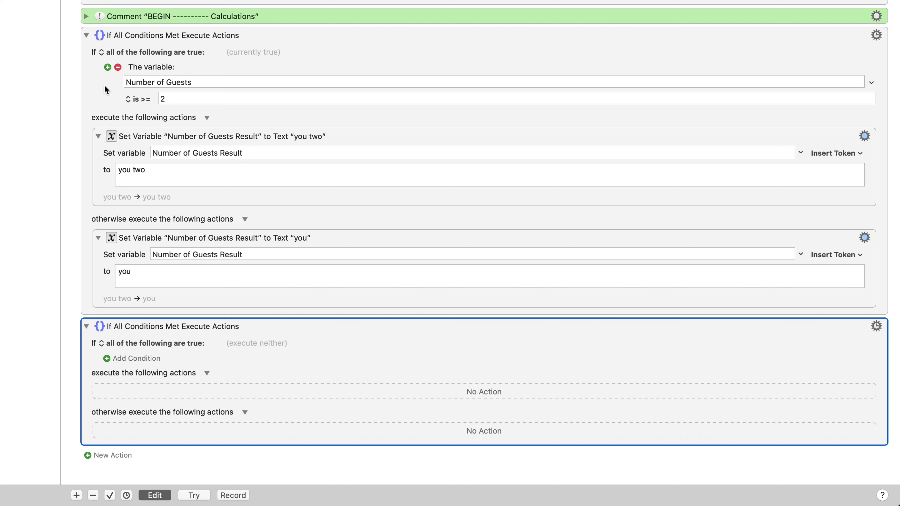
{"action": "left_click", "coordinate": [182, 36]}
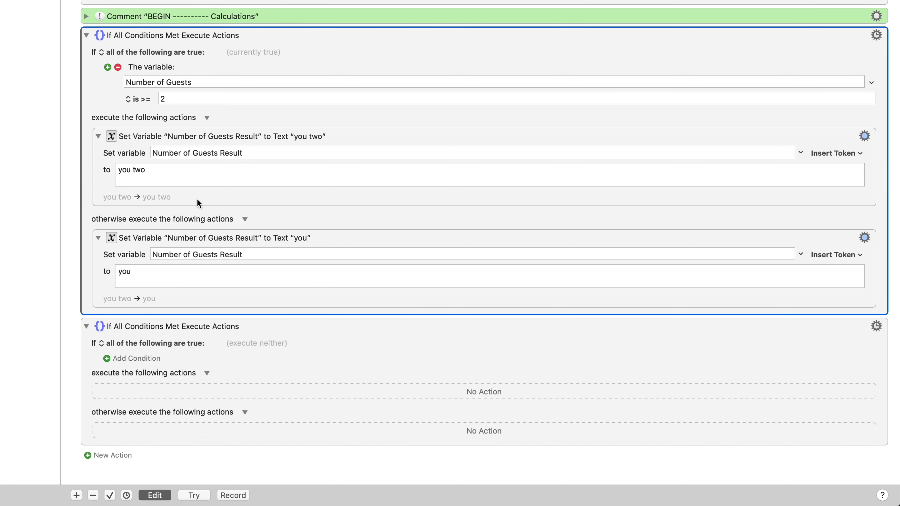
{"action": "left_click", "coordinate": [221, 325]}
{"action": "key", "text": "Delete"}
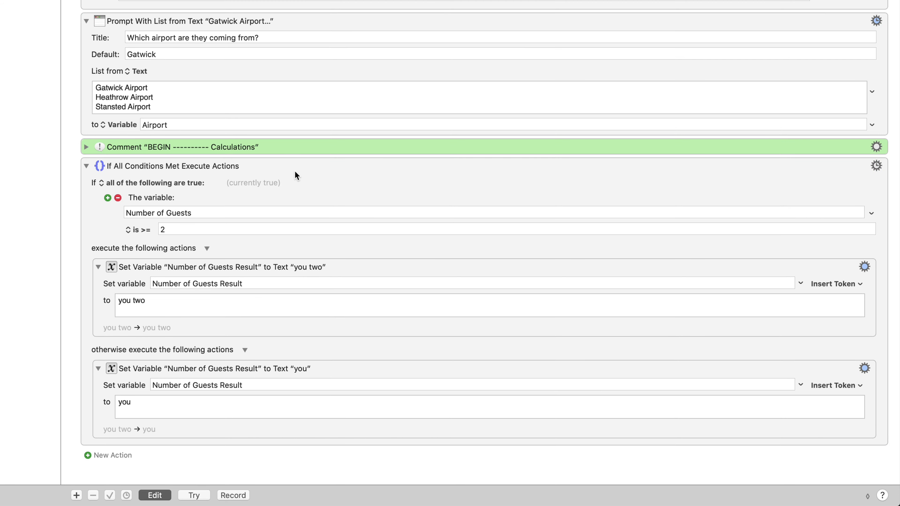
- Duplicate the Number of Guests If action and change the copy's condition variable to "Number of Nights"
{"action": "right_click", "coordinate": [213, 163]}
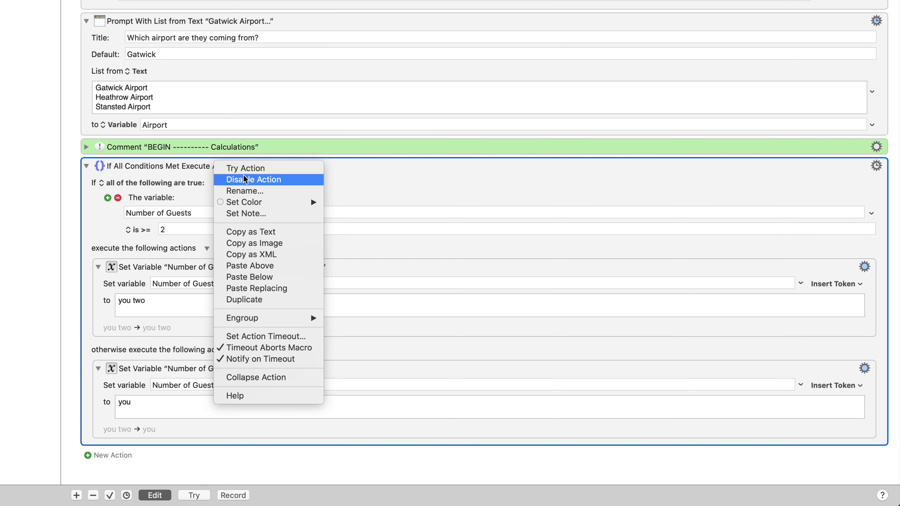
{"action": "left_click", "coordinate": [244, 300]}
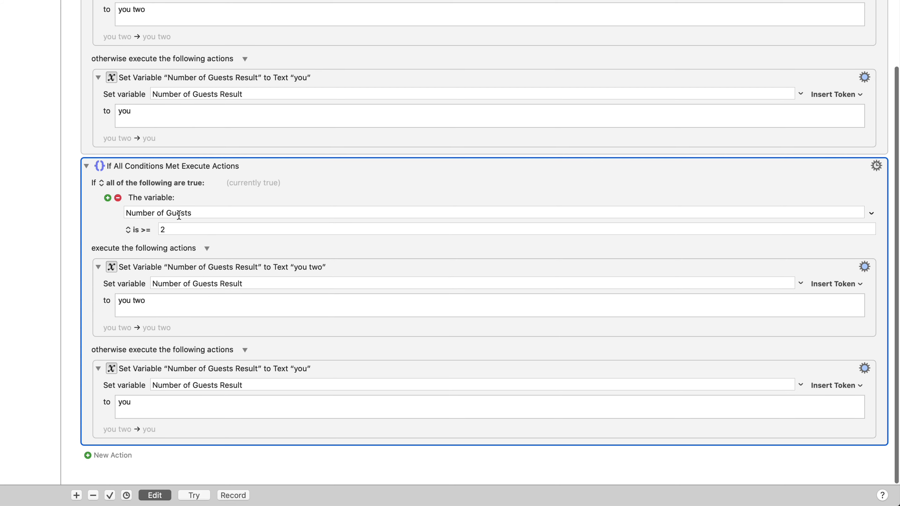
{"action": "double_click", "coordinate": [179, 213]}
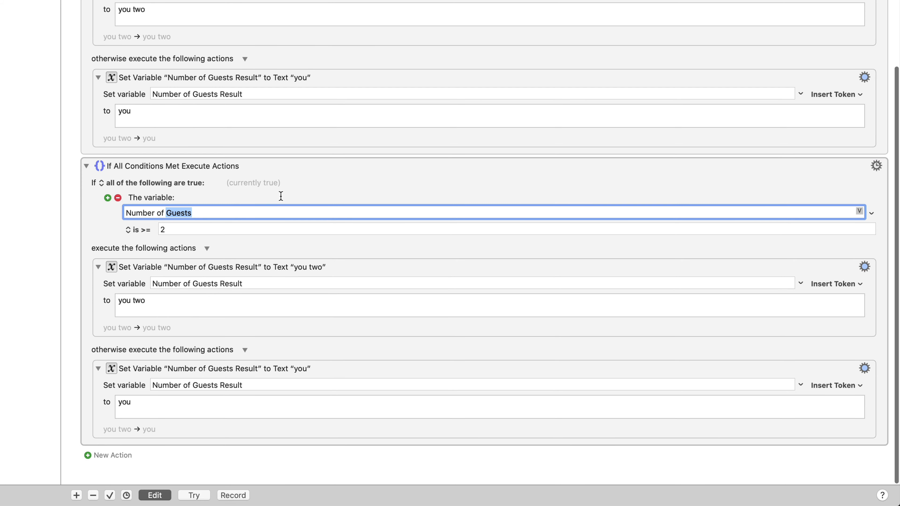
{"action": "scroll", "coordinate": [281, 39], "scroll_direction": "up", "scroll_amount": 5}
{"action": "type", "text": "Nig"}
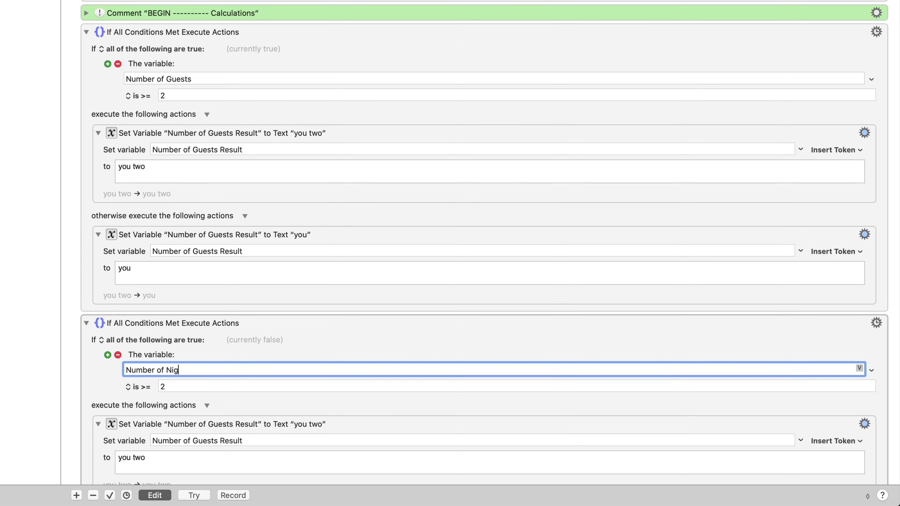
{"action": "type", "text": "hts"}
{"action": "scroll", "coordinate": [137, 307], "scroll_direction": "down", "scroll_amount": 3}
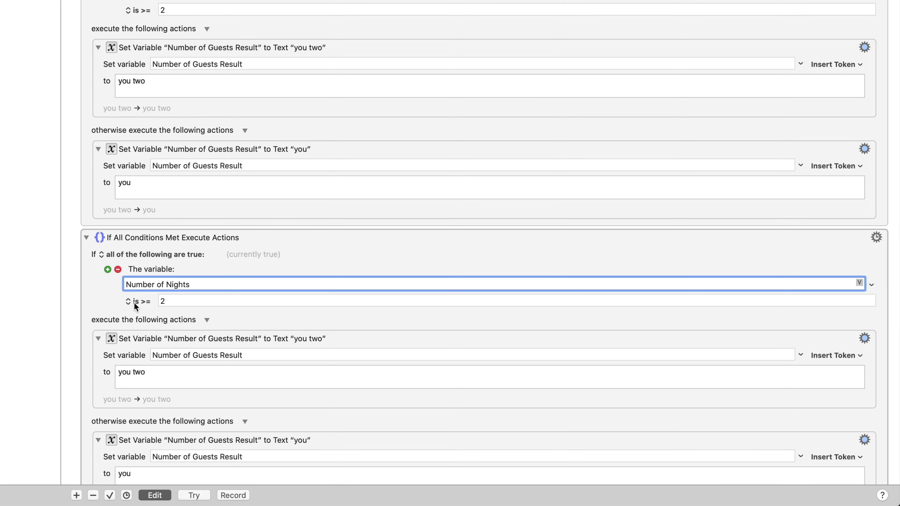
- Set the Number of Nights condition to "is >" with the value 3
{"action": "left_click", "coordinate": [142, 302]}
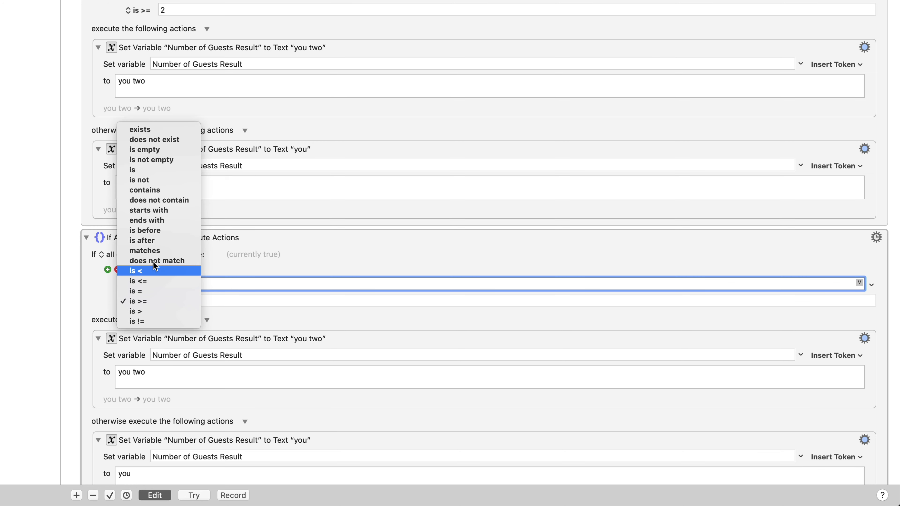
{"action": "left_click", "coordinate": [273, 239]}
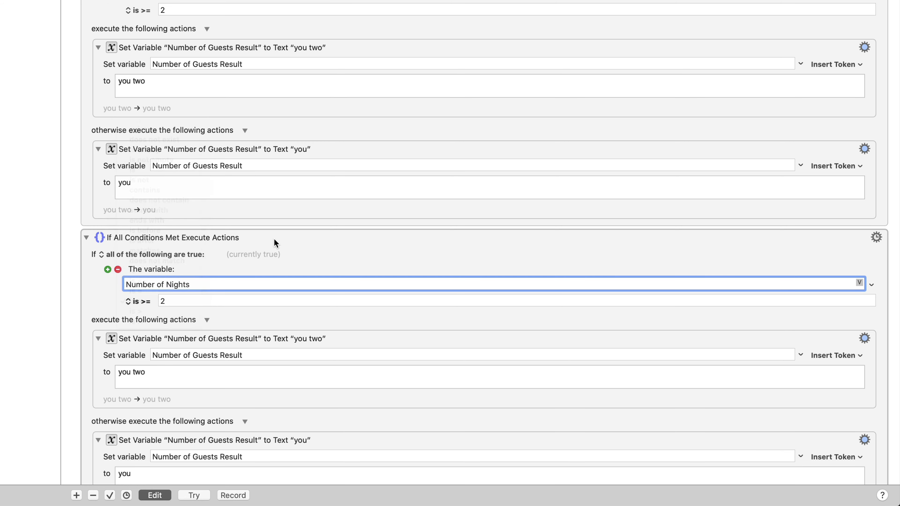
{"action": "scroll", "coordinate": [274, 240], "scroll_direction": "down", "scroll_amount": 3}
{"action": "left_click", "coordinate": [139, 229]}
{"action": "left_click", "coordinate": [151, 238]}
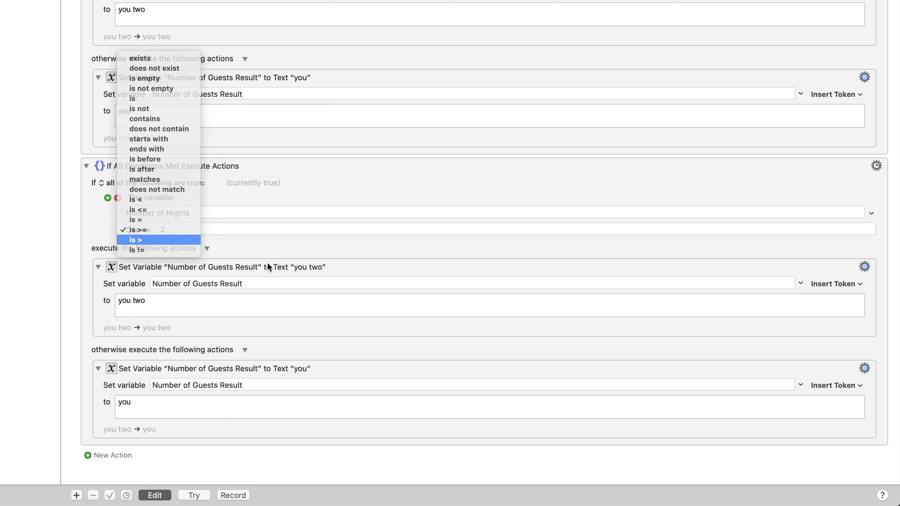
{"action": "left_click", "coordinate": [235, 230]}
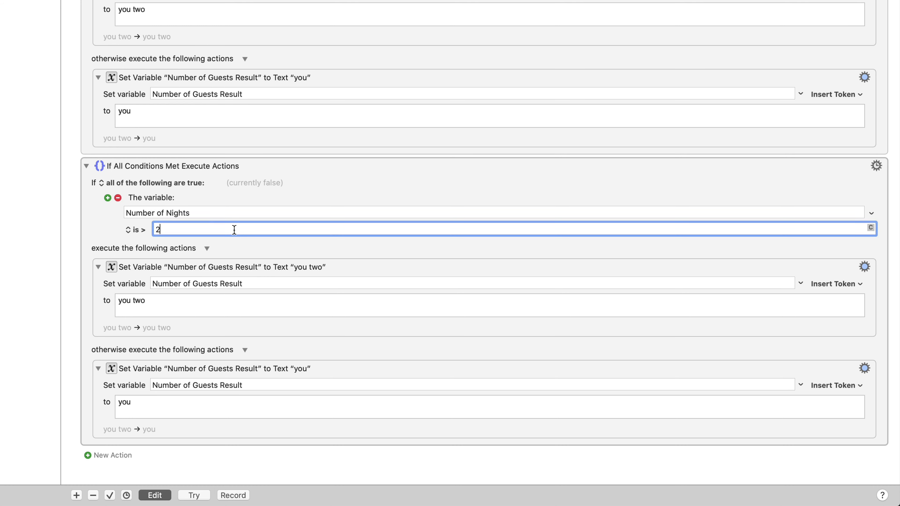
{"action": "key", "text": "BackSpace"}
{"action": "type", "text": "3"}
- Change the variable in both Set Variable actions of the Number of Nights condition to "Number of Nights Result"
{"action": "double_click", "coordinate": [204, 284]}
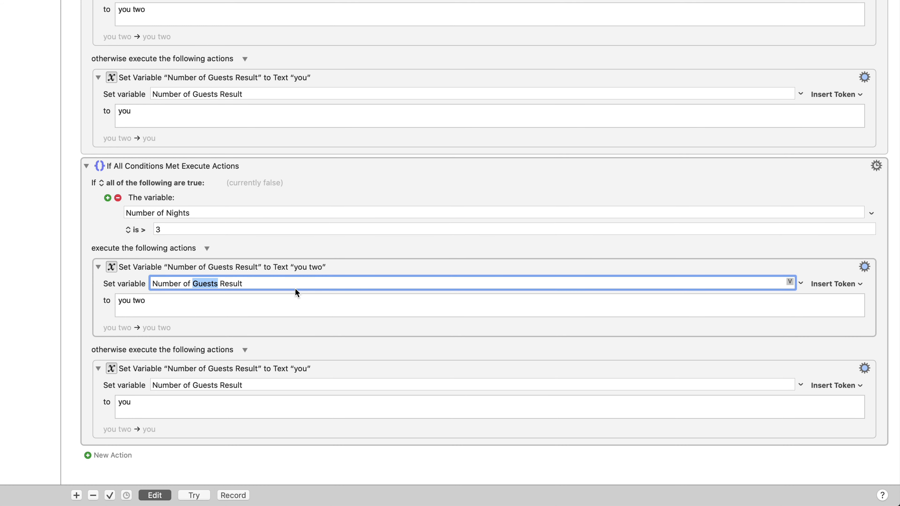
{"action": "type", "text": "Nights"}
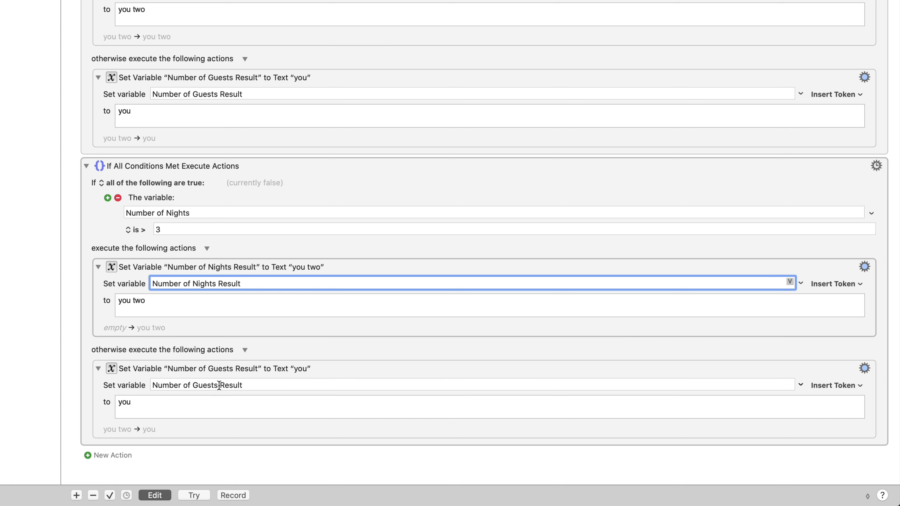
{"action": "left_click", "coordinate": [214, 385]}
{"action": "double_click", "coordinate": [215, 384]}
{"action": "type", "text": "Nights"}
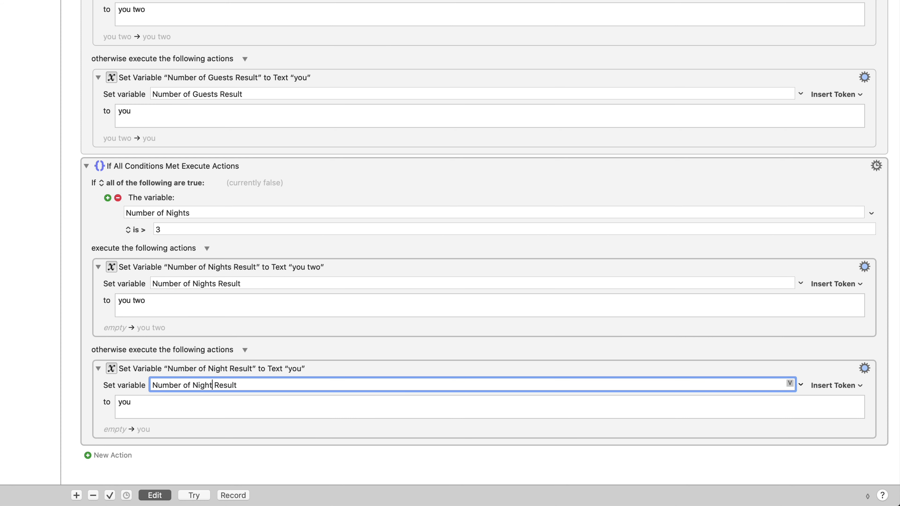
- Rename the variable in both branches of the nights condition to "Number of Nights Washing Result"
{"action": "left_click", "coordinate": [222, 284]}
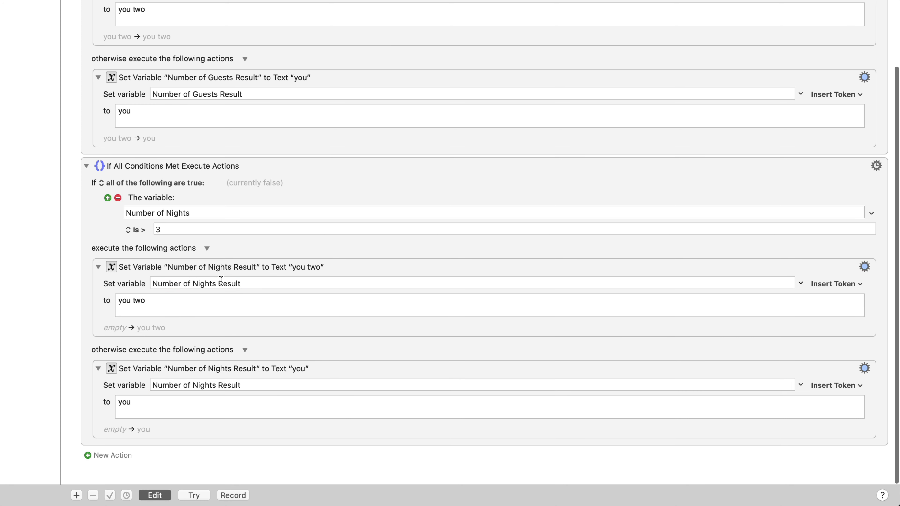
{"action": "left_click_drag", "start_coordinate": [169, 281], "coordinate": [210, 284]}
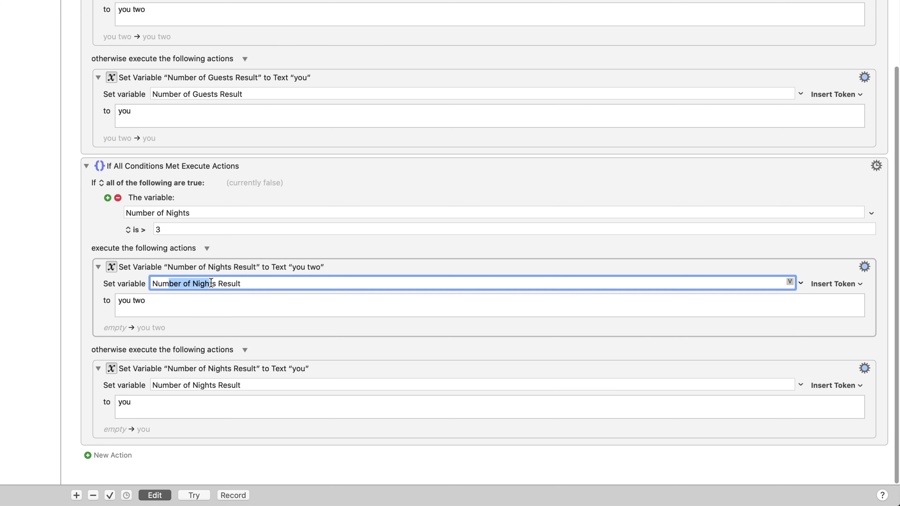
{"action": "left_click", "coordinate": [217, 285]}
{"action": "type", "text": "Washings"}
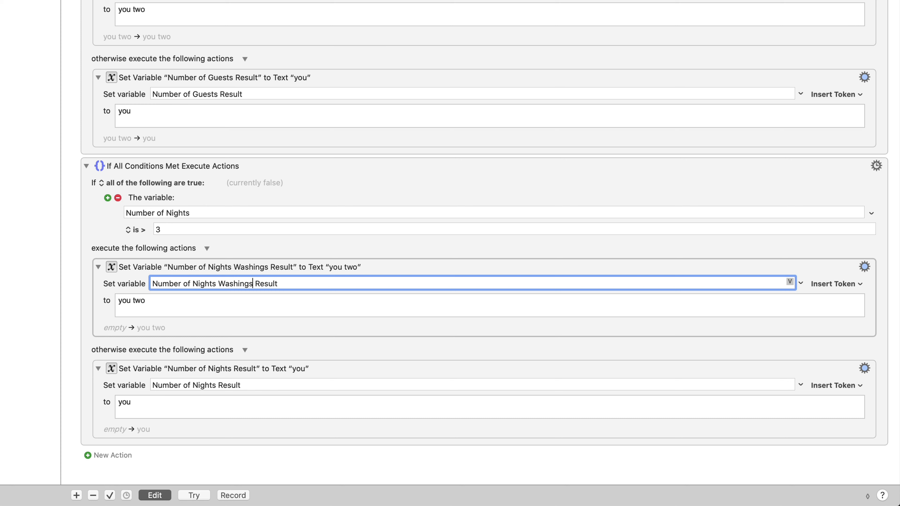
{"action": "key", "text": "BackSpace"}
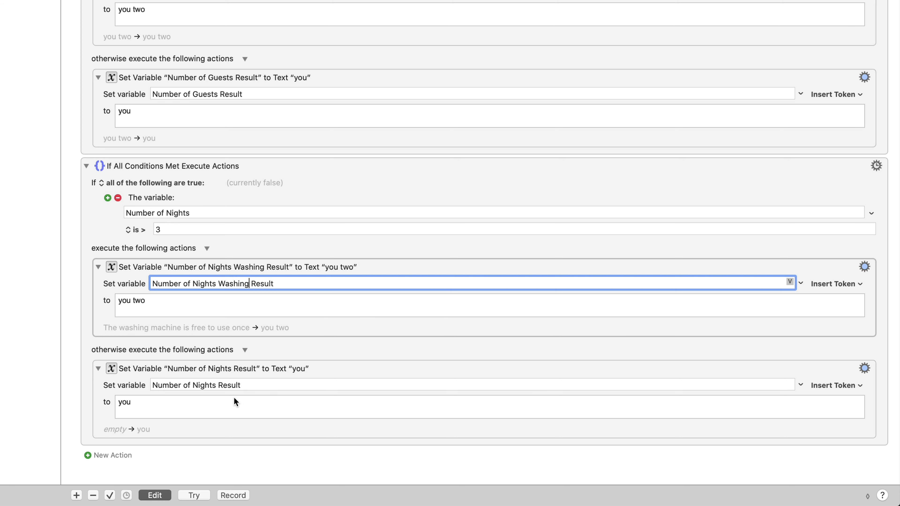
{"action": "left_click", "coordinate": [223, 385]}
{"action": "type", "text": "Washin"}
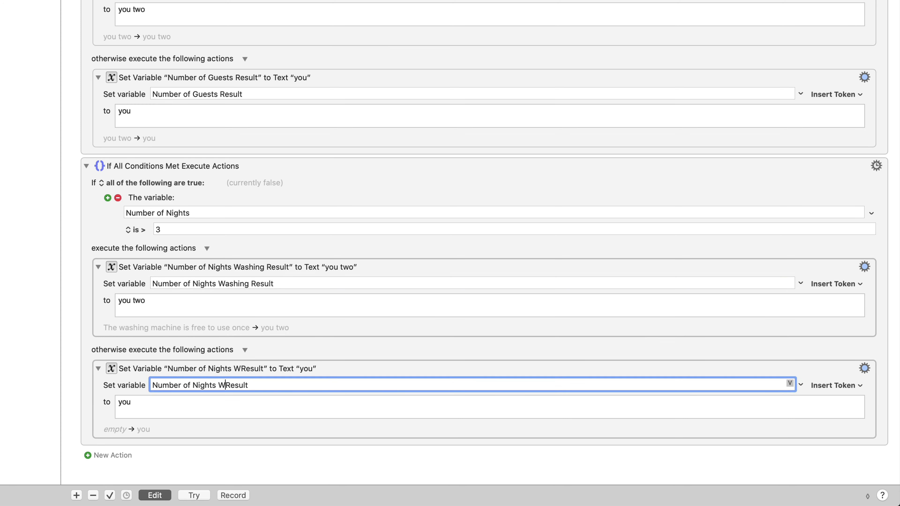
{"action": "type", "text": "g"}
- Replace the execute branch's text for "Number of Nights Washing Result" with "The washing machine is free to use twice"
{"action": "left_click", "coordinate": [159, 304]}
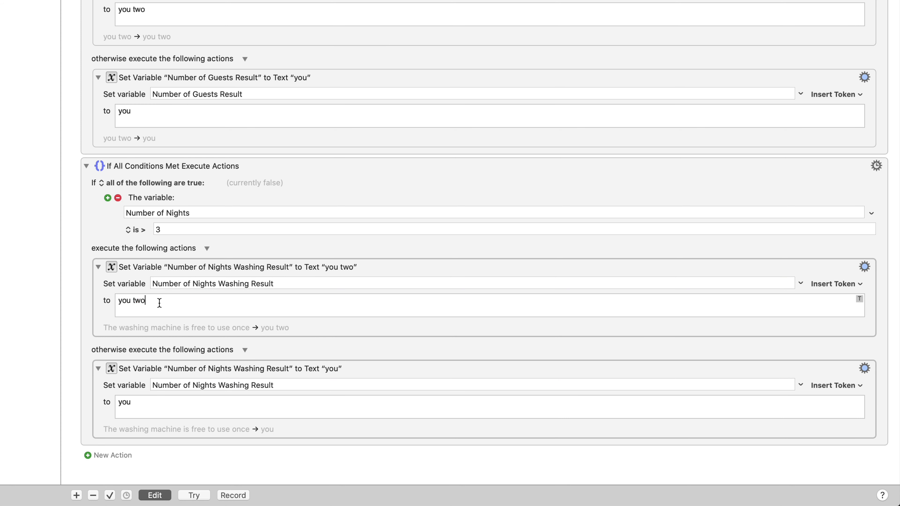
{"action": "key", "text": "super+a"}
{"action": "type", "text": "The washing machi"}
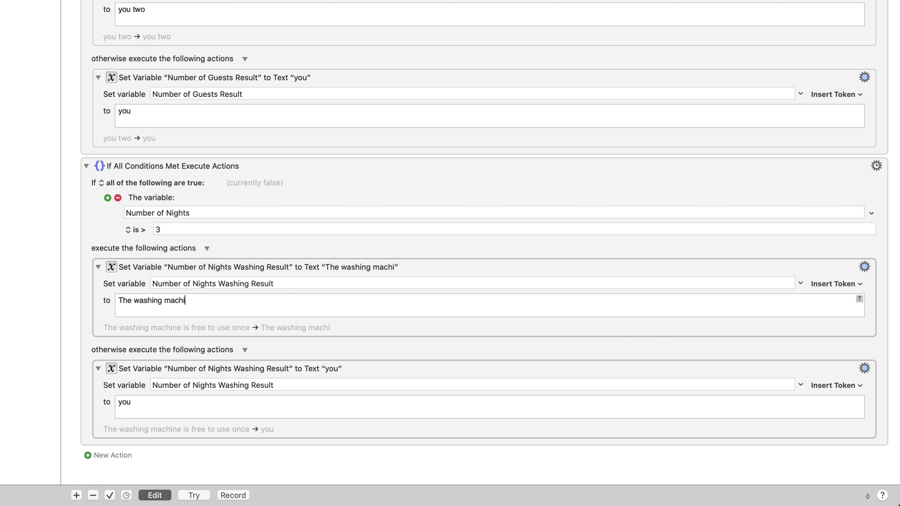
{"action": "type", "text": "ne is free to use "}
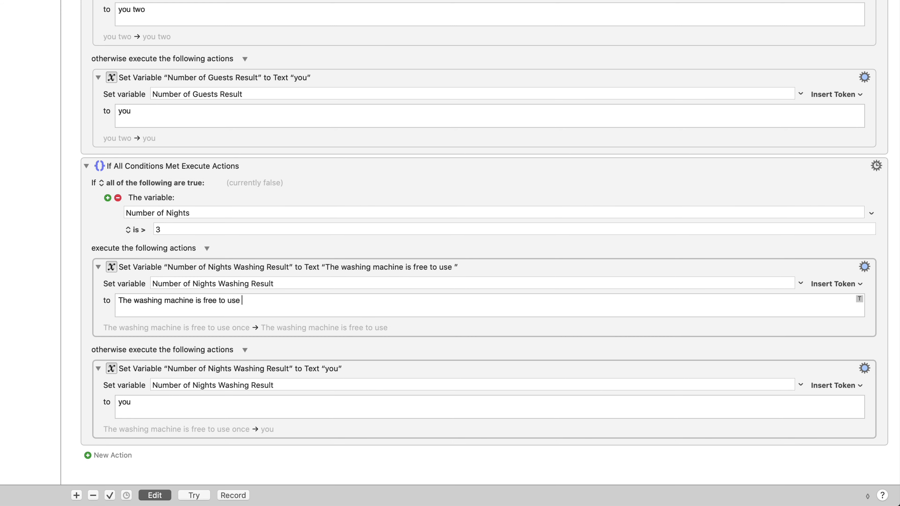
{"action": "type", "text": "twice"}
{"action": "key", "text": "Tab"}
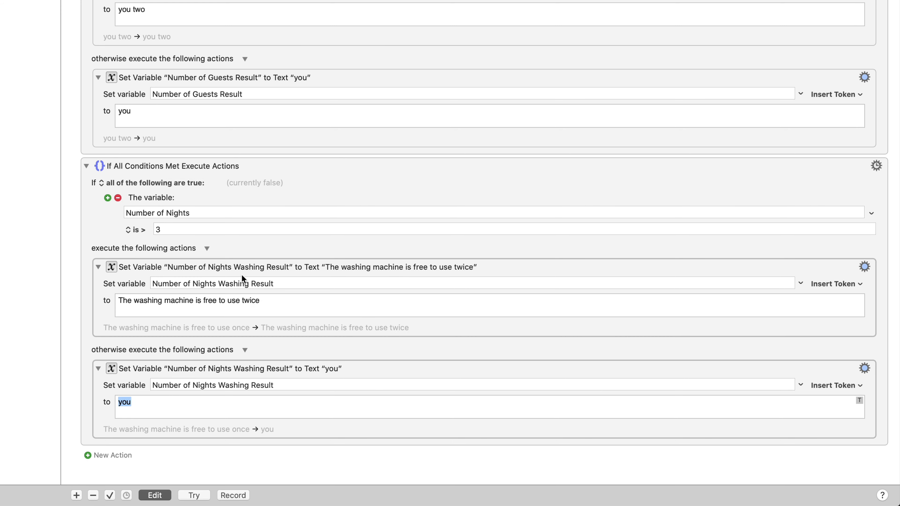
- Replace the otherwise branch's text for "Number of Nights Washing Result" with "The washing machine is free to use once"
{"action": "type", "text": "The washing mac"}
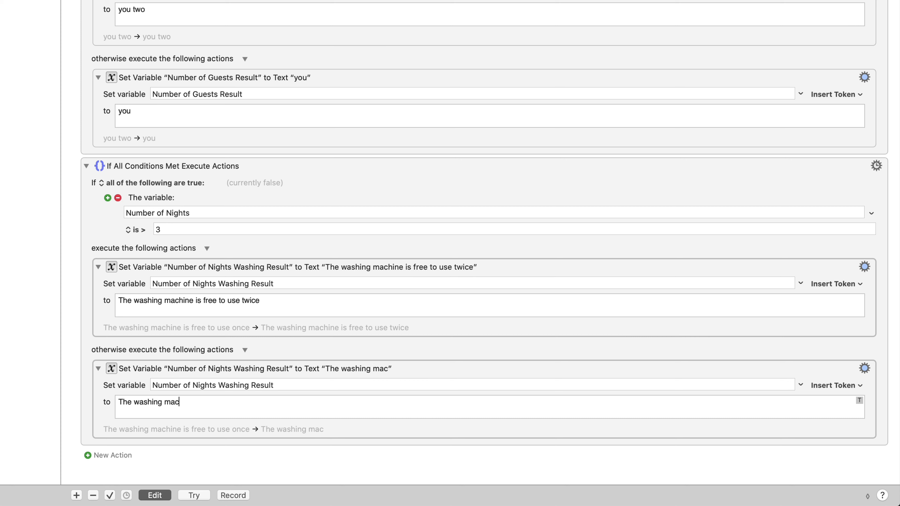
{"action": "type", "text": "hine is free to use"}
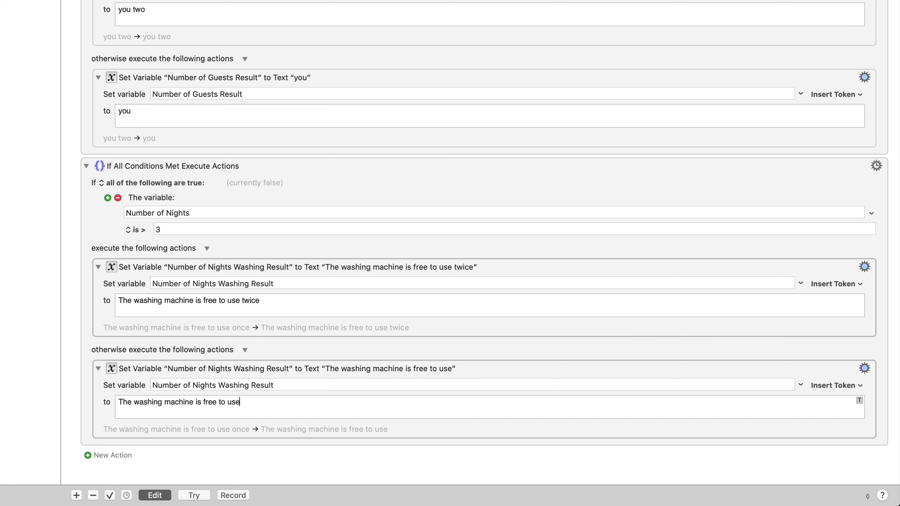
{"action": "type", "text": " once"}
- Duplicate the whole If All Conditions Met action that tests Number of Nights
{"action": "left_click", "coordinate": [100, 227]}
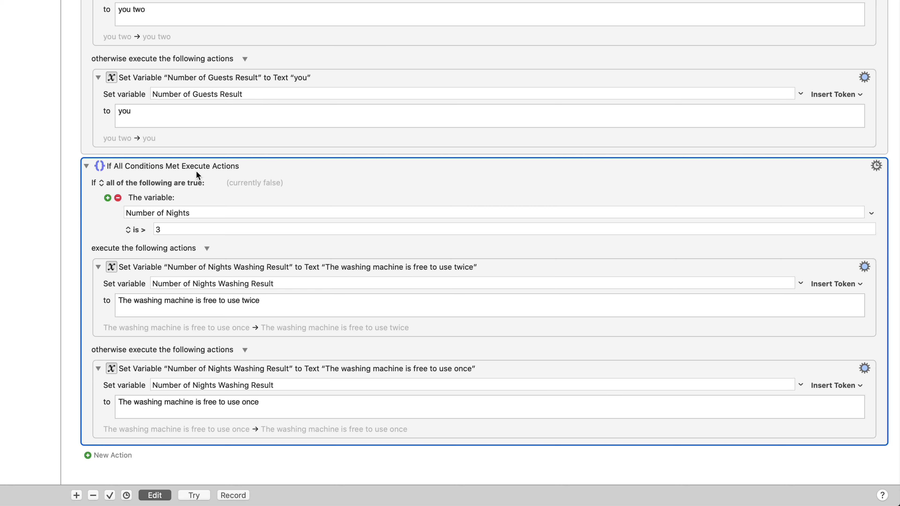
{"action": "right_click", "coordinate": [330, 170]}
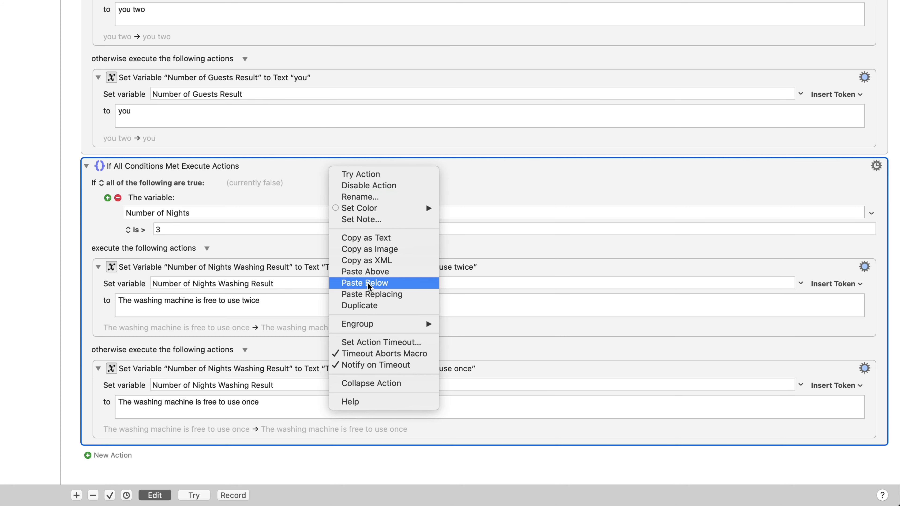
{"action": "left_click", "coordinate": [519, 188]}
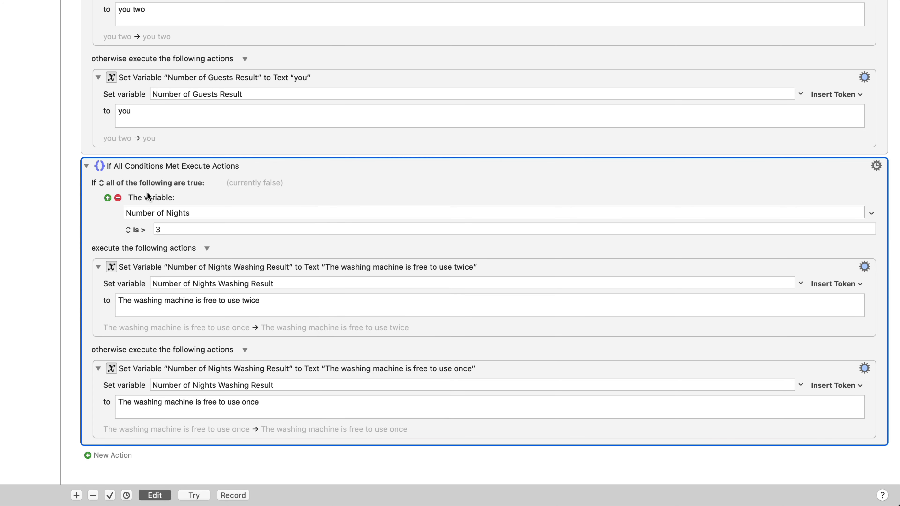
{"action": "key", "text": "super+d"}
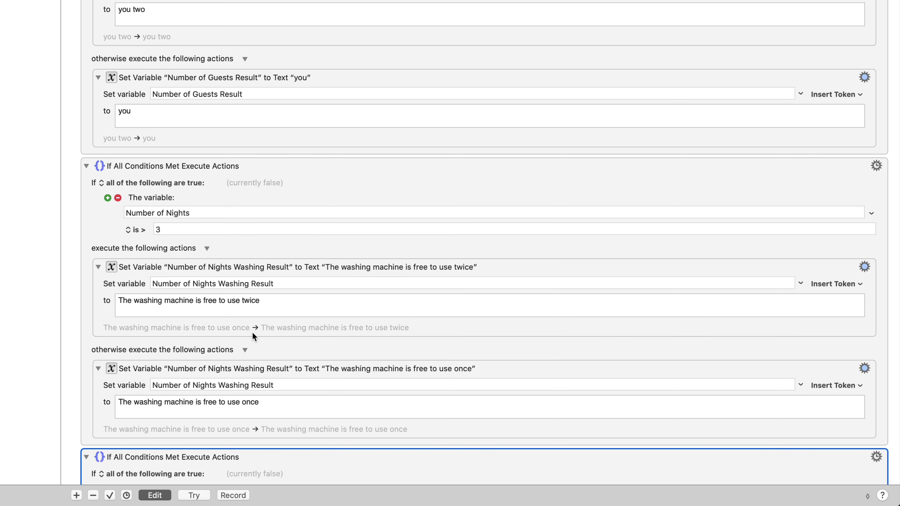
- Change the duplicated action's condition to test that the variable "Coffee Drinkers" "is" y
{"action": "scroll", "coordinate": [251, 332], "scroll_direction": "down", "scroll_amount": 8}
{"action": "triple_click", "coordinate": [194, 212]}
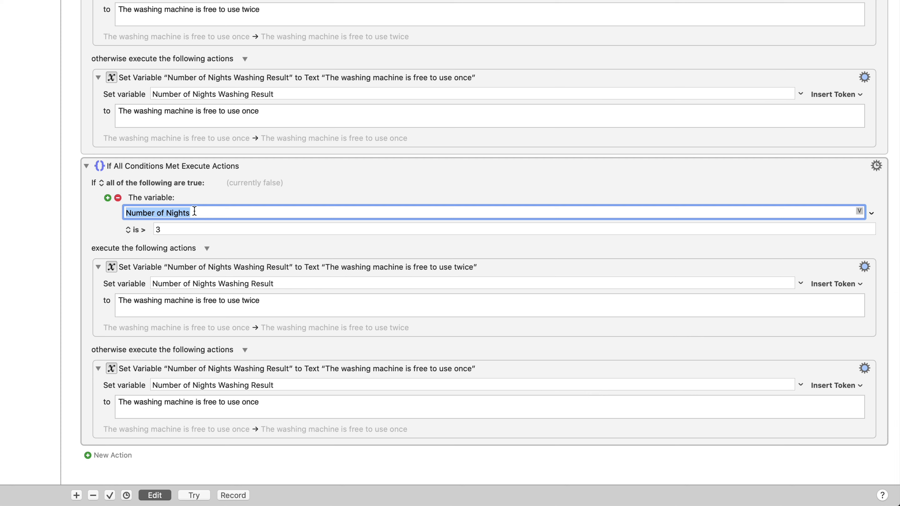
{"action": "type", "text": "Coffee Drin"}
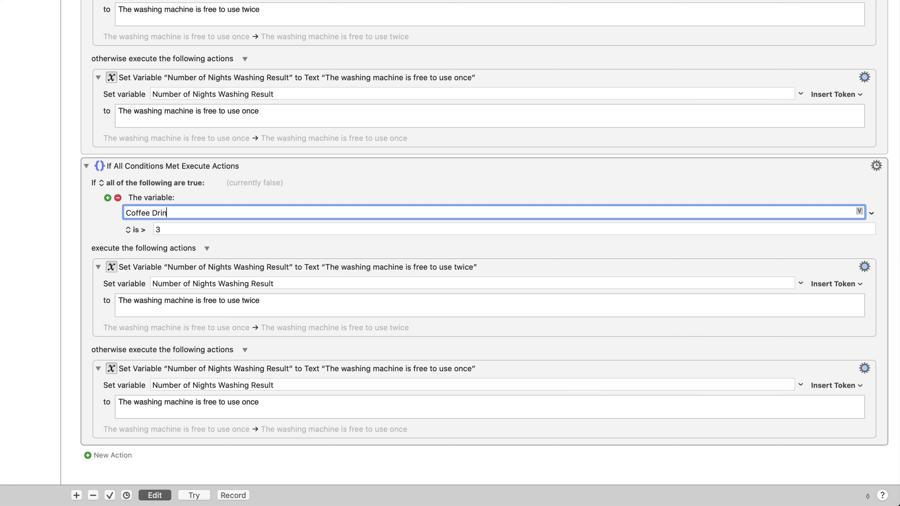
{"action": "type", "text": "ks"}
{"action": "left_click", "coordinate": [136, 230]}
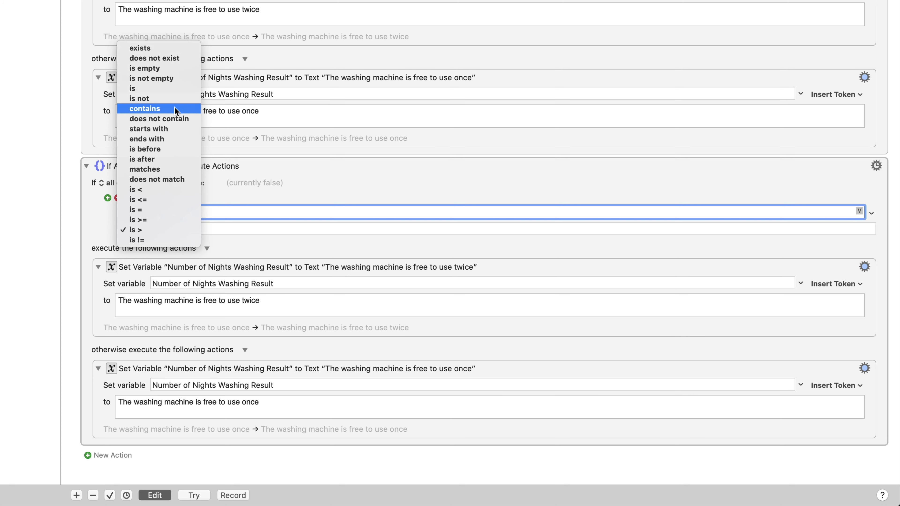
{"action": "left_click", "coordinate": [156, 89]}
{"action": "left_click", "coordinate": [191, 224]}
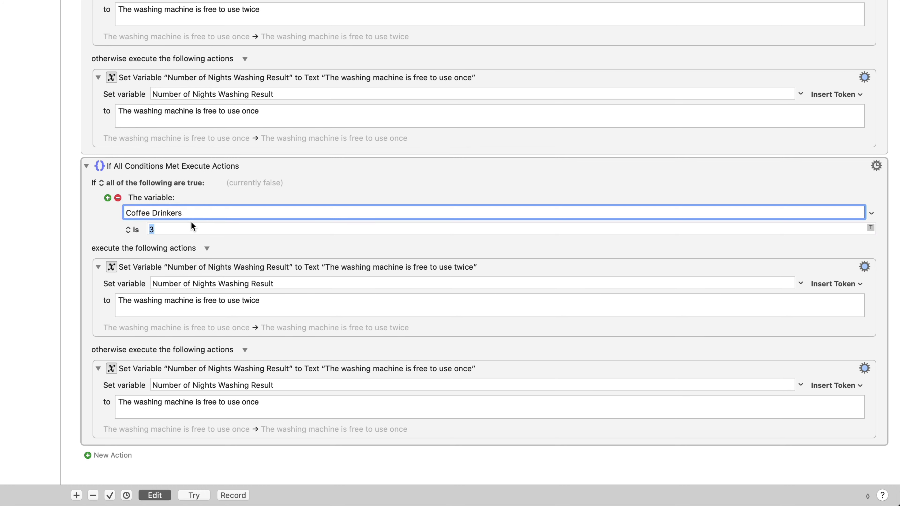
{"action": "type", "text": "y"}
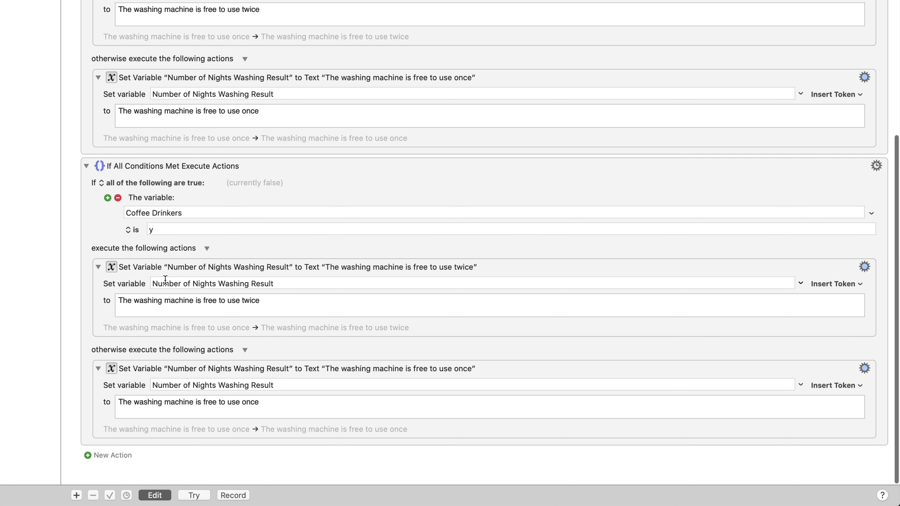
- Set both branches' variable to "Coffee Drinkers Result" and fill the execute branch's text with the "I've left you some freshly ground coffee in your room" message
{"action": "left_click_drag", "start_coordinate": [153, 283], "coordinate": [249, 284]}
{"action": "type", "text": "Coffee Drinkers"}
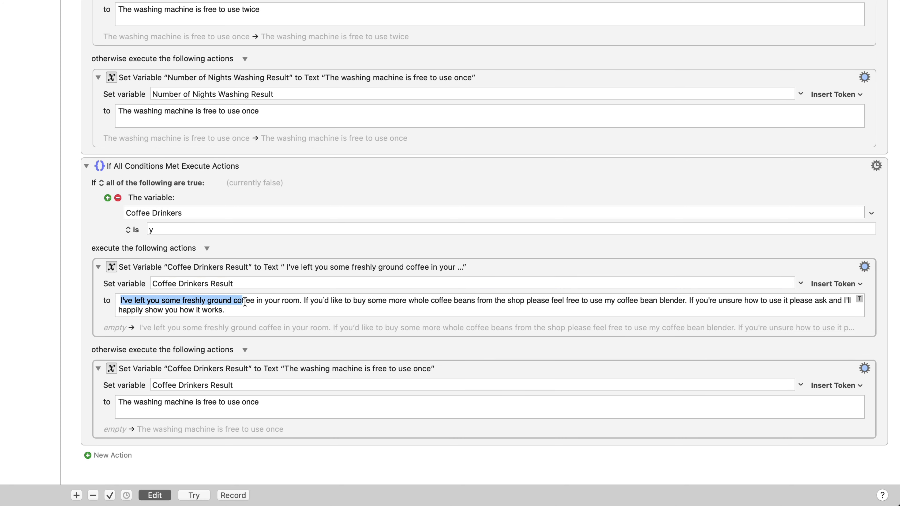
{"action": "left_click_drag", "start_coordinate": [228, 311], "coordinate": [117, 301]}
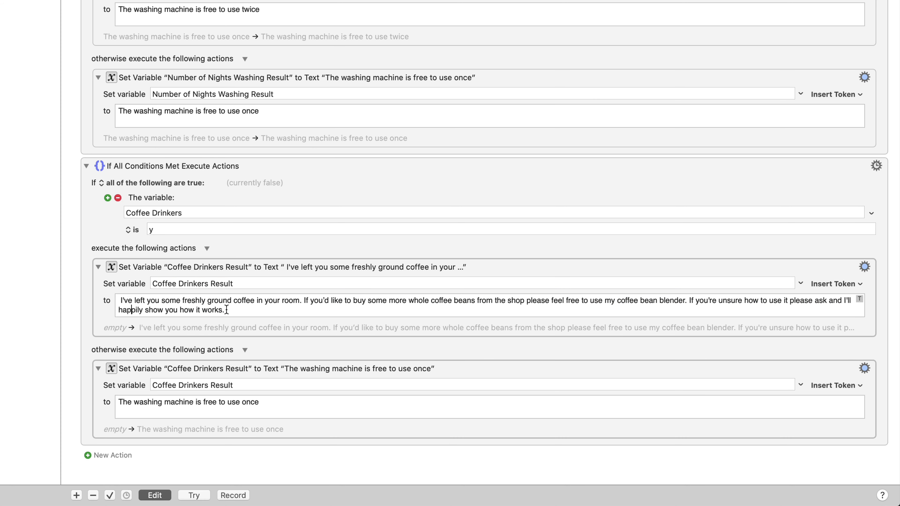
- Clear the text in the otherwise branch's Set Variable action for "Coffee Drinkers Result"
{"action": "left_click", "coordinate": [224, 372]}
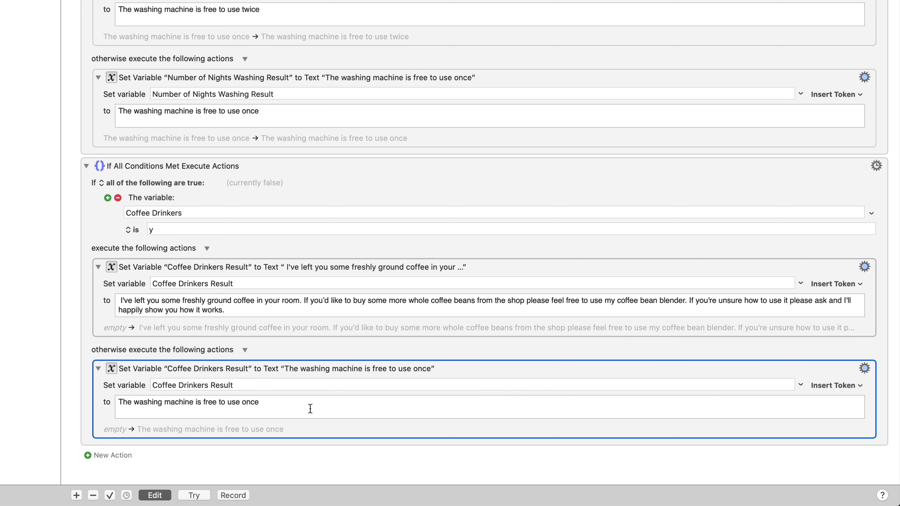
{"action": "left_click", "coordinate": [331, 405]}
{"action": "key", "text": "super+a"}
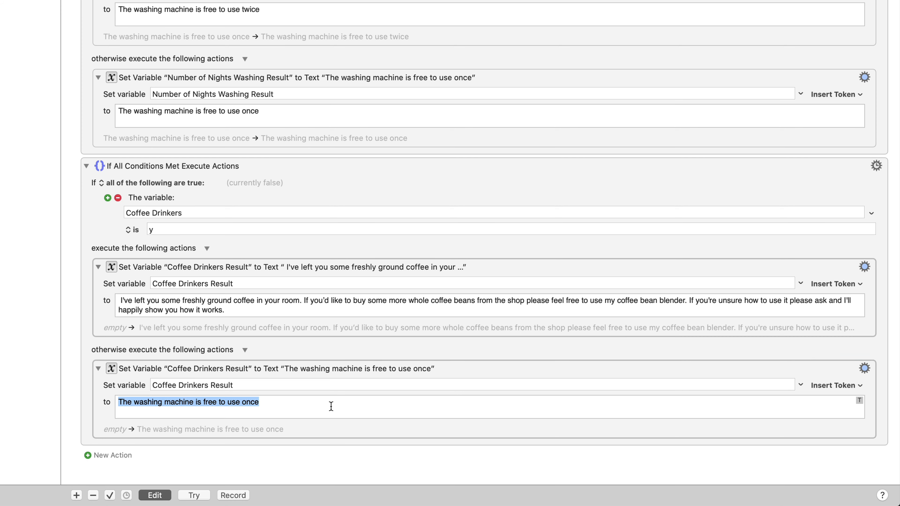
{"action": "key", "text": "BackSpace"}
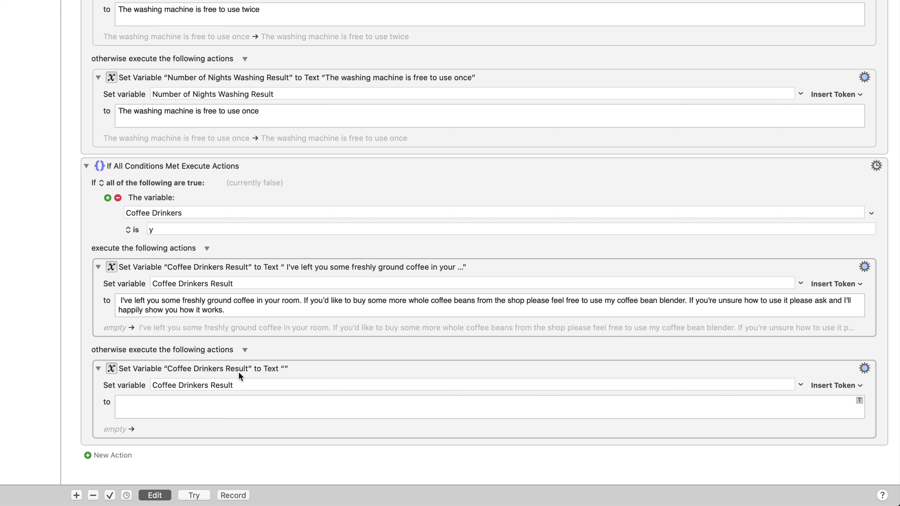
- Add a Comment action below the Coffee Drinkers condition and begin its title with "END ---"
{"action": "left_click", "coordinate": [234, 282]}
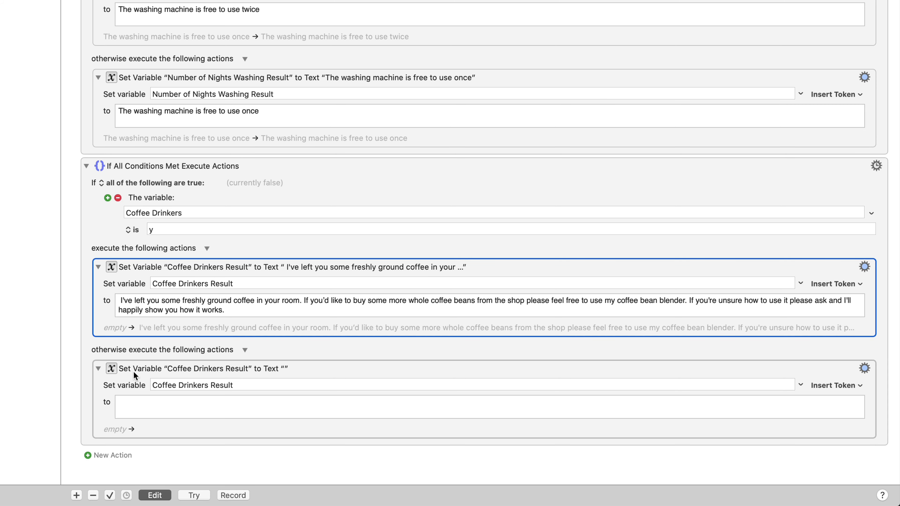
{"action": "left_click", "coordinate": [141, 252]}
{"action": "scroll", "coordinate": [141, 251], "scroll_direction": "up", "scroll_amount": 10}
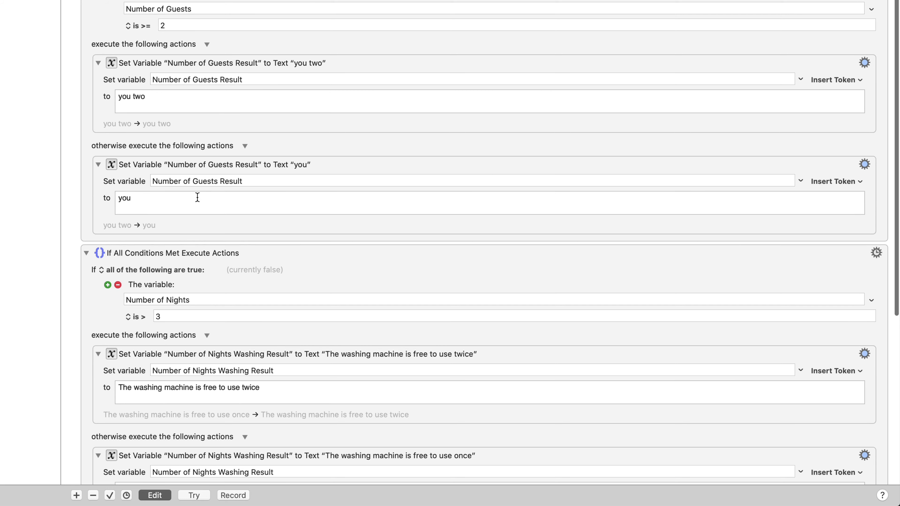
{"action": "scroll", "coordinate": [198, 199], "scroll_direction": "down", "scroll_amount": 10}
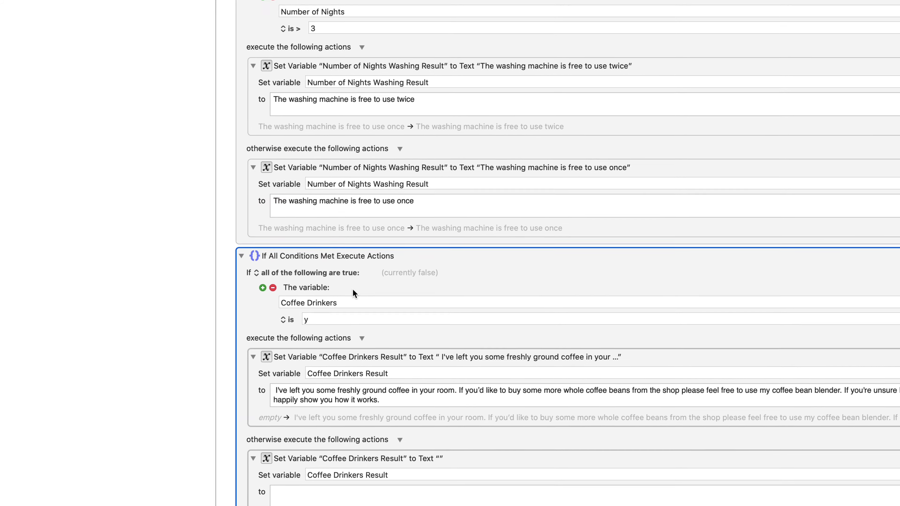
{"action": "key", "text": "ctrl+super+a"}
{"action": "type", "text": "com"}
{"action": "key", "text": "Return"}
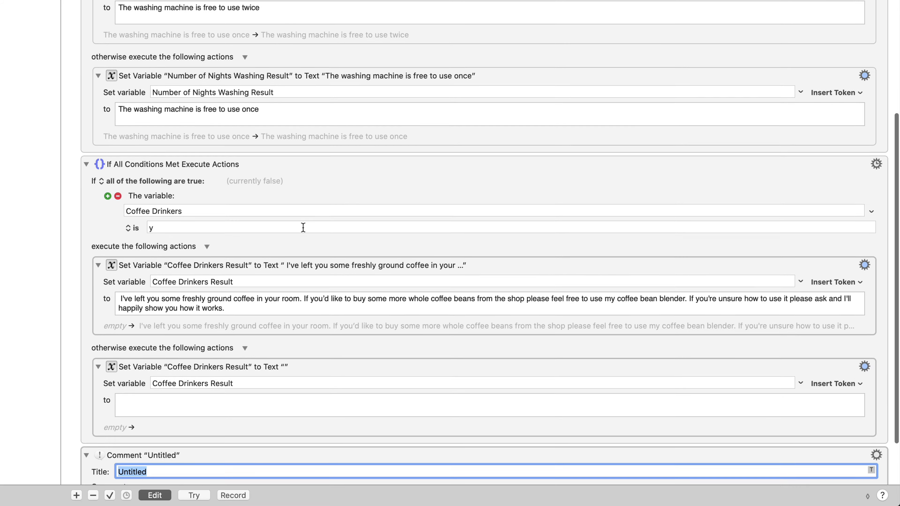
{"action": "type", "text": "END -----"}
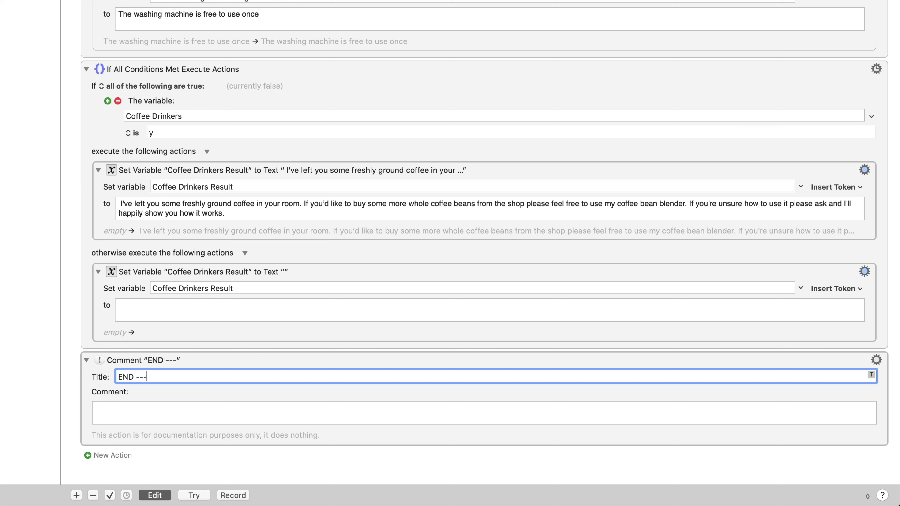